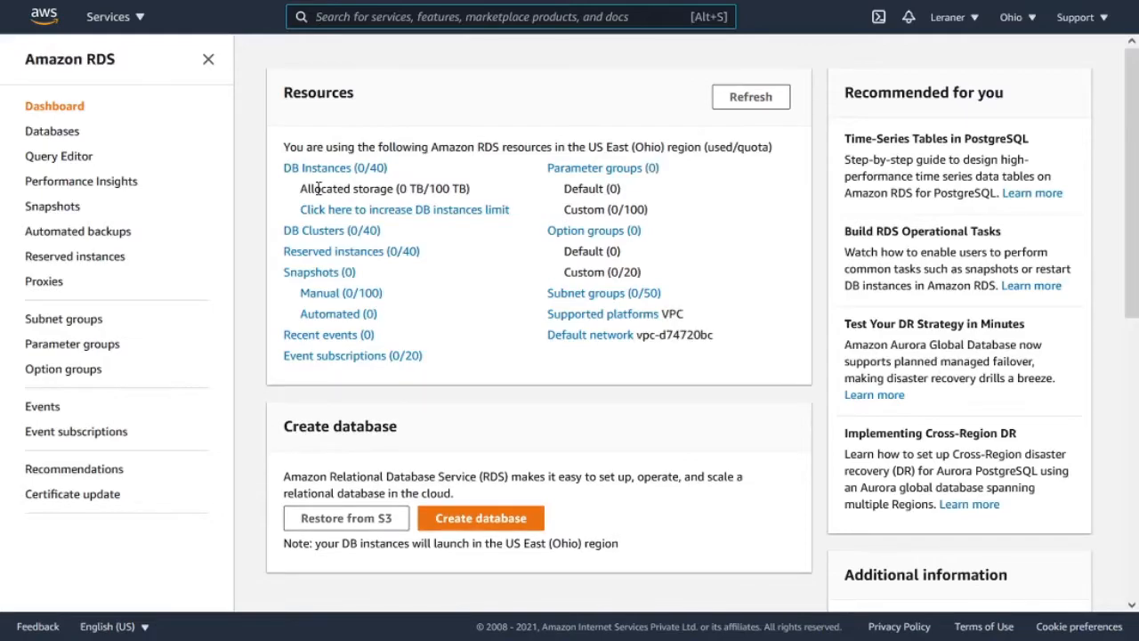
# - Start creating a new database from the RDS dashboard
pyautogui.scroll(-3, 316, 187)
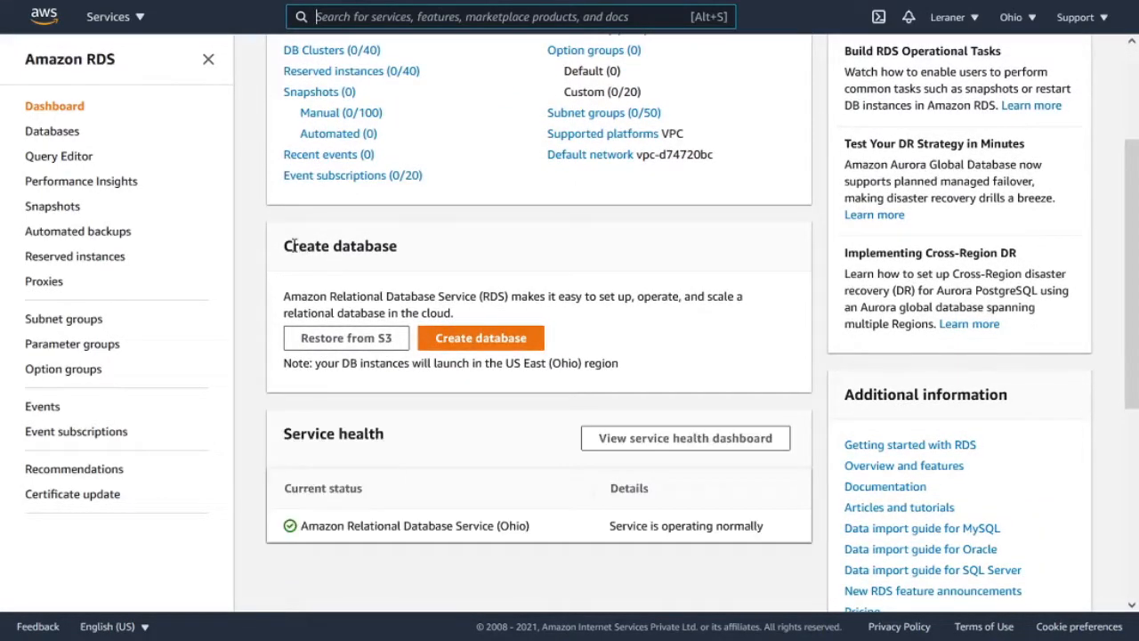
pyautogui.moveTo(285, 246); pyautogui.dragTo(399, 252)
pyautogui.click(399, 252)
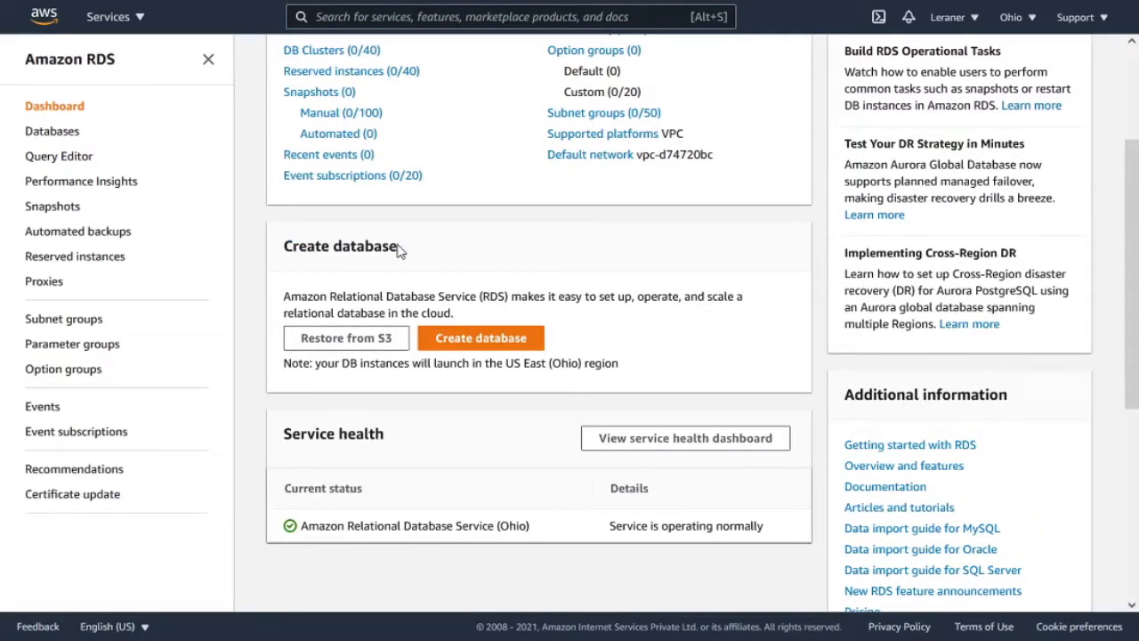
pyautogui.click(507, 350)
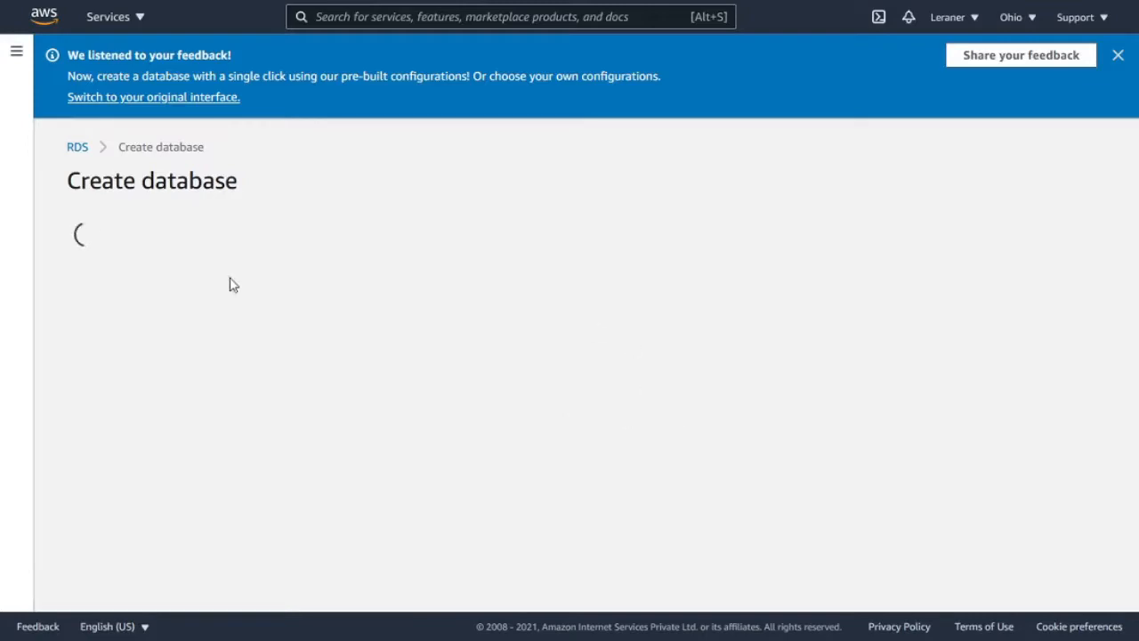
# - Compare the Easy create and Standard create methods and select Standard create for the database
pyautogui.scroll(-2, 160, 249)
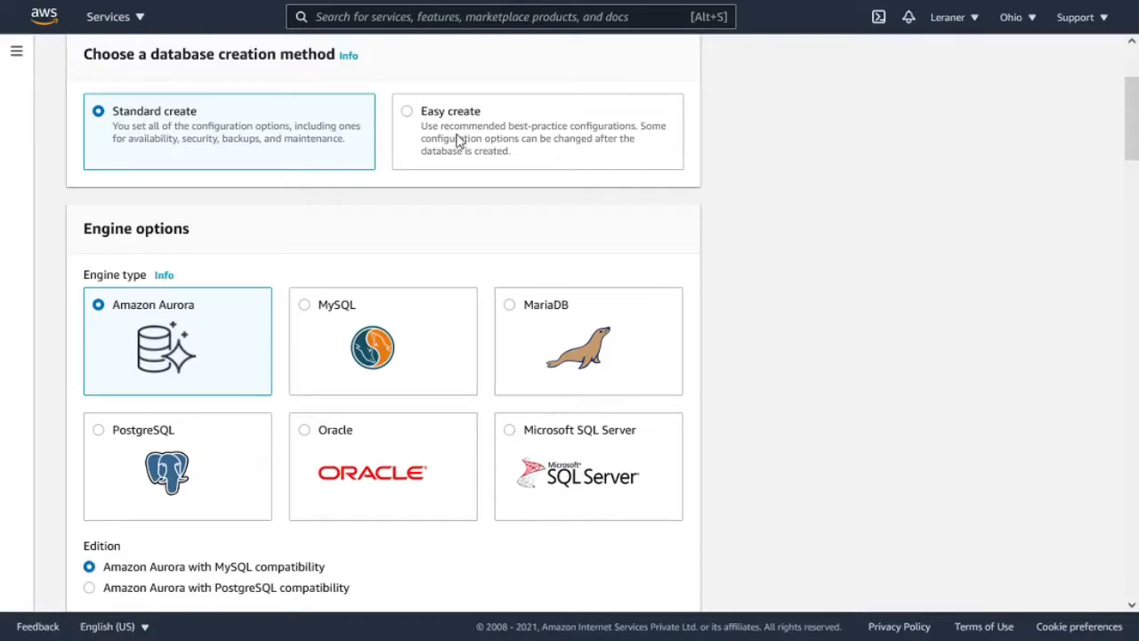
pyautogui.click(490, 113)
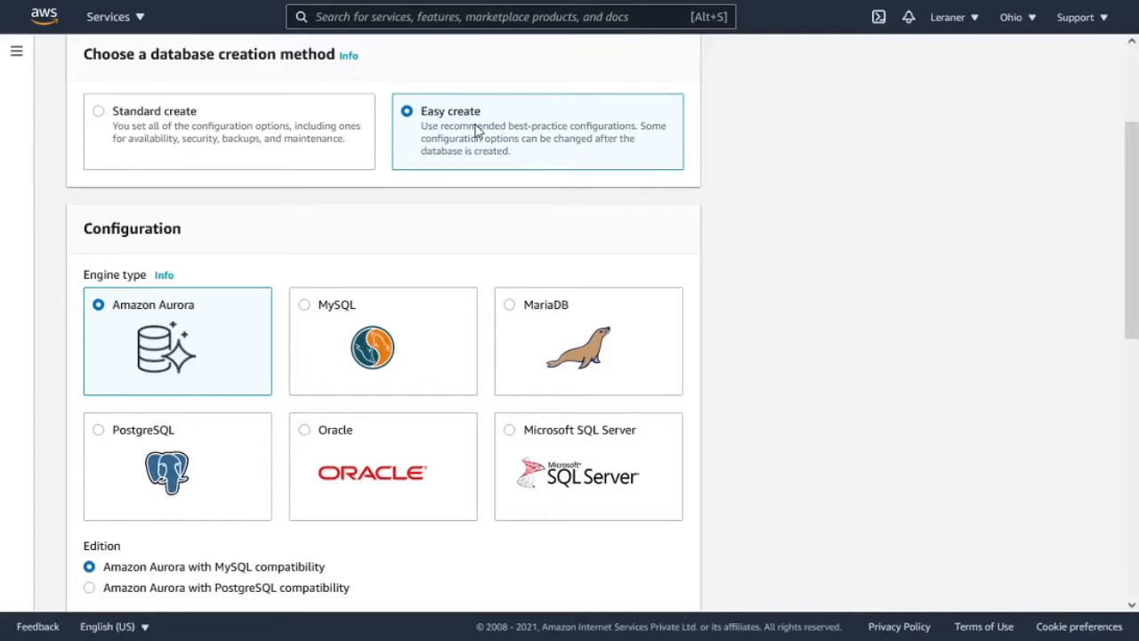
pyautogui.click(206, 118)
pyautogui.scroll(-1, 206, 117)
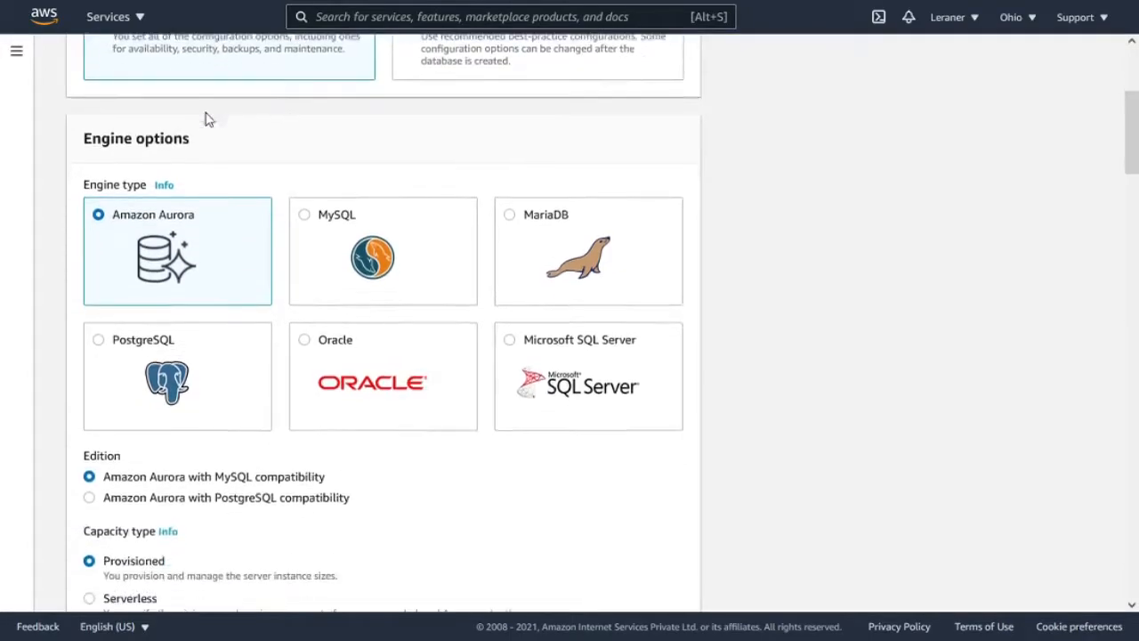
pyautogui.scroll(2, 178, 162)
pyautogui.scroll(-2, 223, 207)
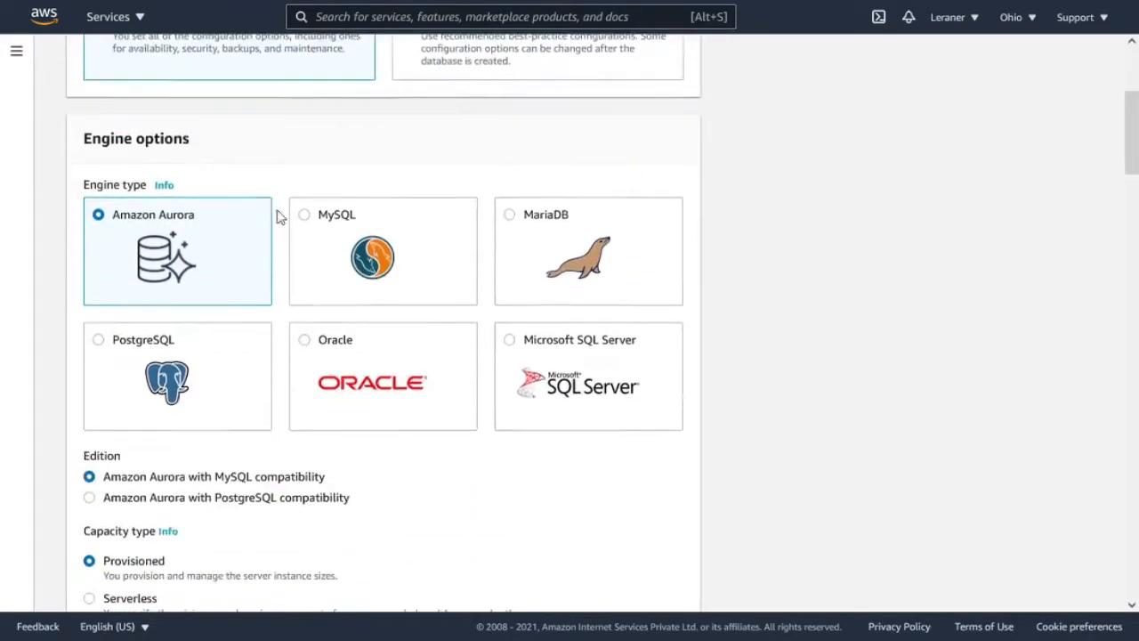
# - Select PostgreSQL as the engine type and check the available engine versions
pyautogui.scroll(-1, 284, 338)
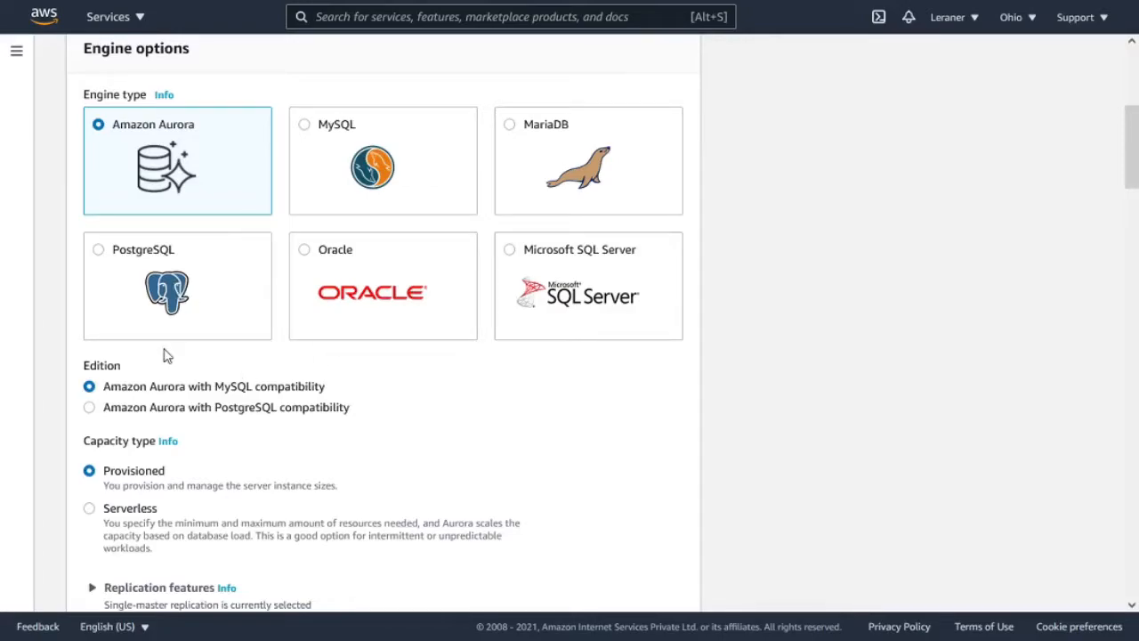
pyautogui.click(178, 285)
pyautogui.scroll(-2, 181, 278)
pyautogui.scroll(-1, 180, 279)
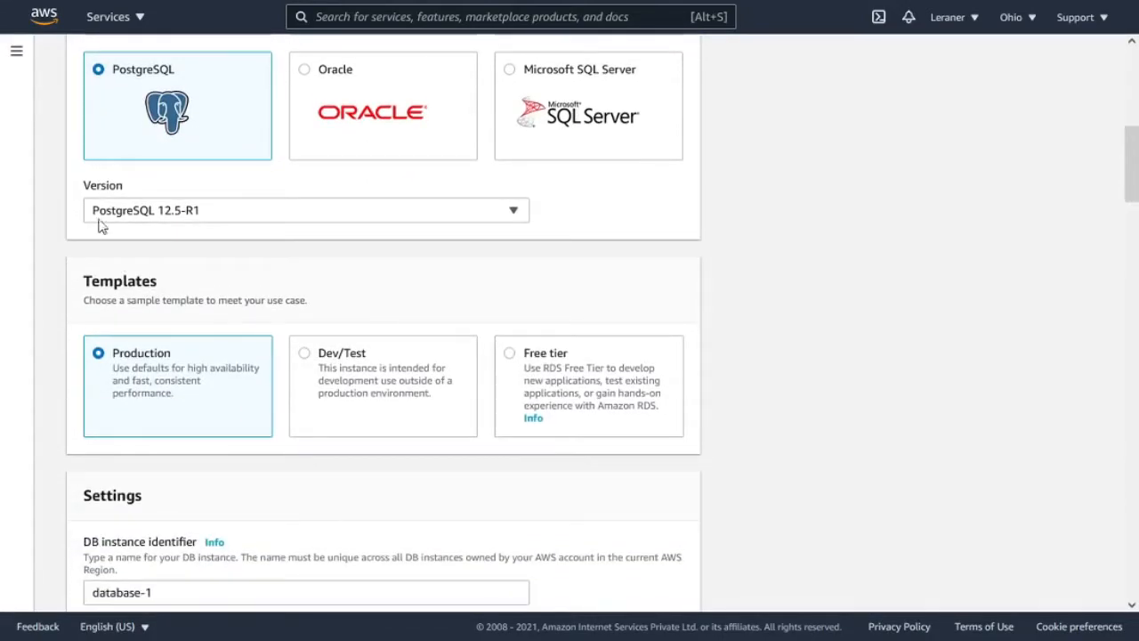
pyautogui.click(239, 214)
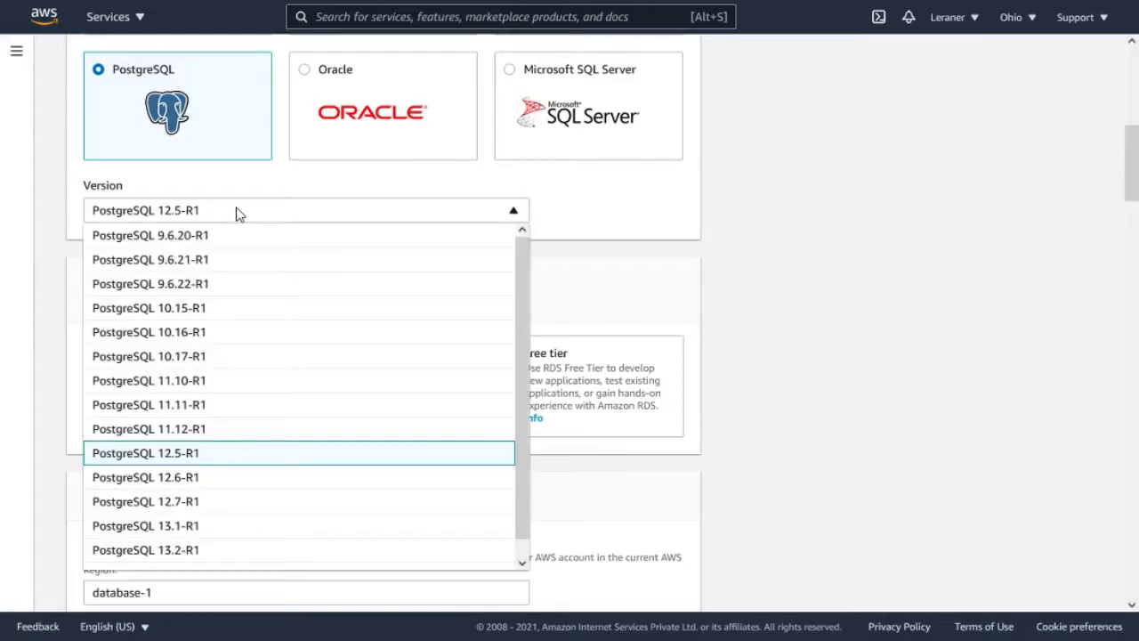
pyautogui.click(239, 213)
# - Choose the Free tier template for the database
pyautogui.scroll(-2, 425, 249)
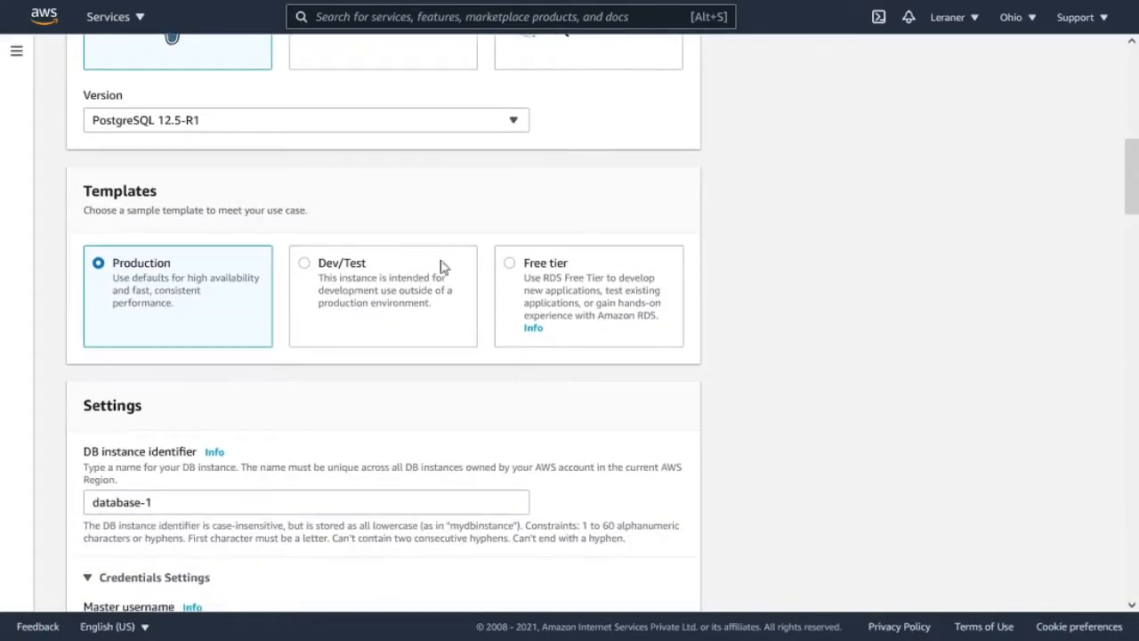
pyautogui.scroll(-2, 232, 233)
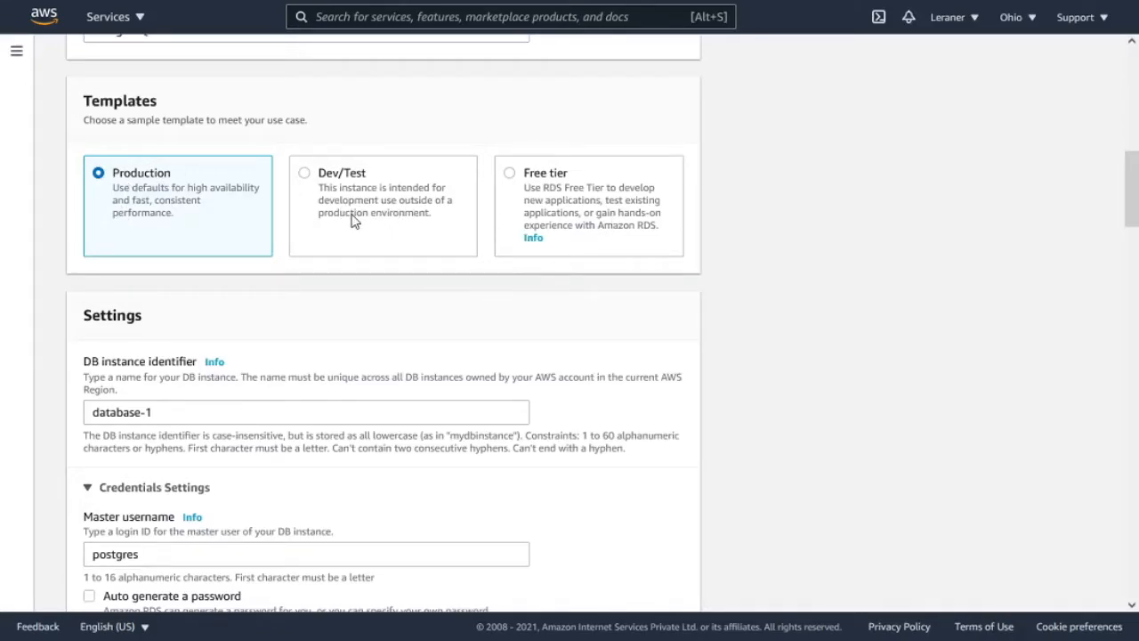
pyautogui.click(551, 198)
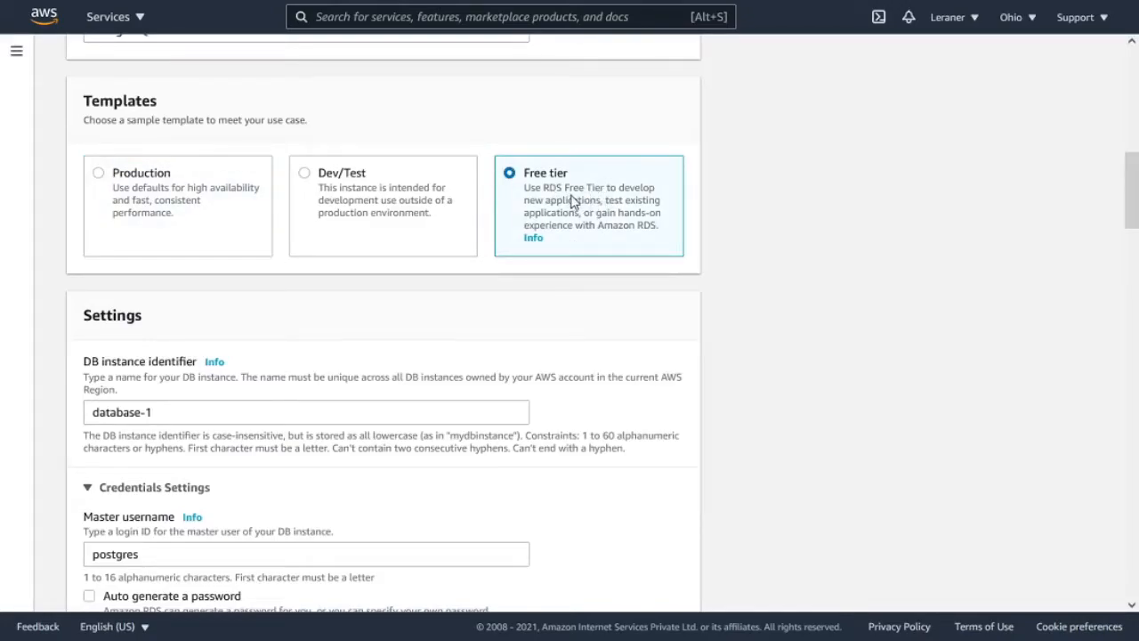
pyautogui.scroll(-1, 432, 185)
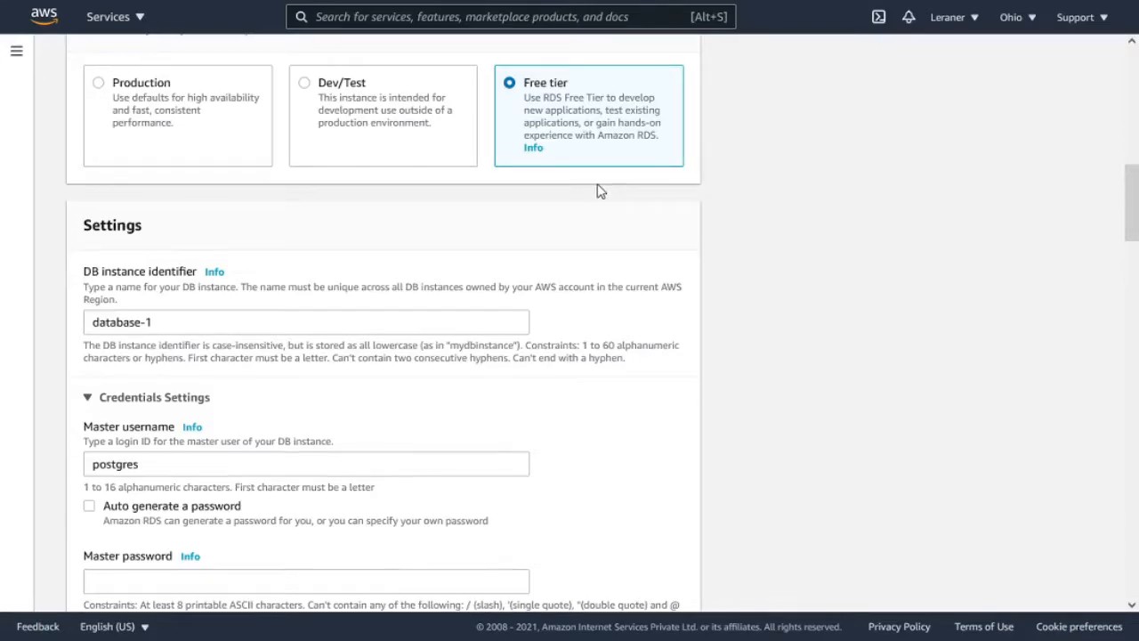
# - Set the DB instance identifier to mydatabase-instance
pyautogui.scroll(-4, 636, 190)
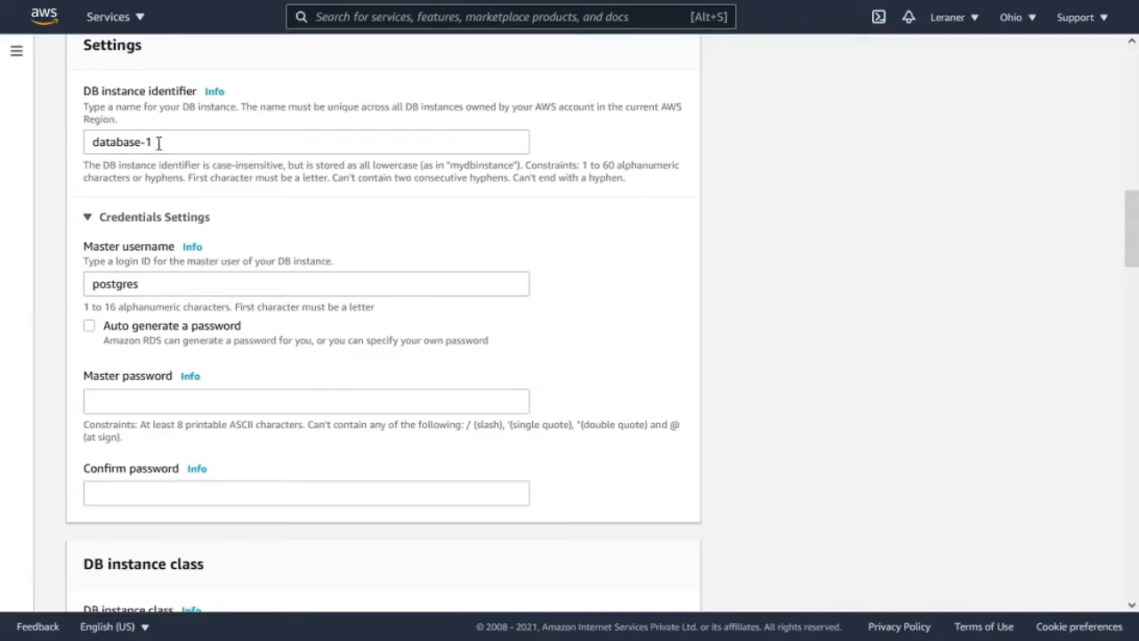
pyautogui.moveTo(99, 93); pyautogui.dragTo(152, 100)
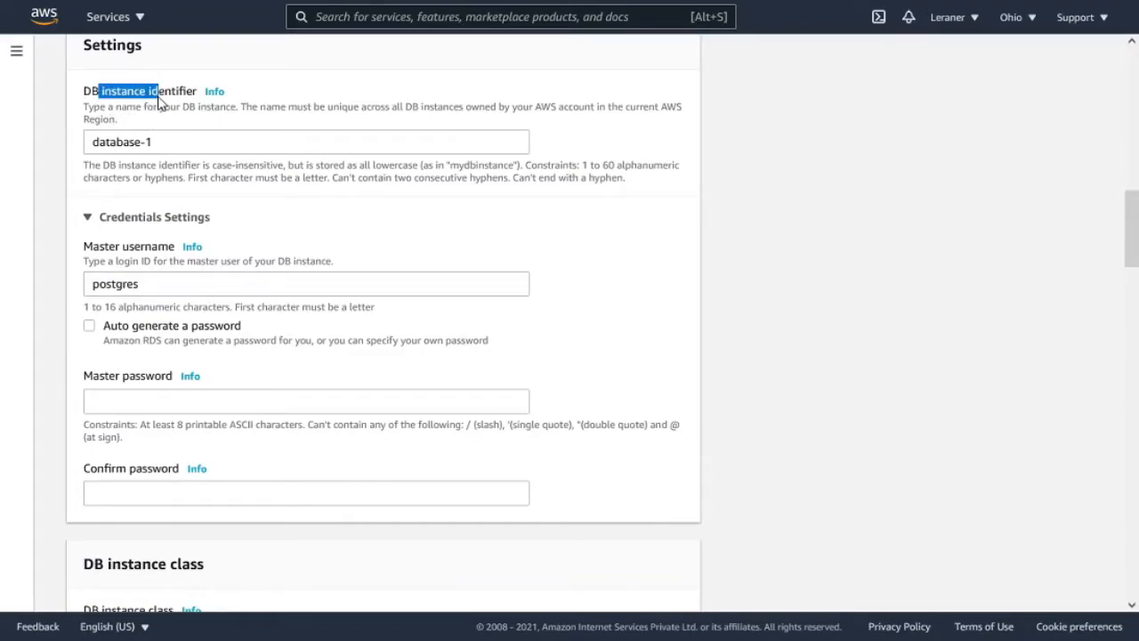
pyautogui.click(162, 144)
pyautogui.moveTo(162, 145); pyautogui.dragTo(81, 145)
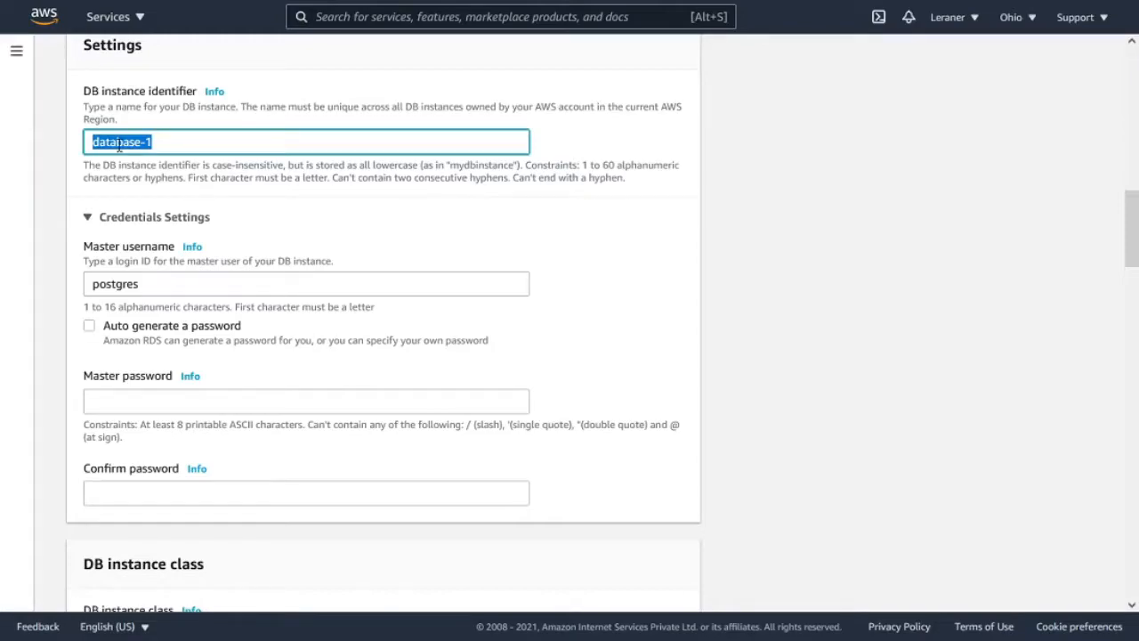
pyautogui.click(170, 142)
pyautogui.moveTo(170, 142); pyautogui.dragTo(97, 133)
pyautogui.click(171, 142)
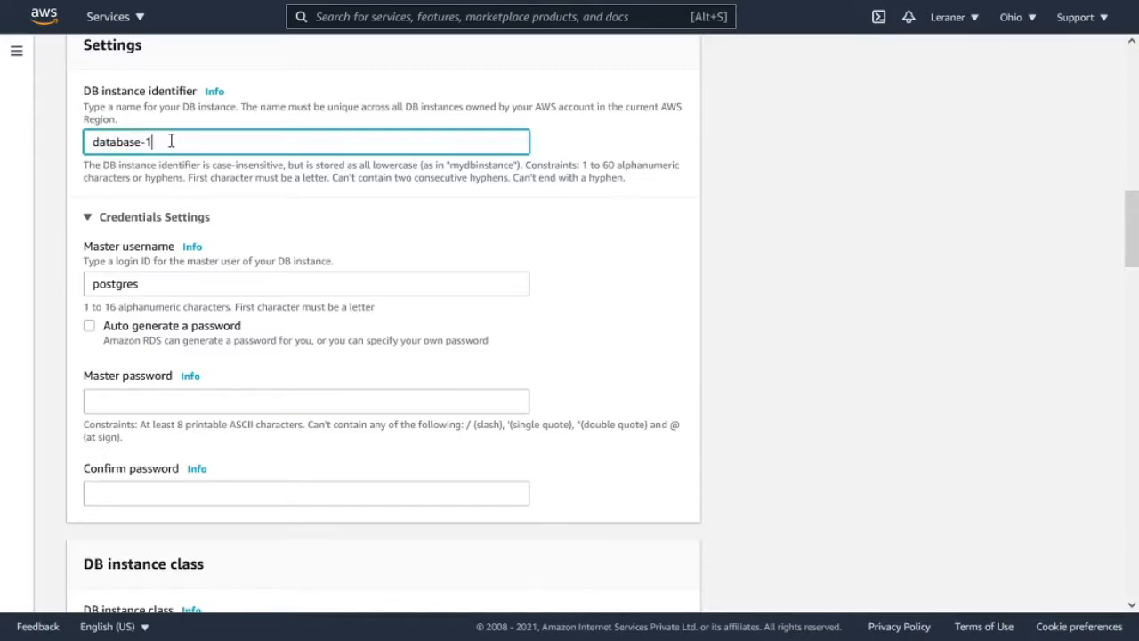
pyautogui.moveTo(155, 142); pyautogui.dragTo(84, 140)
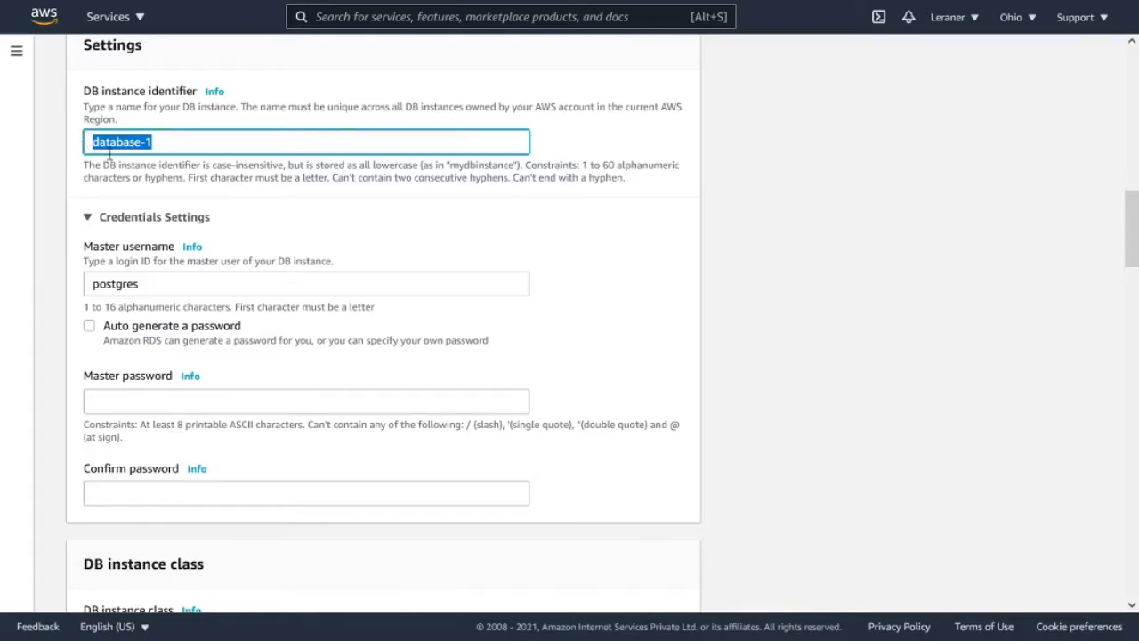
pyautogui.click(169, 142)
pyautogui.moveTo(170, 142); pyautogui.dragTo(88, 145)
pyautogui.write('my')
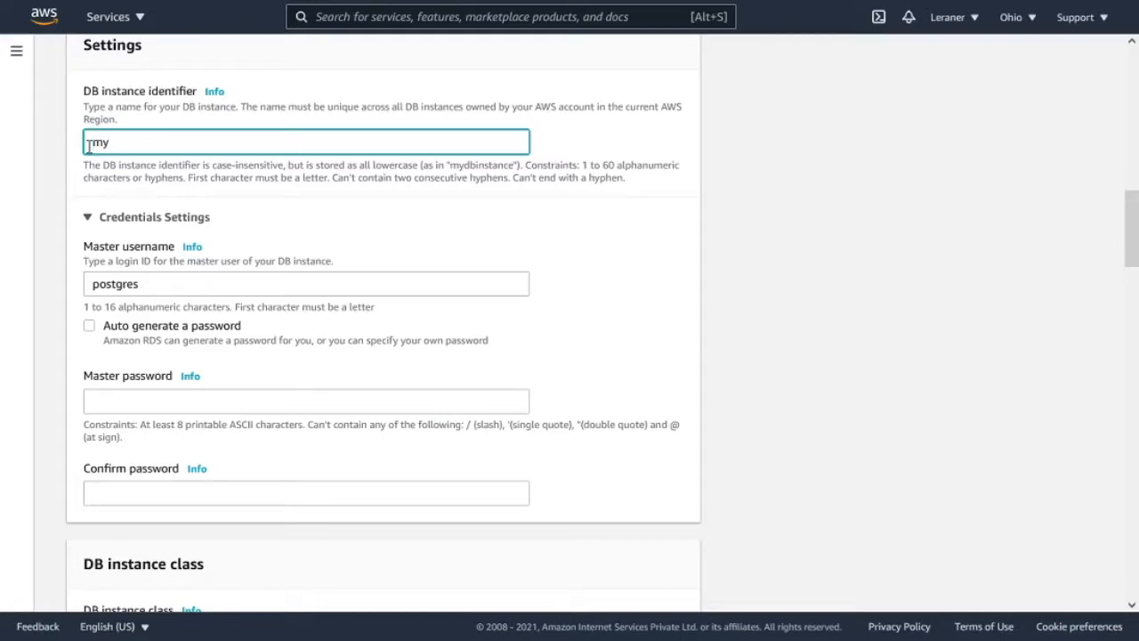
pyautogui.write('database-instance')
# - Replace the default master username in the credentials settings with the administrator's own login name
pyautogui.scroll(-1, 169, 183)
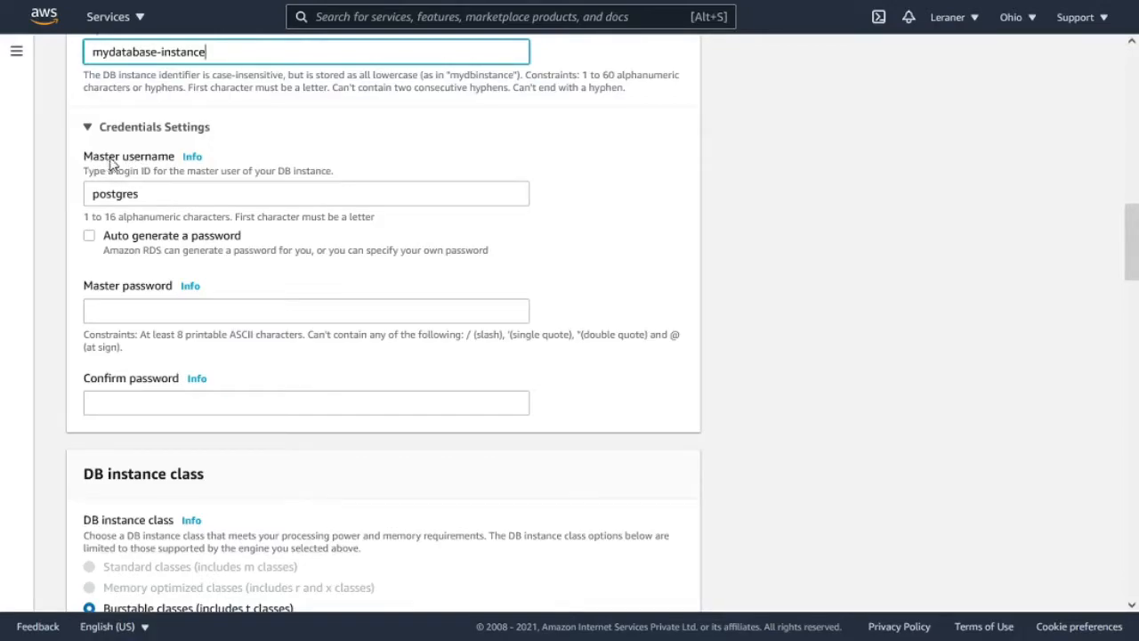
pyautogui.click(60, 189)
pyautogui.click(147, 196)
pyautogui.hotkey('ctrl', 'a')
pyautogui.press('BackSpace')
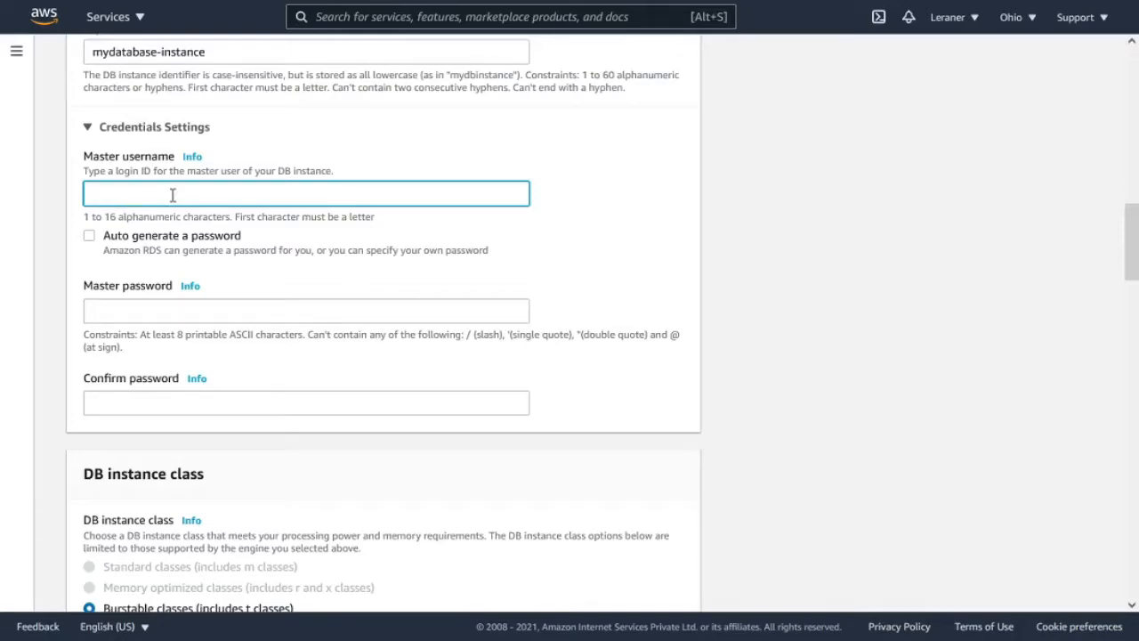
pyautogui.write('saddy')
# - Enter the master password and repeat it in the confirmation field
pyautogui.click(227, 316)
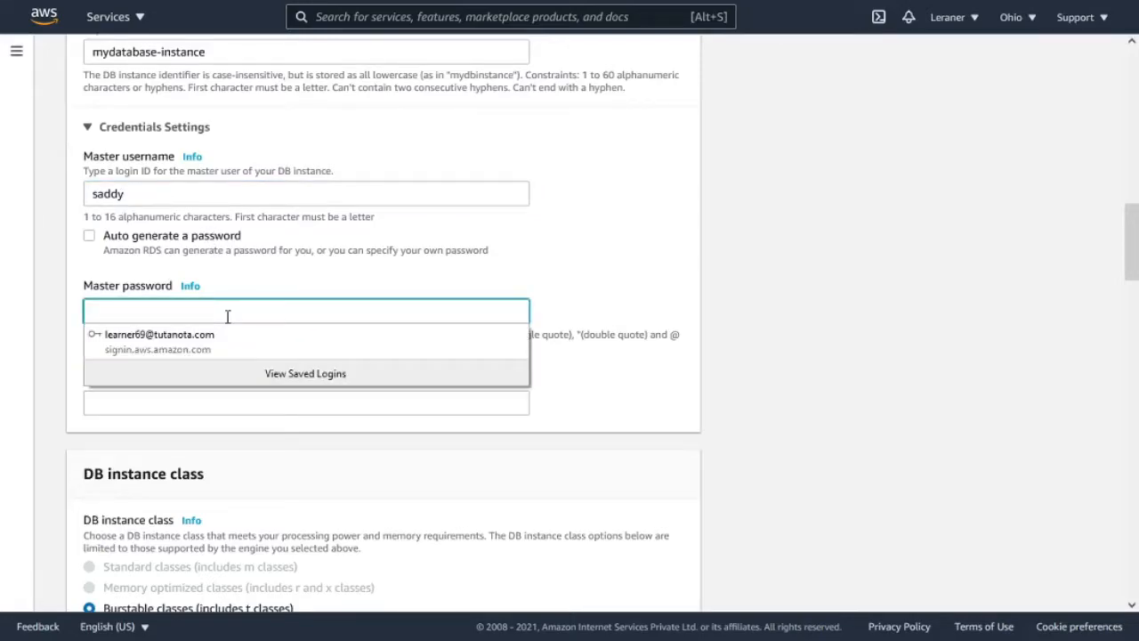
pyautogui.write('•••••••••••')
pyautogui.click(226, 407)
pyautogui.write('•••')
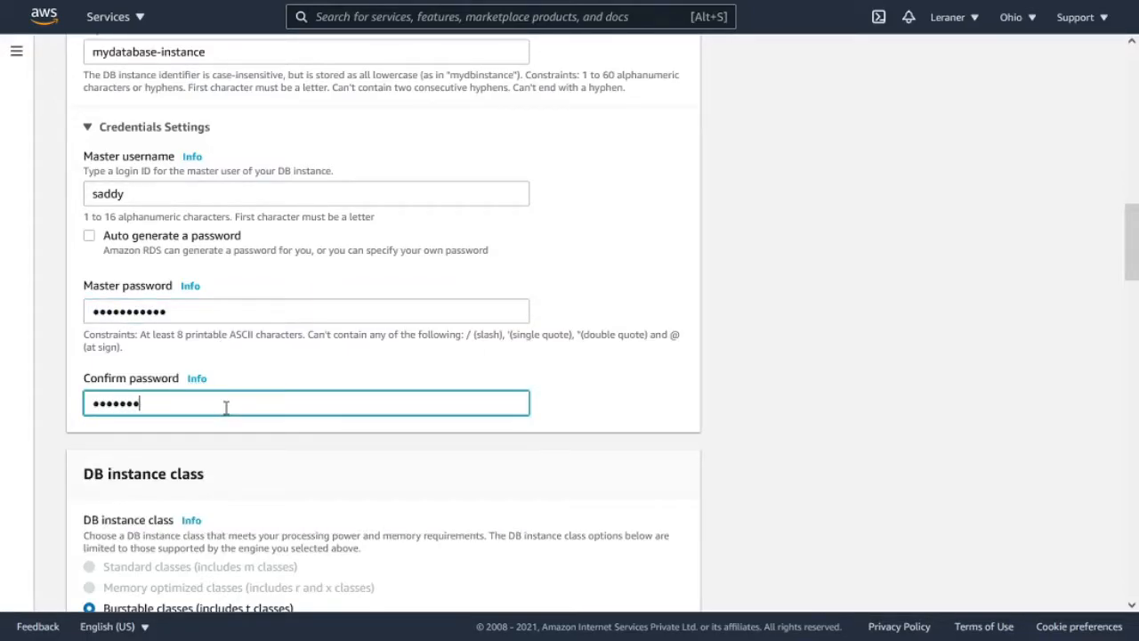
# - Choose db.t2.micro among the burstable classes as the DB instance class
pyautogui.scroll(-1, 224, 410)
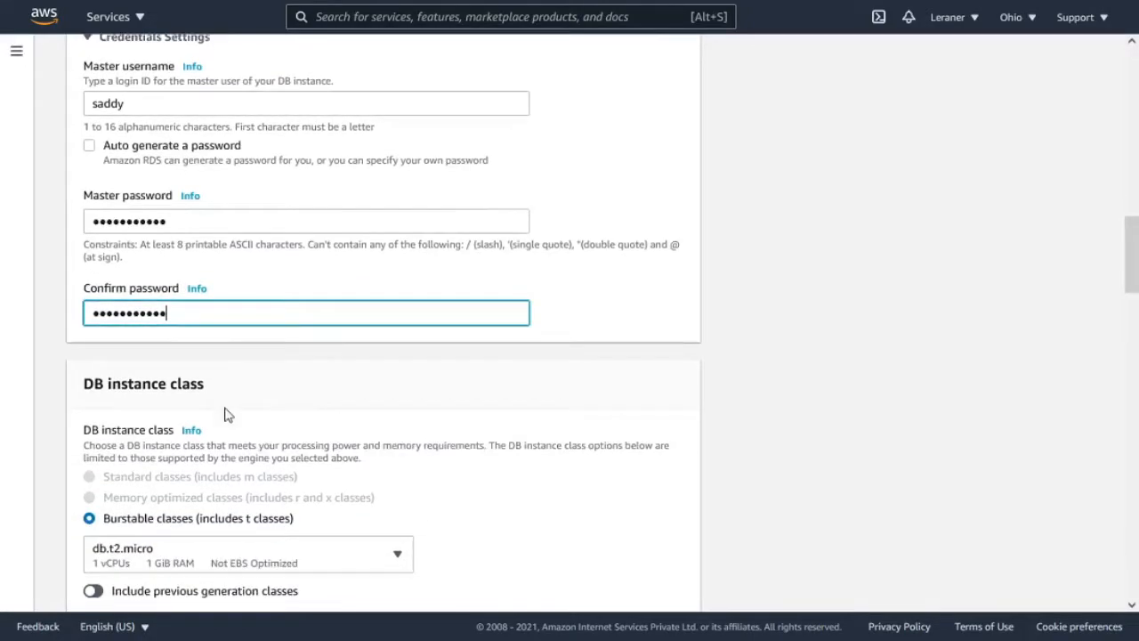
pyautogui.scroll(-2, 185, 401)
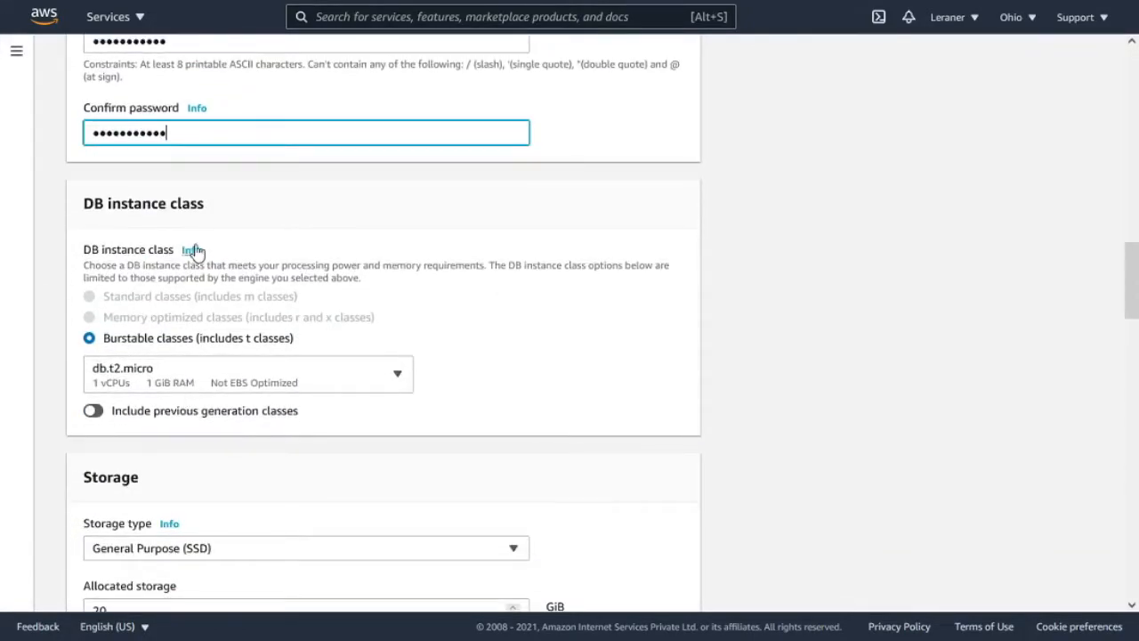
pyautogui.scroll(-3, 192, 188)
pyautogui.scroll(2, 194, 189)
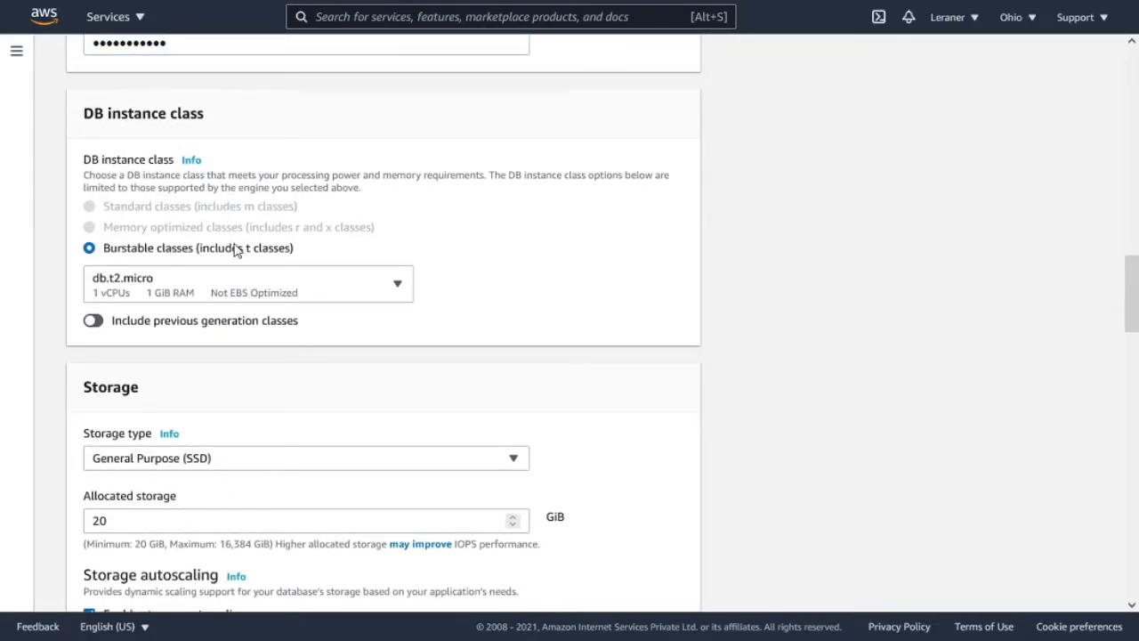
pyautogui.scroll(-2, 241, 245)
pyautogui.click(271, 202)
pyautogui.click(258, 257)
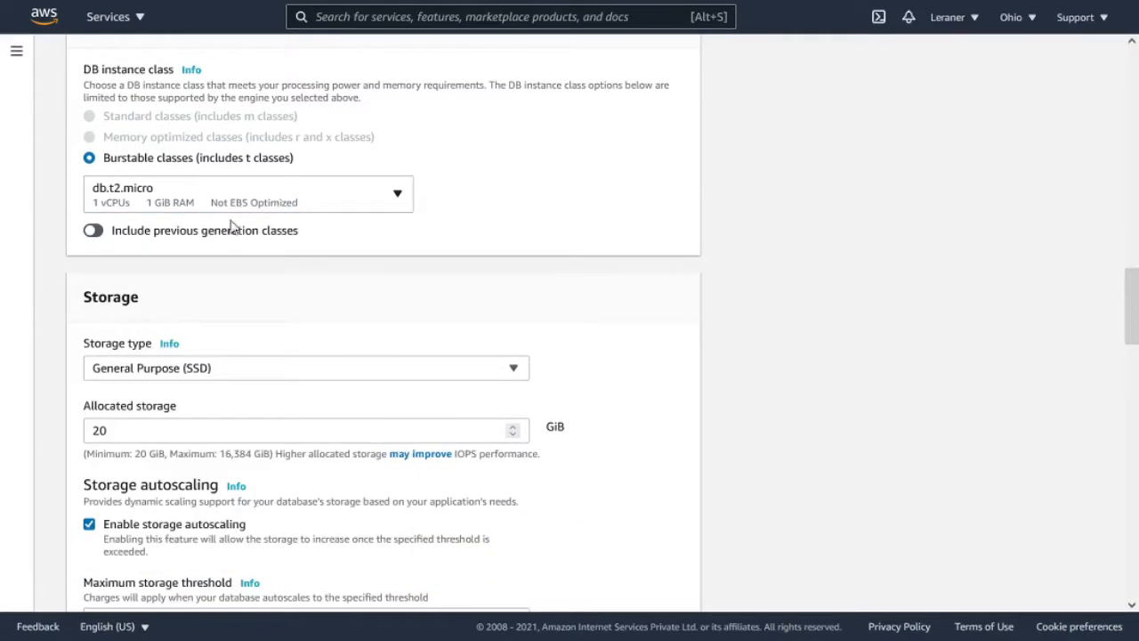
# - Choose General Purpose (SSD) as the storage type and review the allocated storage and autoscaling settings
pyautogui.scroll(-2, 208, 257)
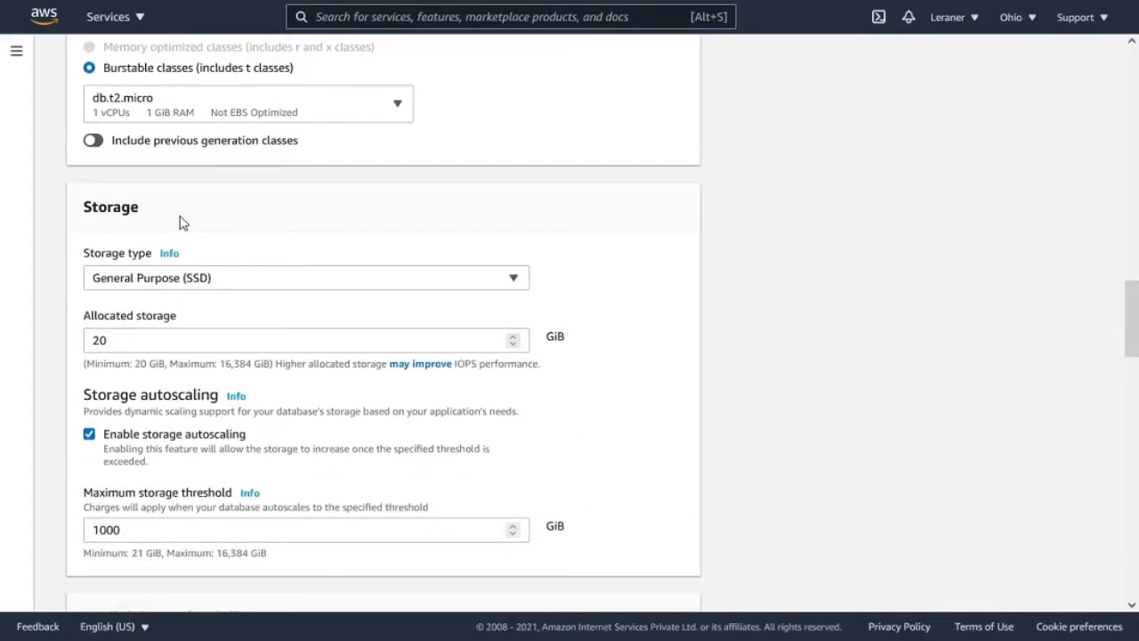
pyautogui.scroll(-2, 180, 221)
pyautogui.click(133, 198)
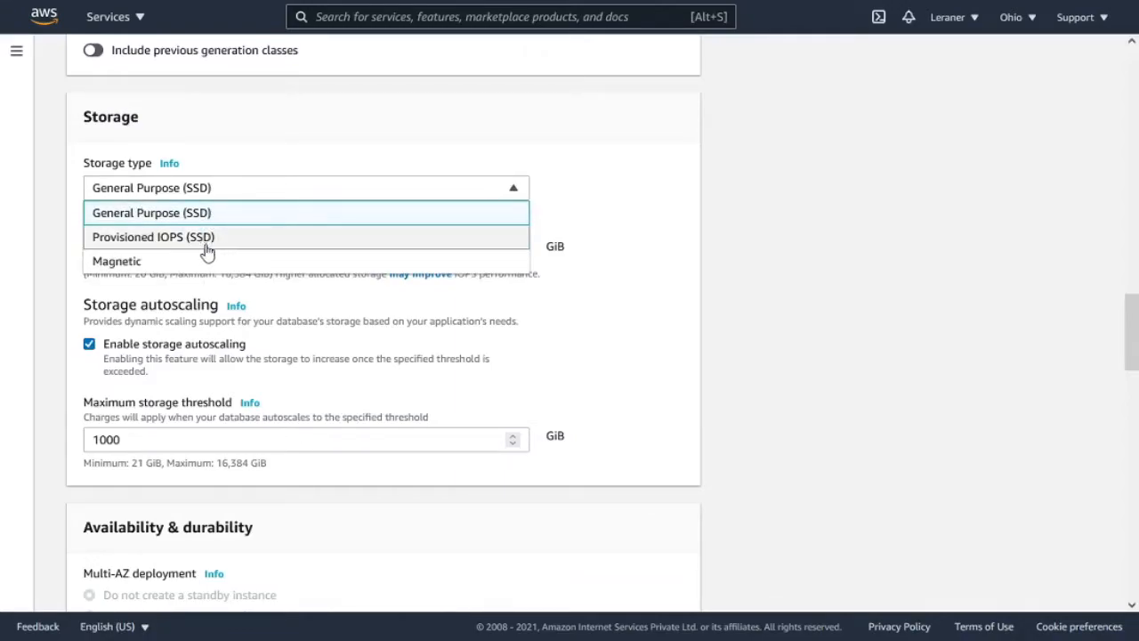
pyautogui.click(195, 213)
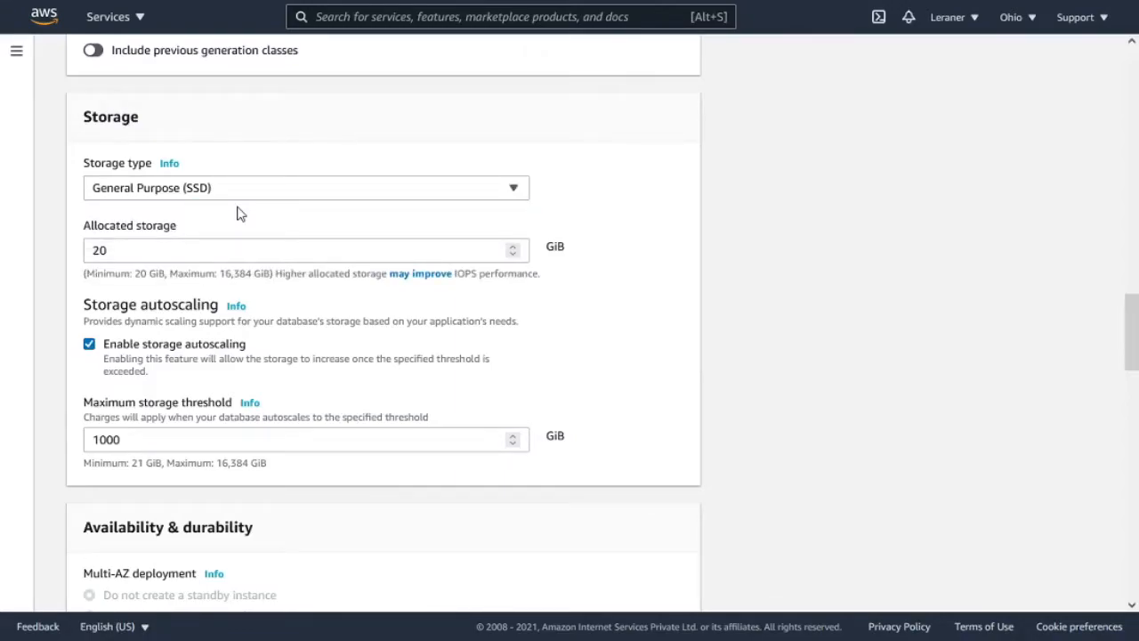
pyautogui.scroll(-2, 238, 212)
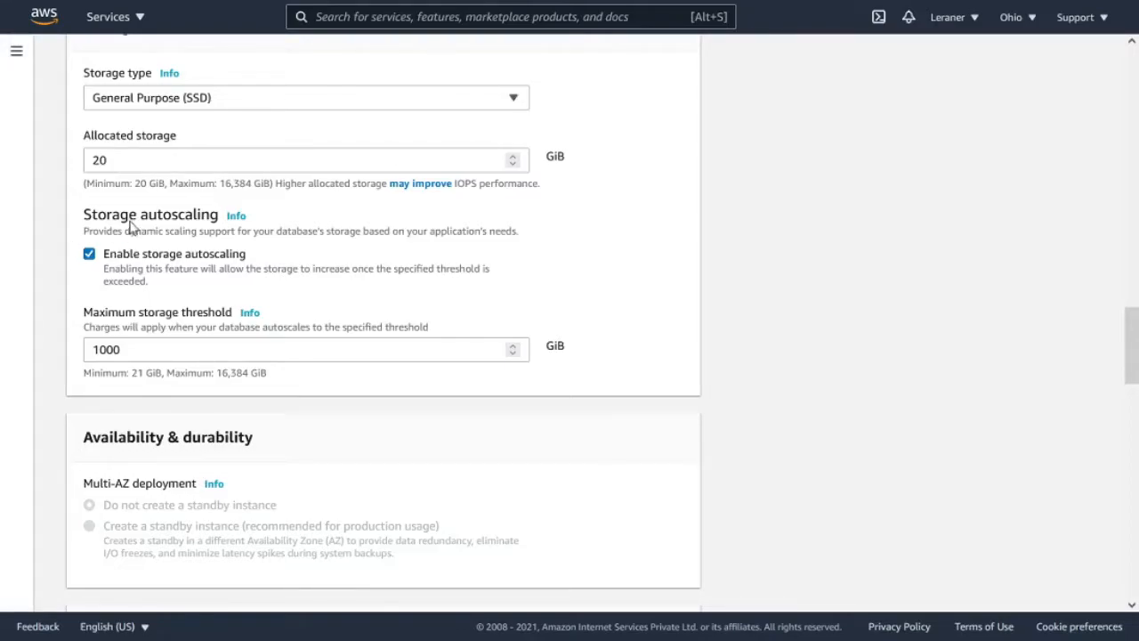
pyautogui.click(201, 157)
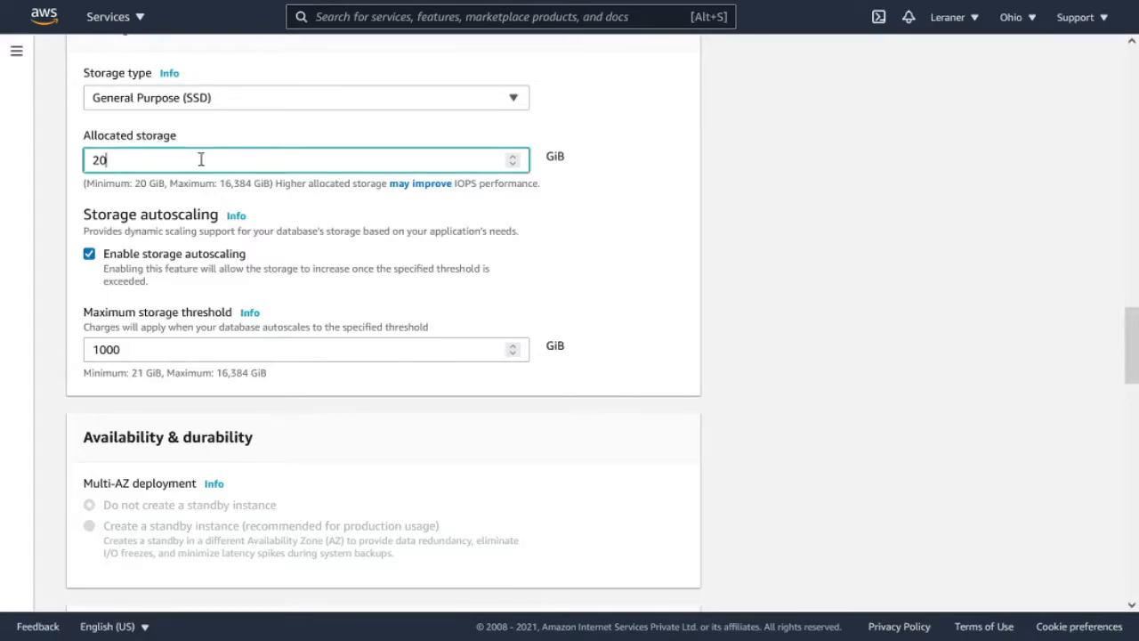
pyautogui.click(193, 143)
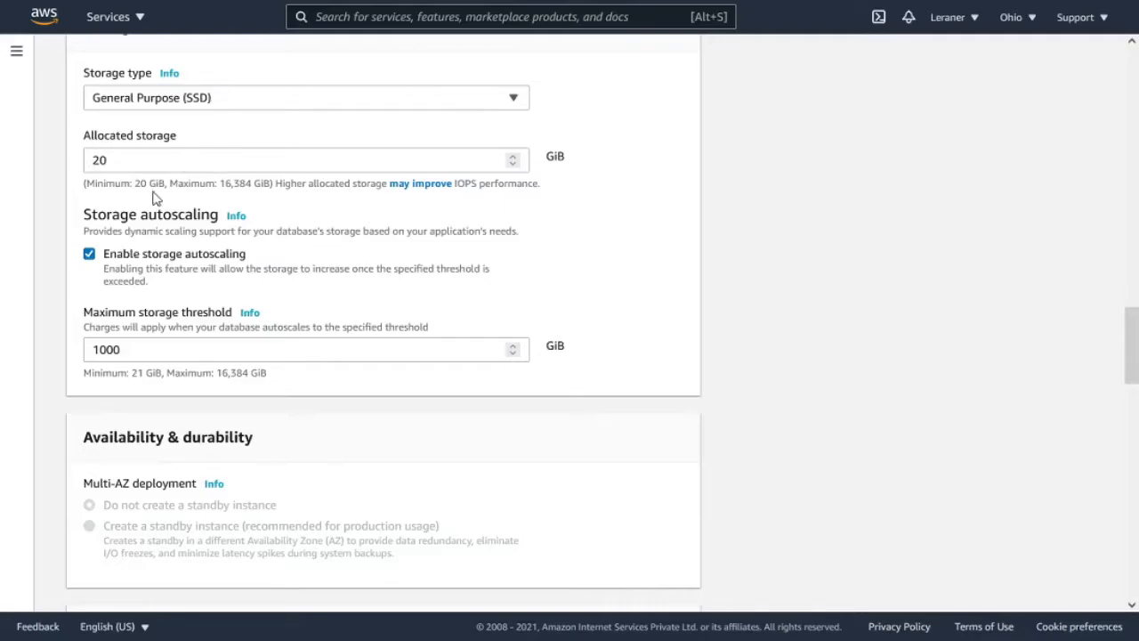
pyautogui.scroll(-2, 196, 169)
pyautogui.scroll(1, 274, 144)
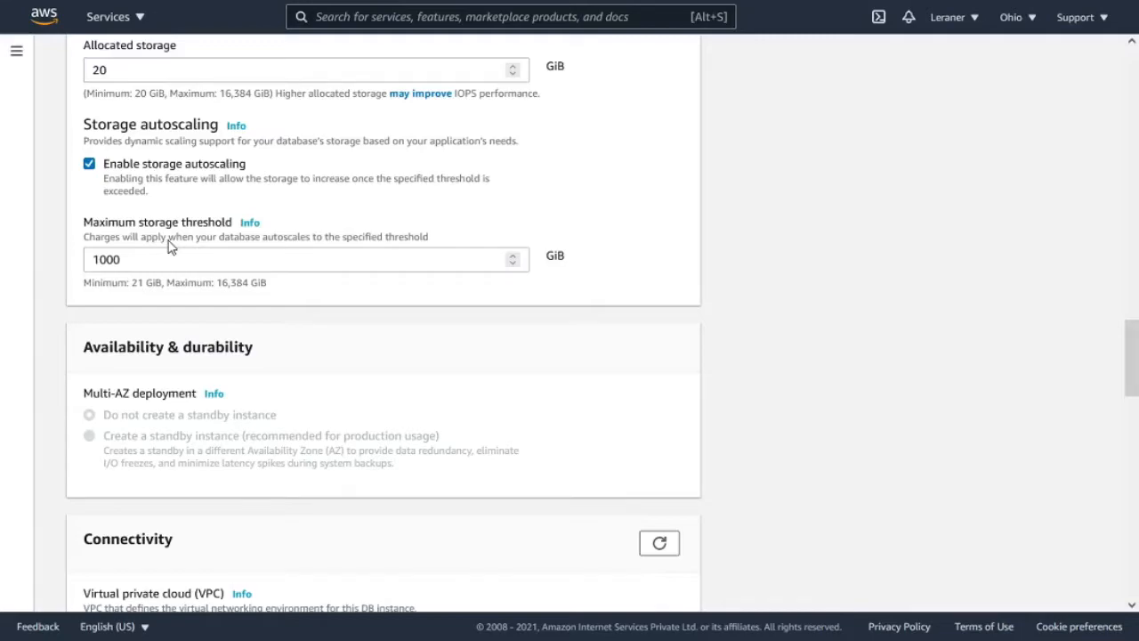
# - Review the DB instance class options and the storage settings chosen so far for the new instance
pyautogui.scroll(5, 171, 248)
pyautogui.scroll(2, 174, 248)
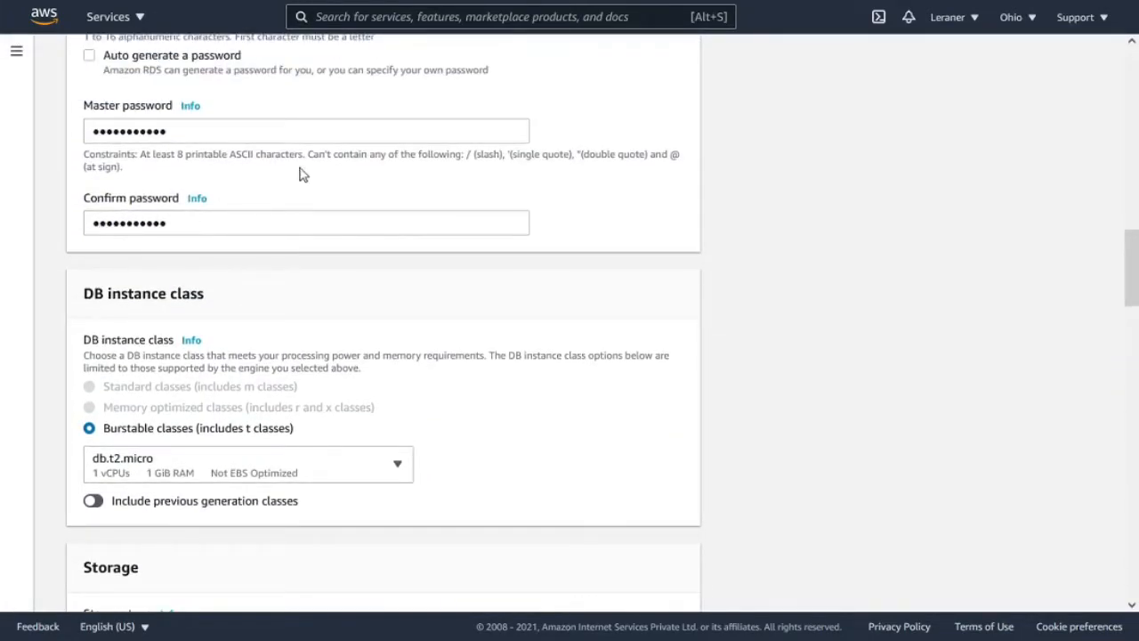
pyautogui.scroll(-3, 425, 231)
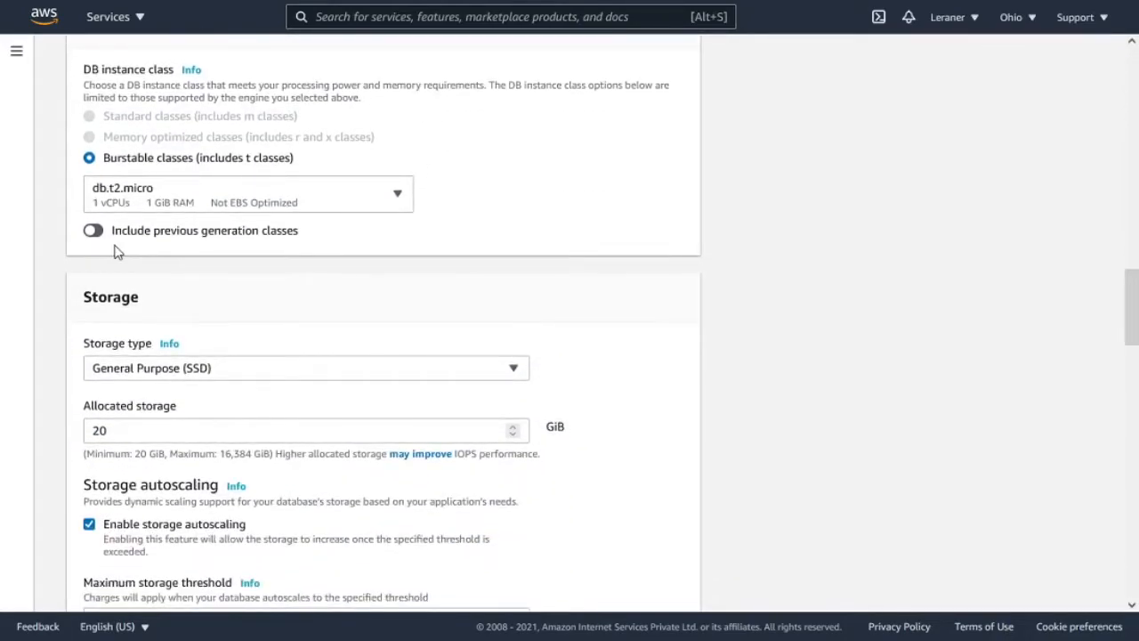
pyautogui.scroll(1, 134, 227)
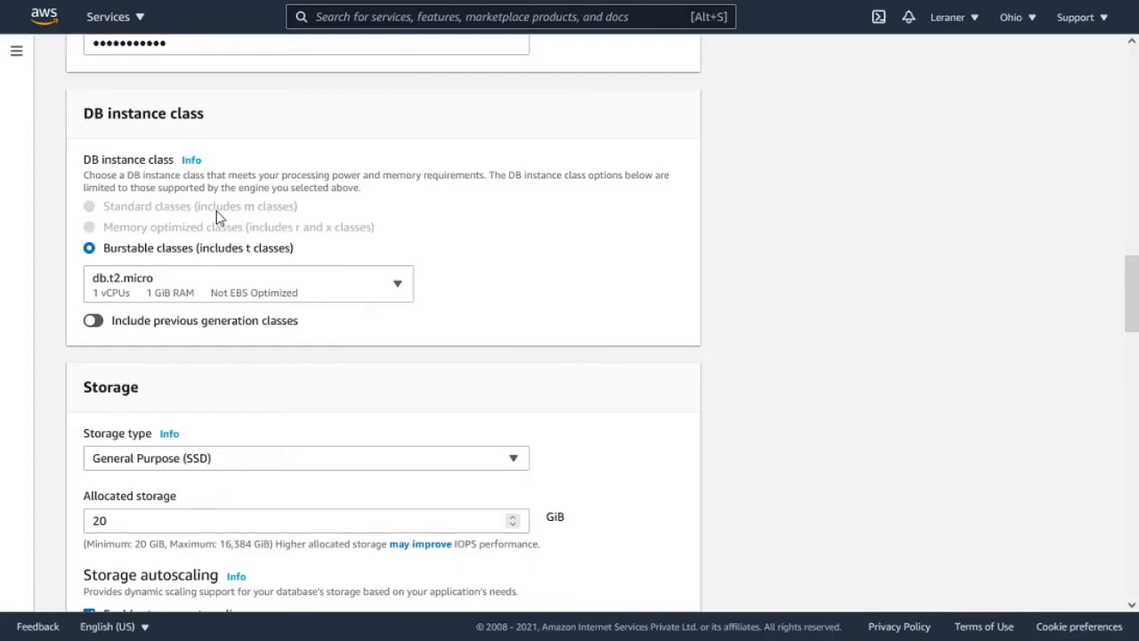
pyautogui.scroll(-1, 216, 213)
pyautogui.scroll(-3, 234, 280)
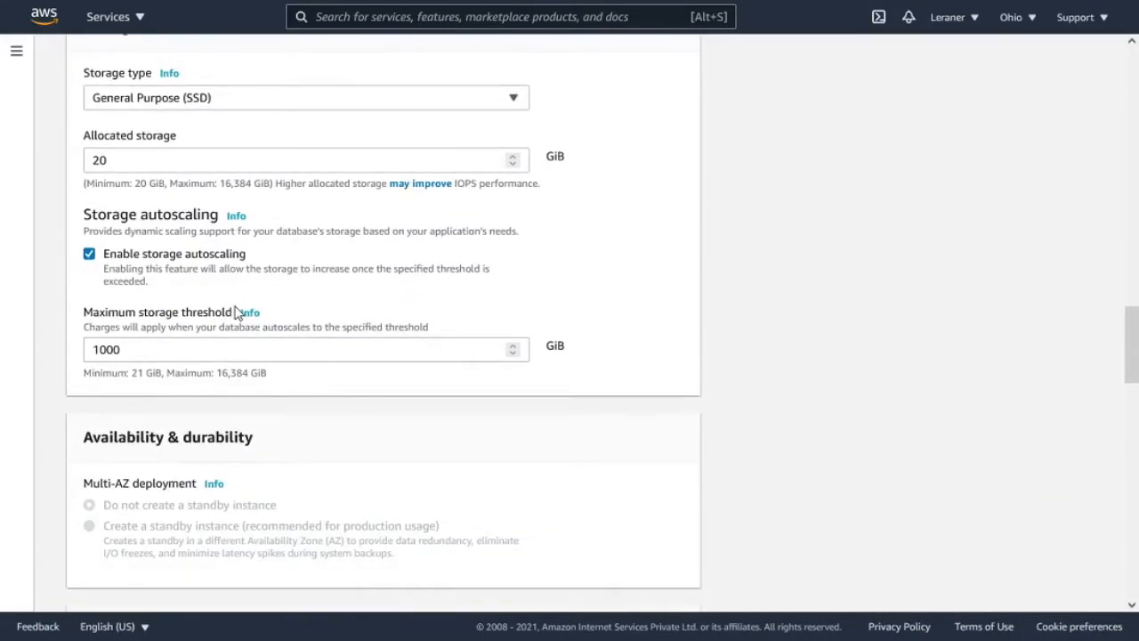
pyautogui.scroll(2, 97, 252)
pyautogui.moveTo(153, 221); pyautogui.dragTo(73, 218)
pyautogui.click(231, 219)
# - Select General Purpose (SSD) as the storage type again and check the storage autoscaling and Multi-AZ deployment settings
pyautogui.scroll(-2, 234, 218)
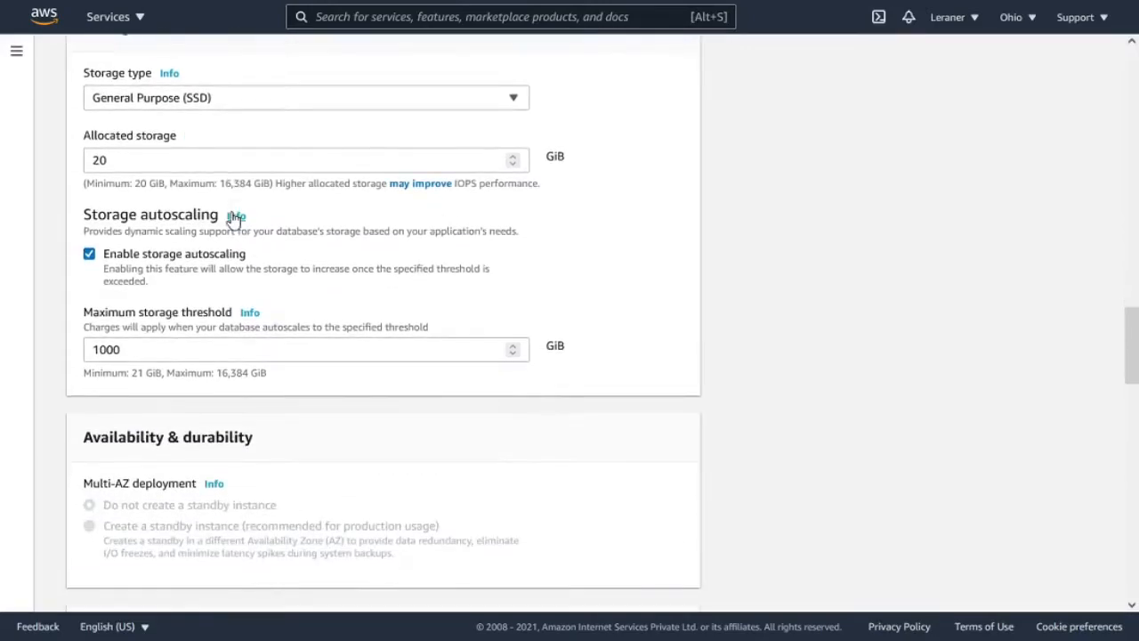
pyautogui.click(178, 101)
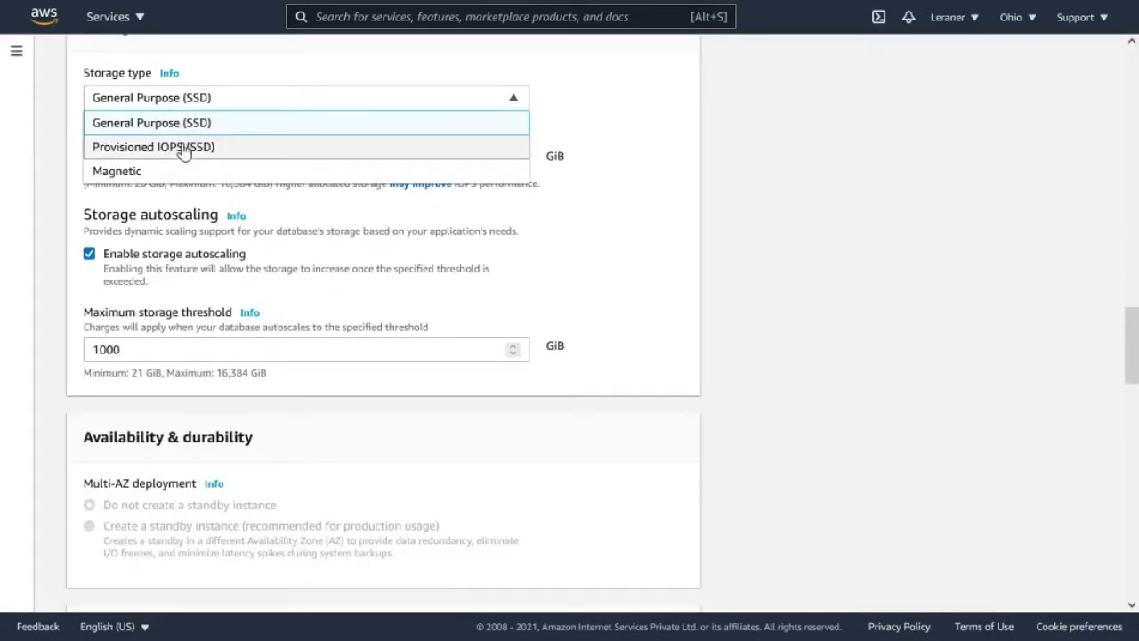
pyautogui.click(216, 125)
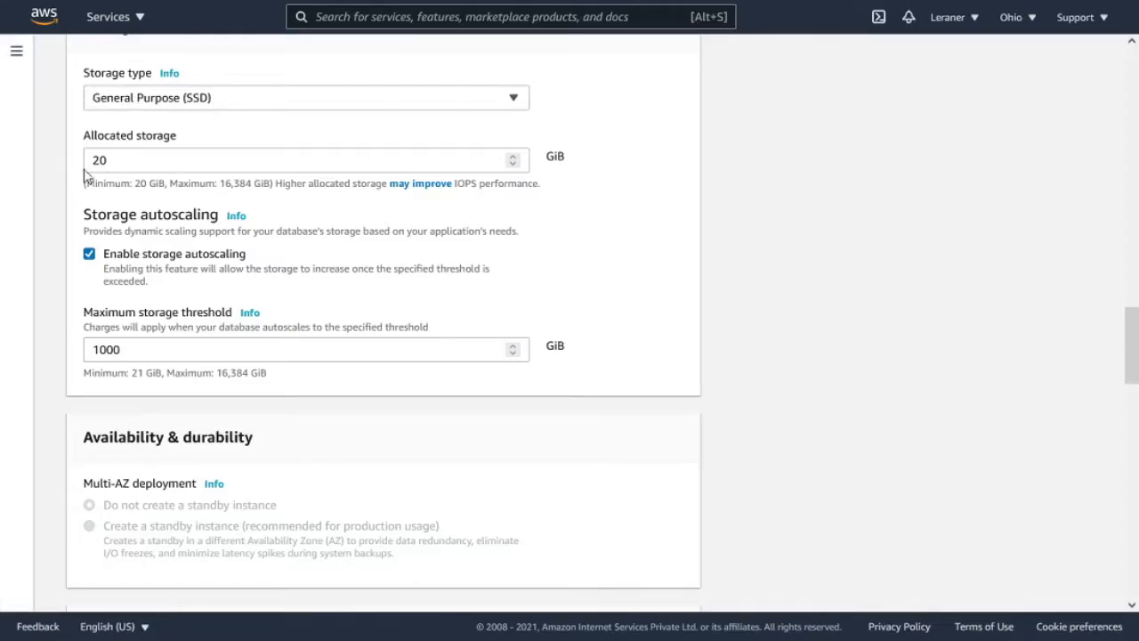
pyautogui.scroll(-2, 191, 195)
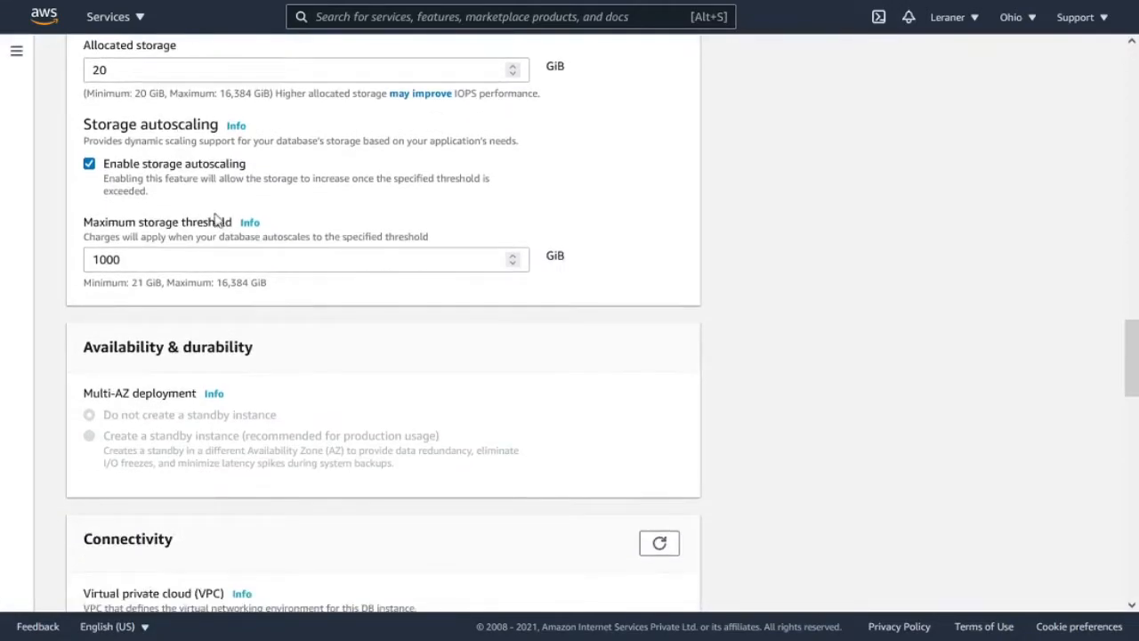
pyautogui.scroll(-3, 163, 169)
pyautogui.scroll(-3, 184, 170)
pyautogui.scroll(1, 184, 170)
# - Select the Default VPC and the default subnet group in the connectivity settings
pyautogui.scroll(-1, 183, 170)
pyautogui.scroll(-1, 130, 242)
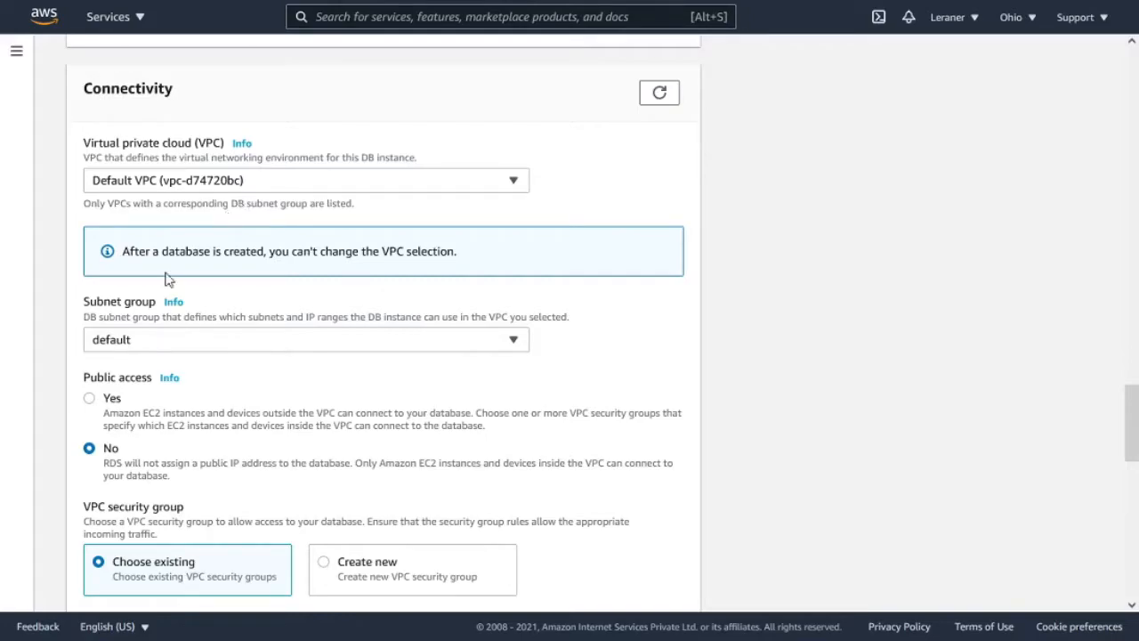
pyautogui.click(138, 183)
pyautogui.click(182, 207)
pyautogui.scroll(-1, 169, 241)
pyautogui.scroll(-2, 72, 196)
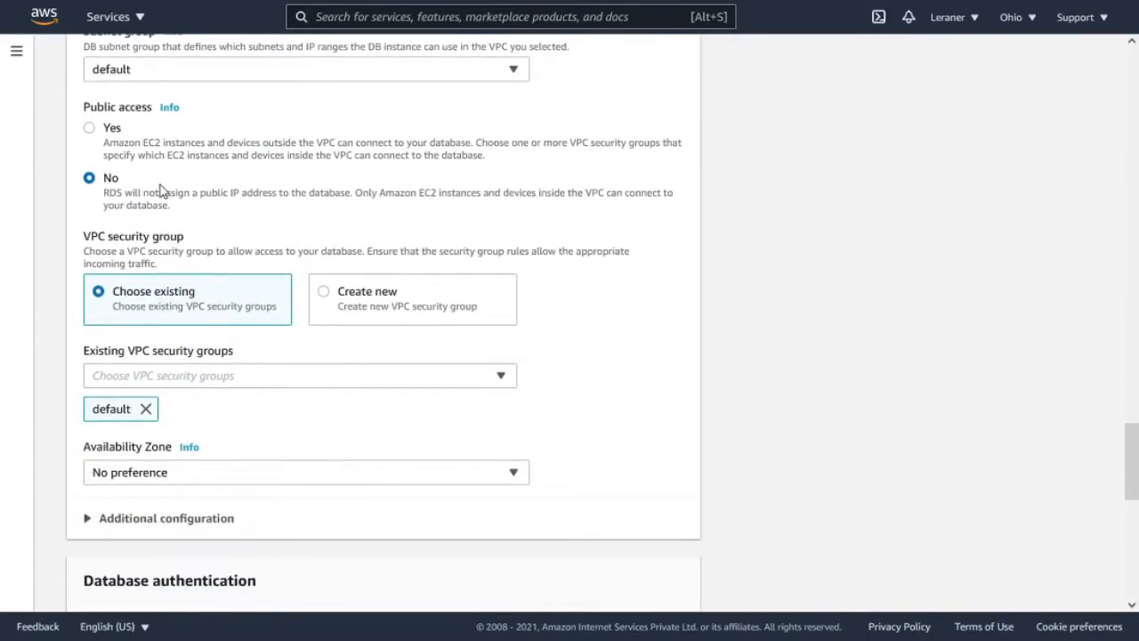
pyautogui.scroll(1, 119, 152)
pyautogui.click(215, 171)
pyautogui.click(227, 165)
pyautogui.click(196, 170)
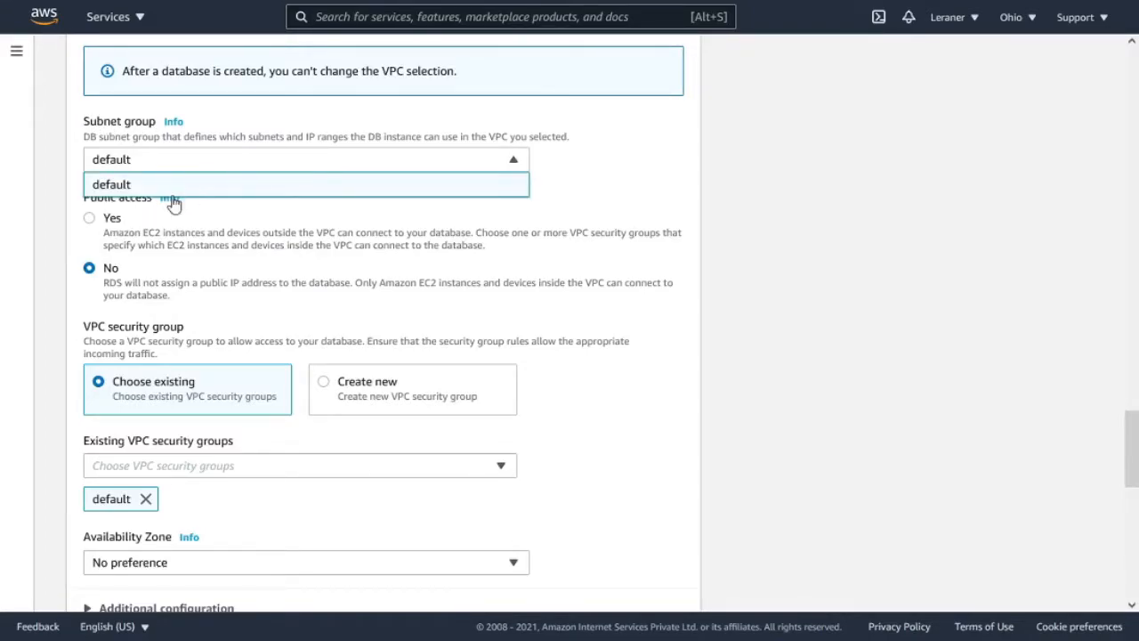
pyautogui.click(242, 186)
# - Read the help on public access and set public access for the database to Yes
pyautogui.scroll(-1, 193, 188)
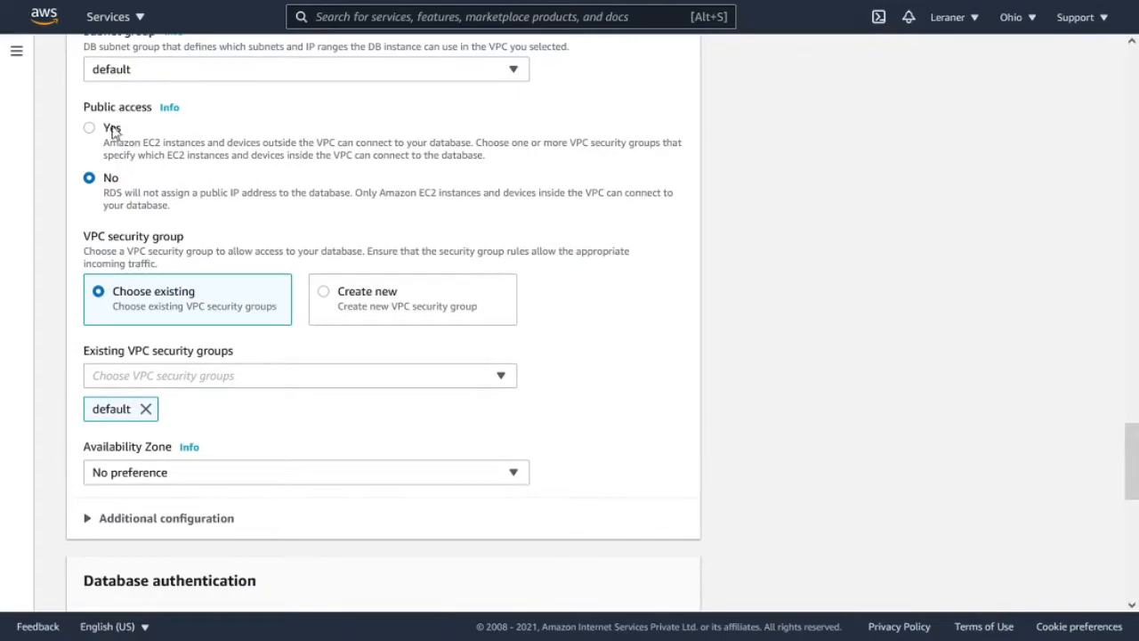
pyautogui.moveTo(84, 108); pyautogui.dragTo(163, 208)
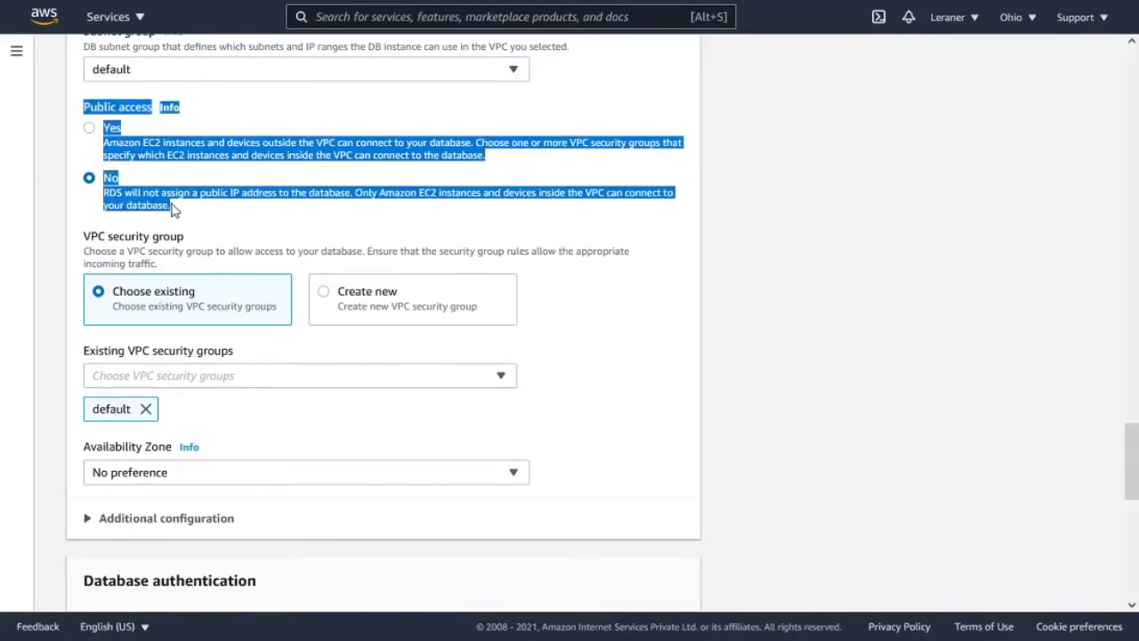
pyautogui.click(272, 239)
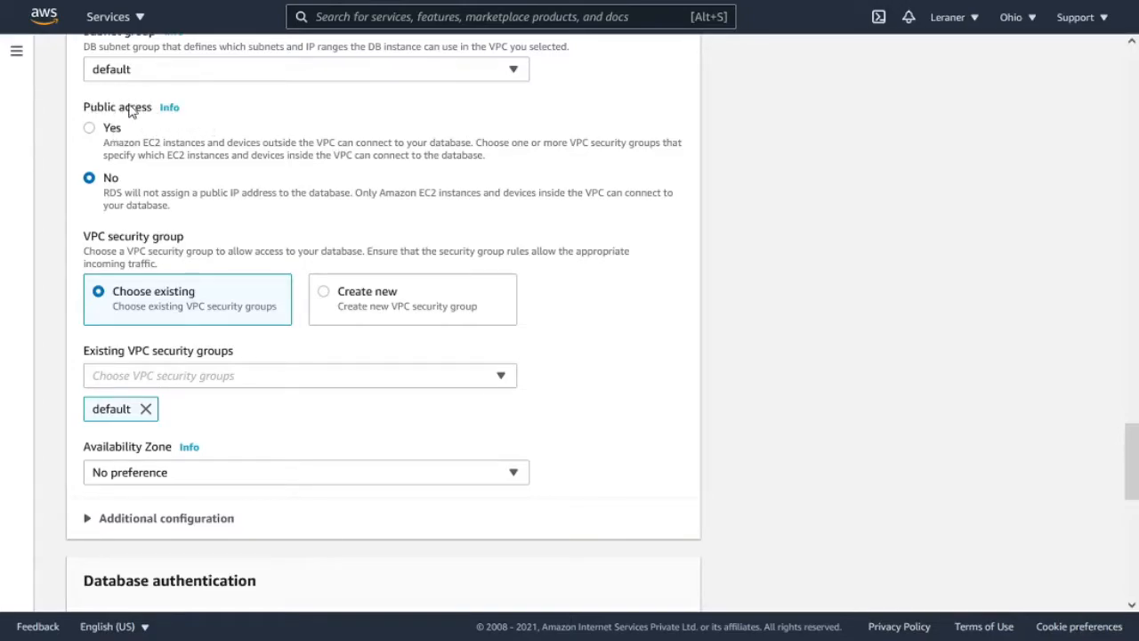
pyautogui.click(170, 108)
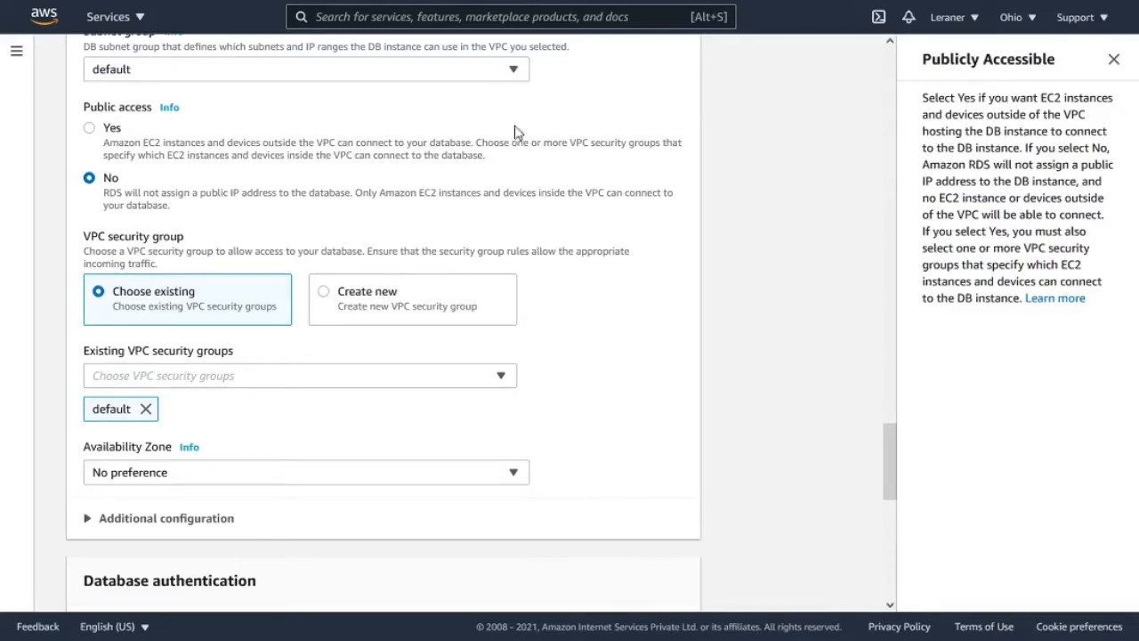
pyautogui.click(108, 135)
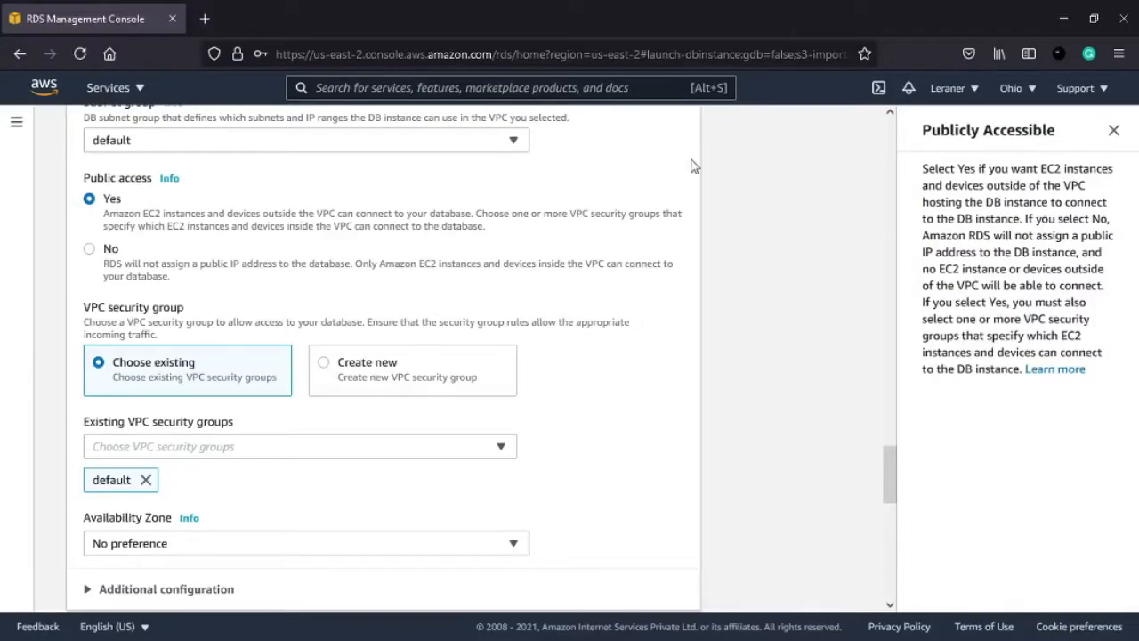
pyautogui.scroll(1, 254, 144)
pyautogui.scroll(3, 249, 147)
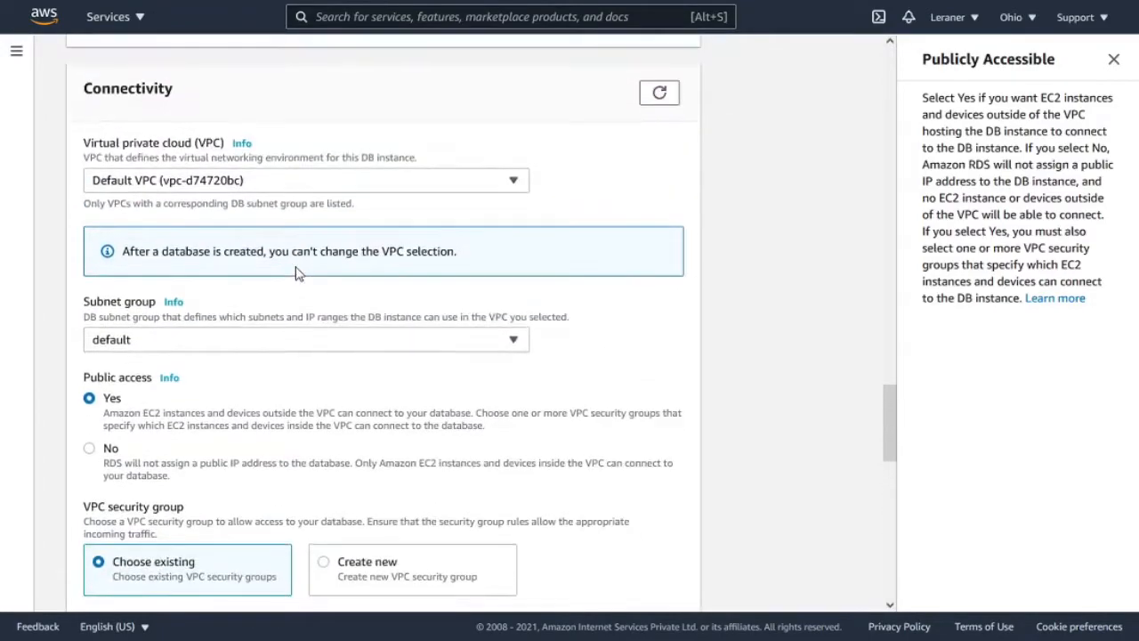
pyautogui.scroll(-1, 194, 157)
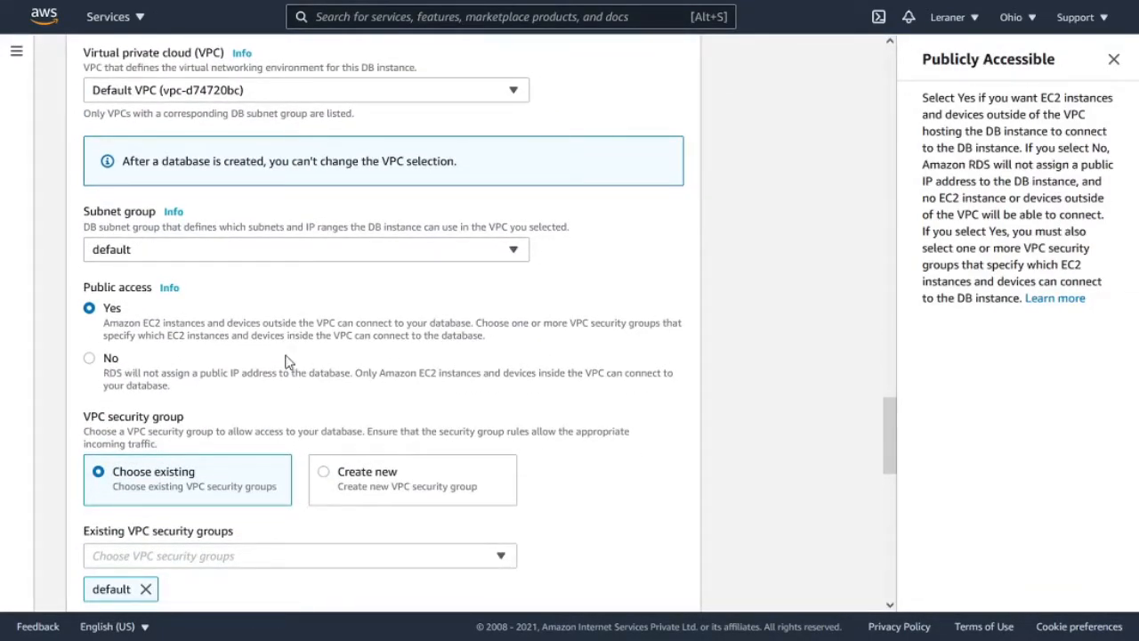
pyautogui.click(1113, 58)
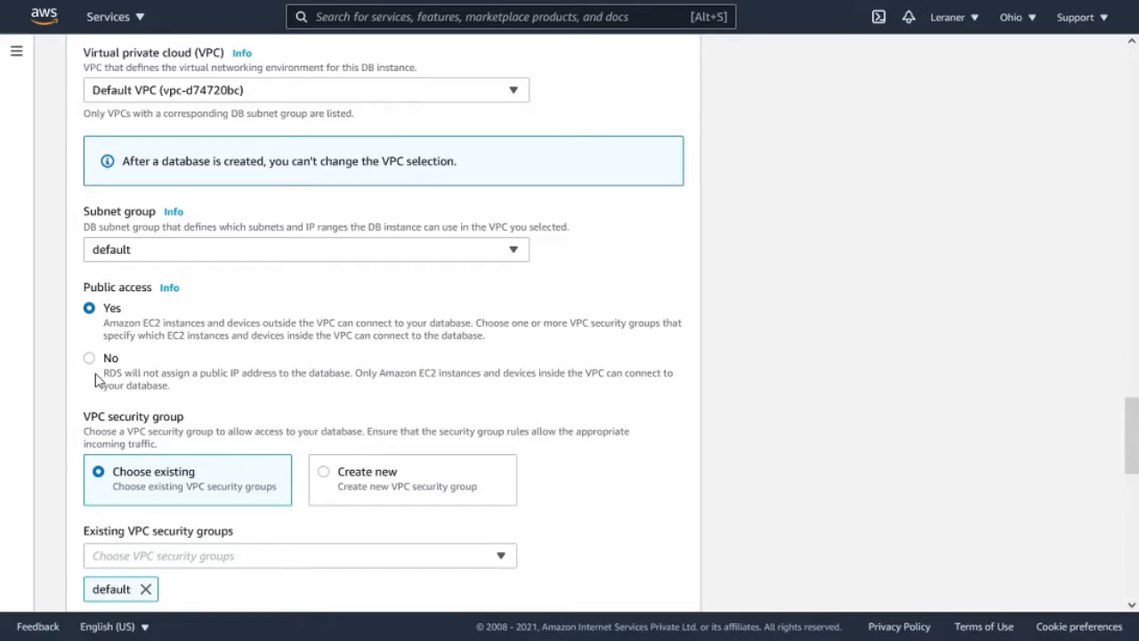
# - Create a new VPC security group for the database, named test-, the administrator's own name, and -vpc-security-group
pyautogui.scroll(-3, 107, 365)
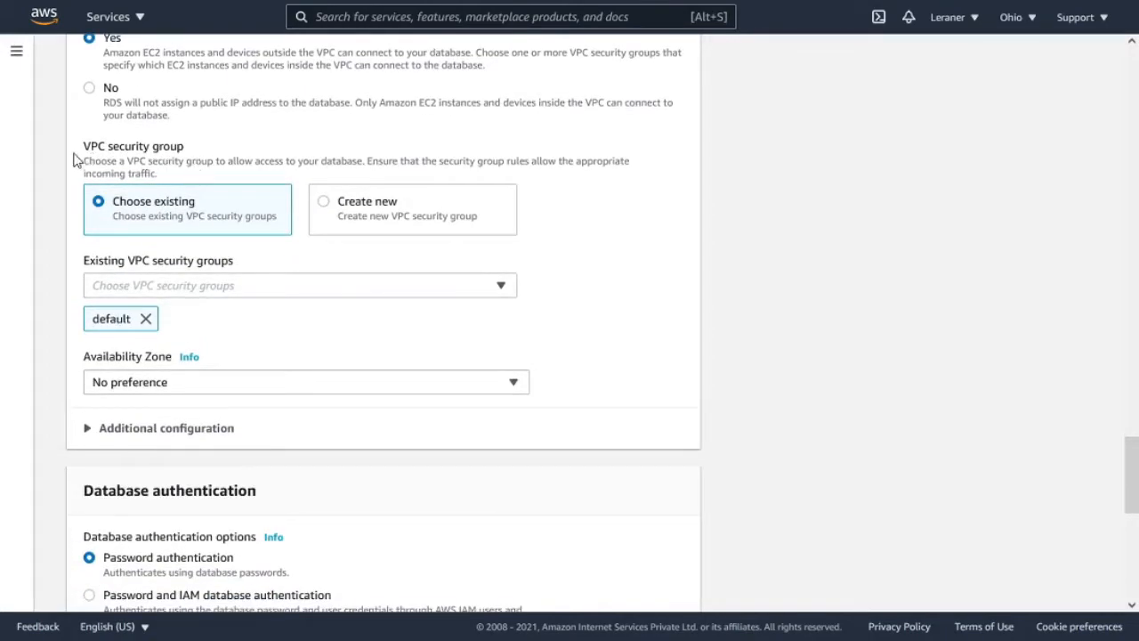
pyautogui.moveTo(86, 151); pyautogui.dragTo(184, 153)
pyautogui.click(227, 145)
pyautogui.click(389, 230)
pyautogui.scroll(-1, 343, 227)
pyautogui.click(240, 192)
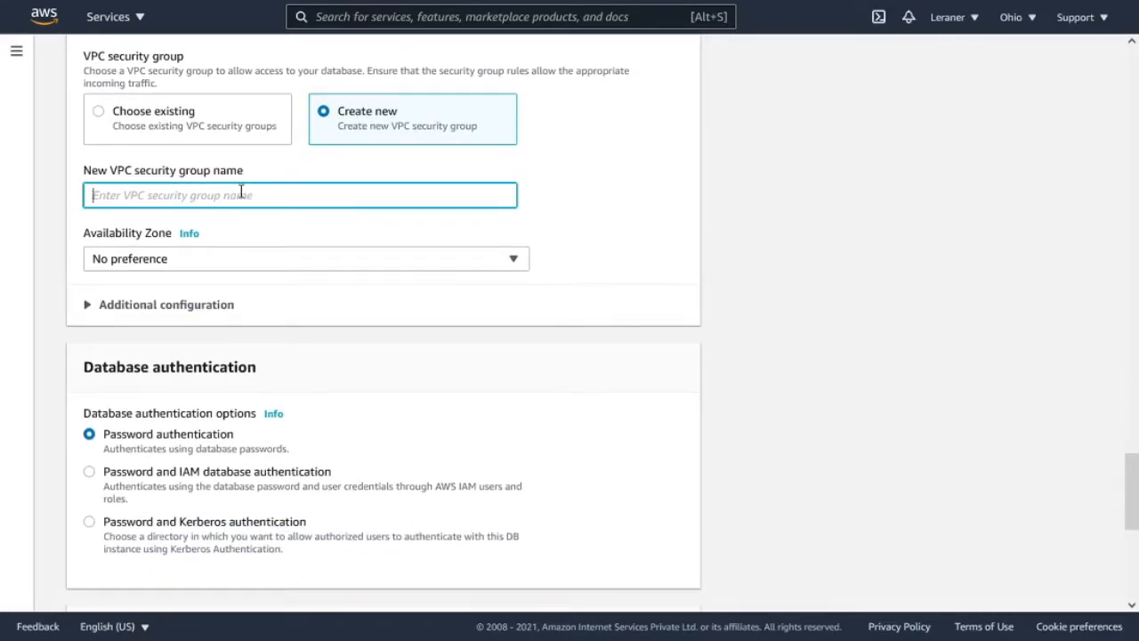
pyautogui.write('test-sa')
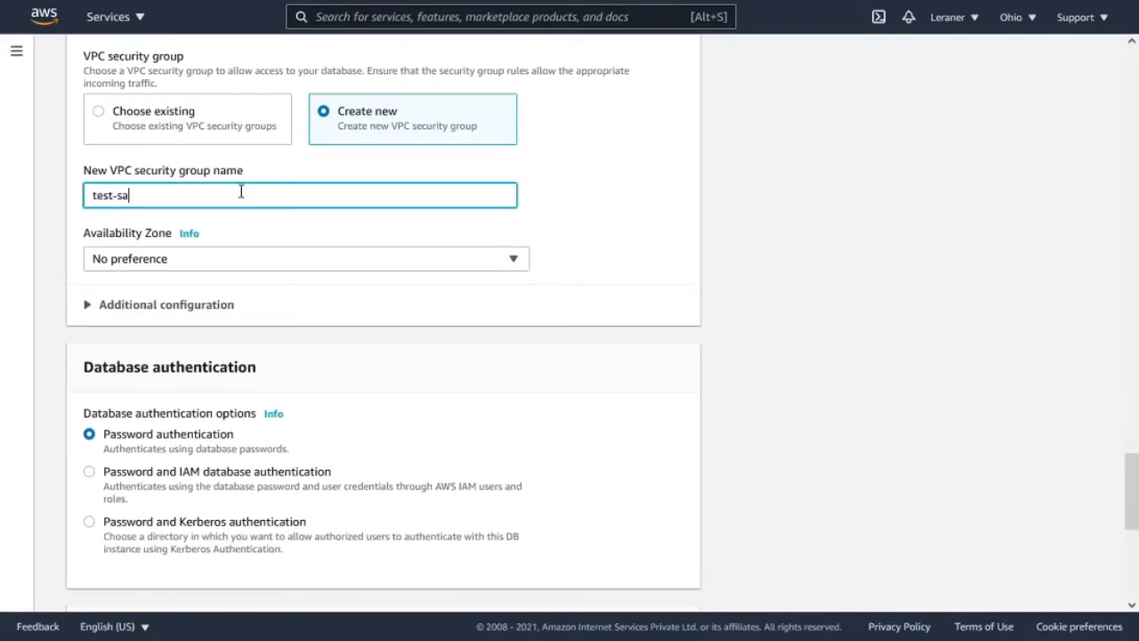
pyautogui.write('ddy-vpc-securi')
pyautogui.write('ty-group')
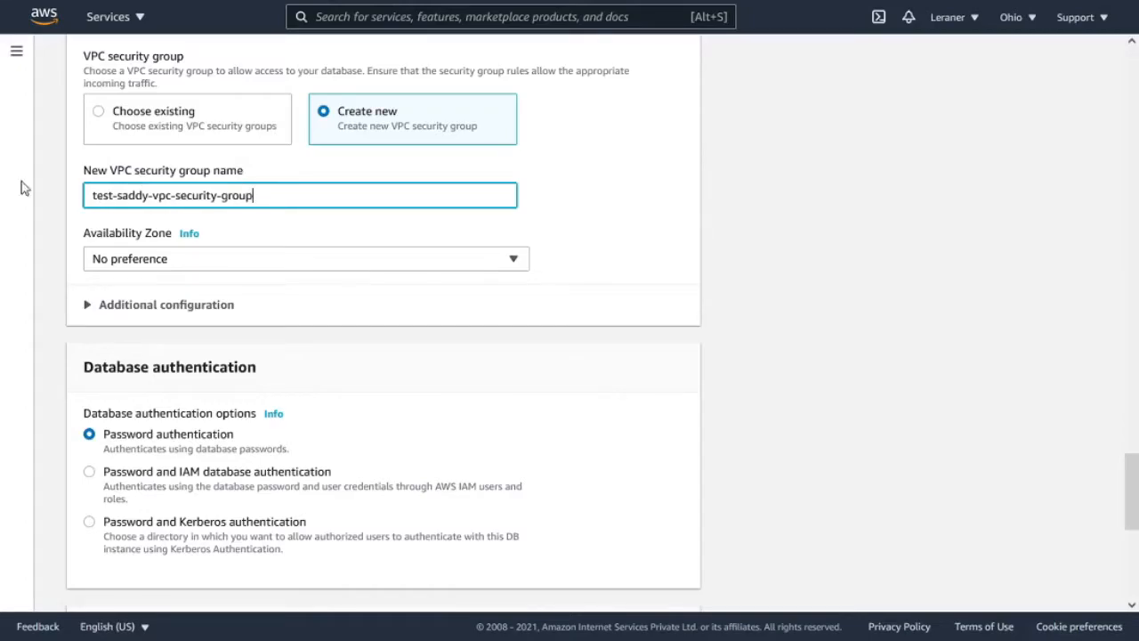
# - Set the availability zone to us-east-2a
pyautogui.click(213, 264)
pyautogui.click(174, 319)
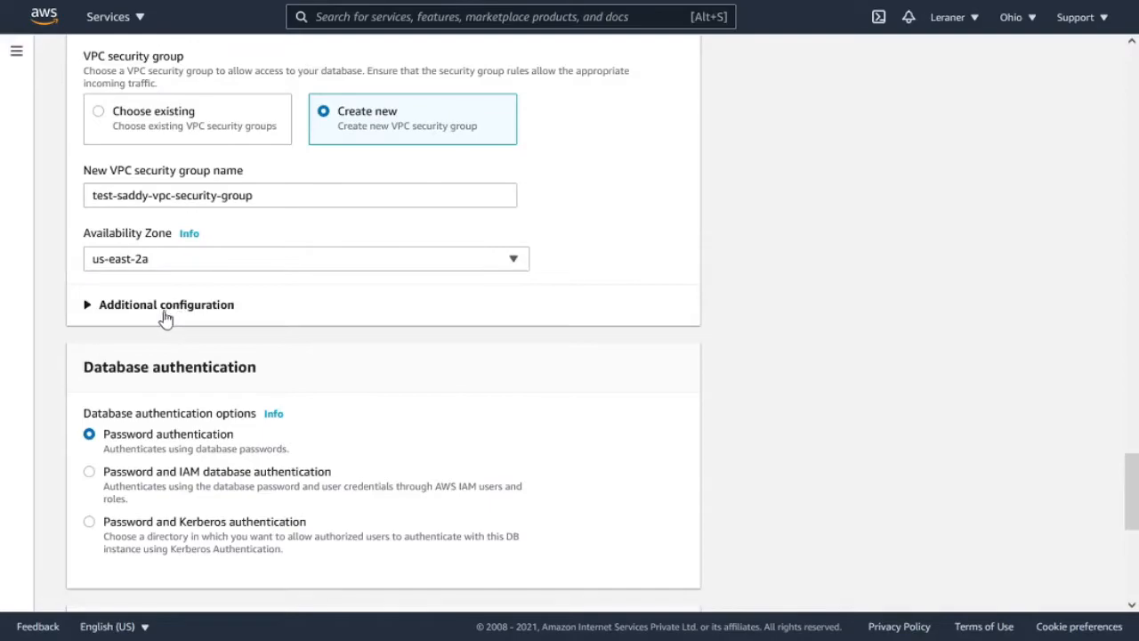
pyautogui.scroll(-1, 178, 254)
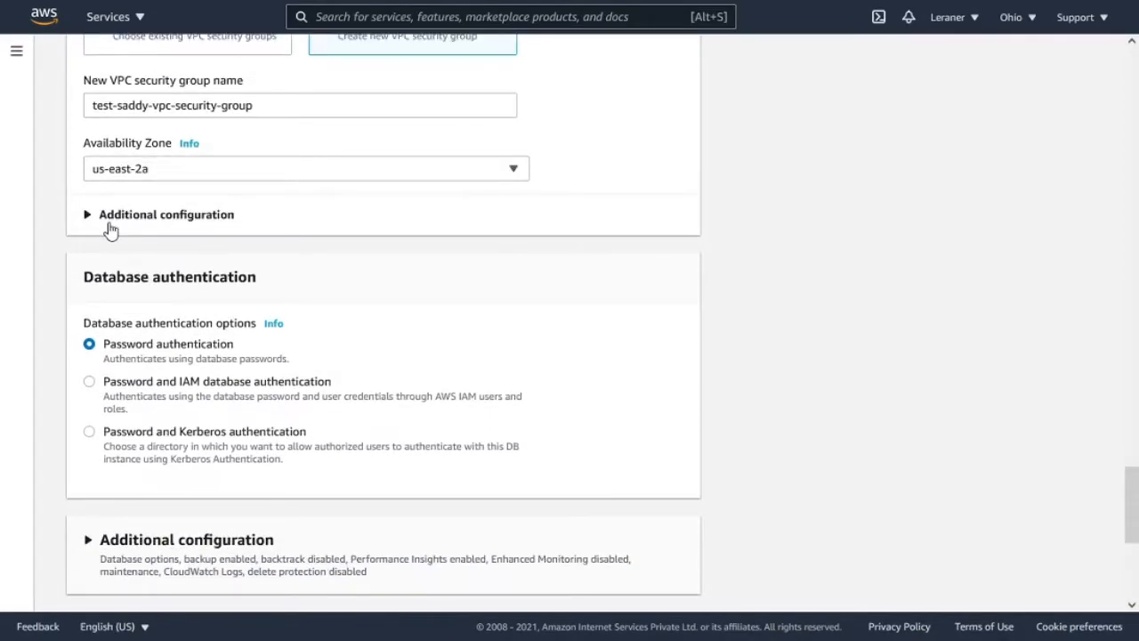
pyautogui.click(267, 171)
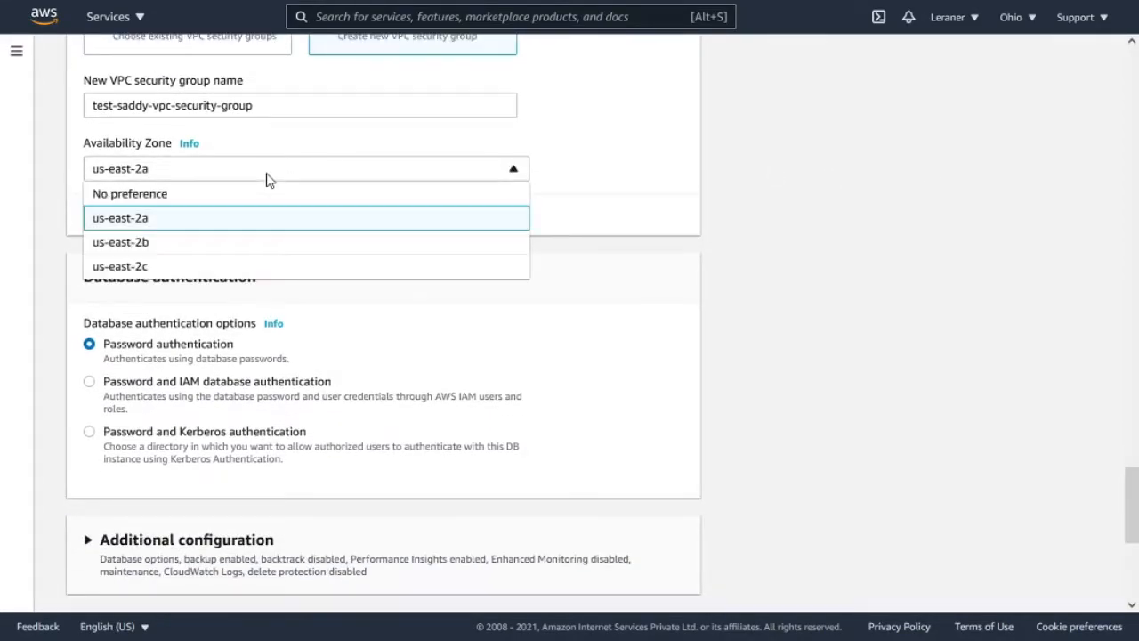
pyautogui.click(179, 229)
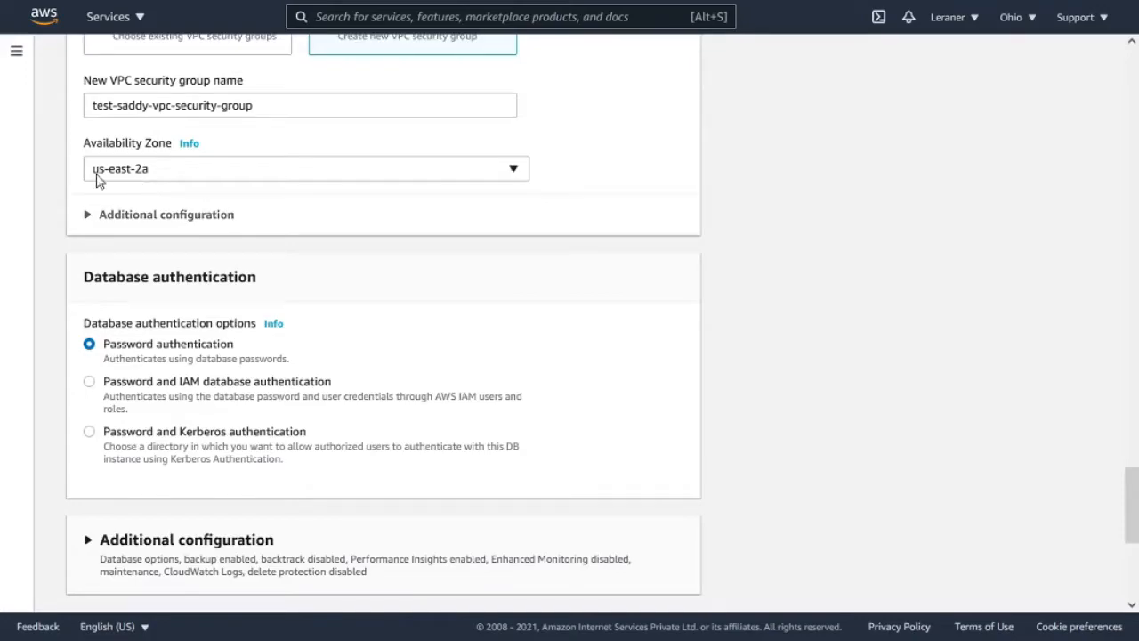
# - Check the database port in the connectivity section's additional configuration and the database authentication options
pyautogui.click(201, 220)
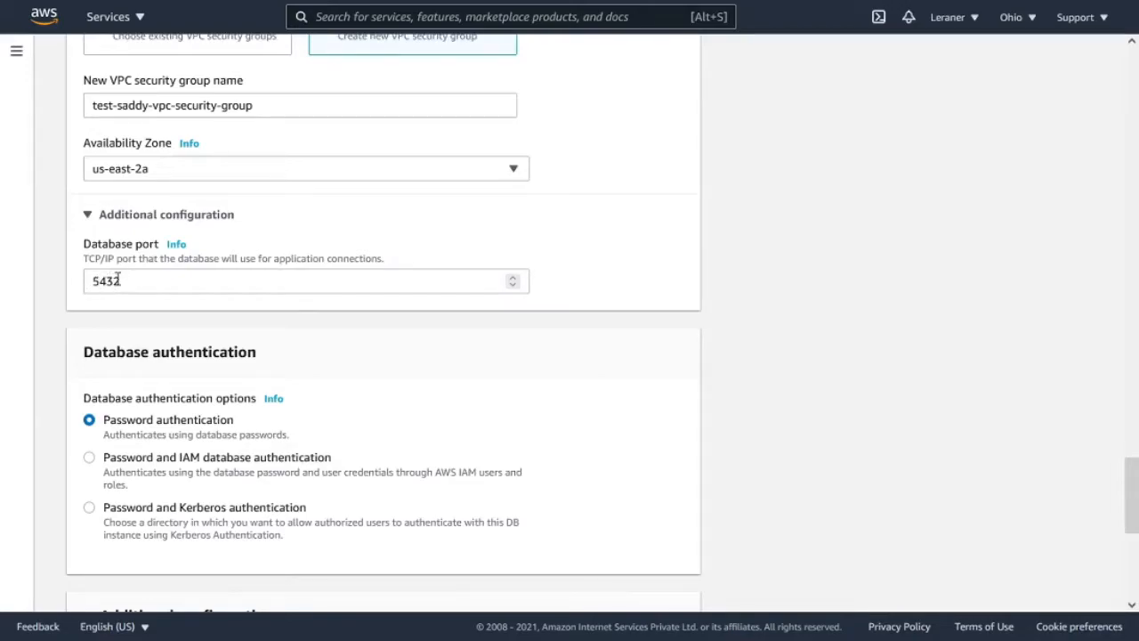
pyautogui.click(144, 221)
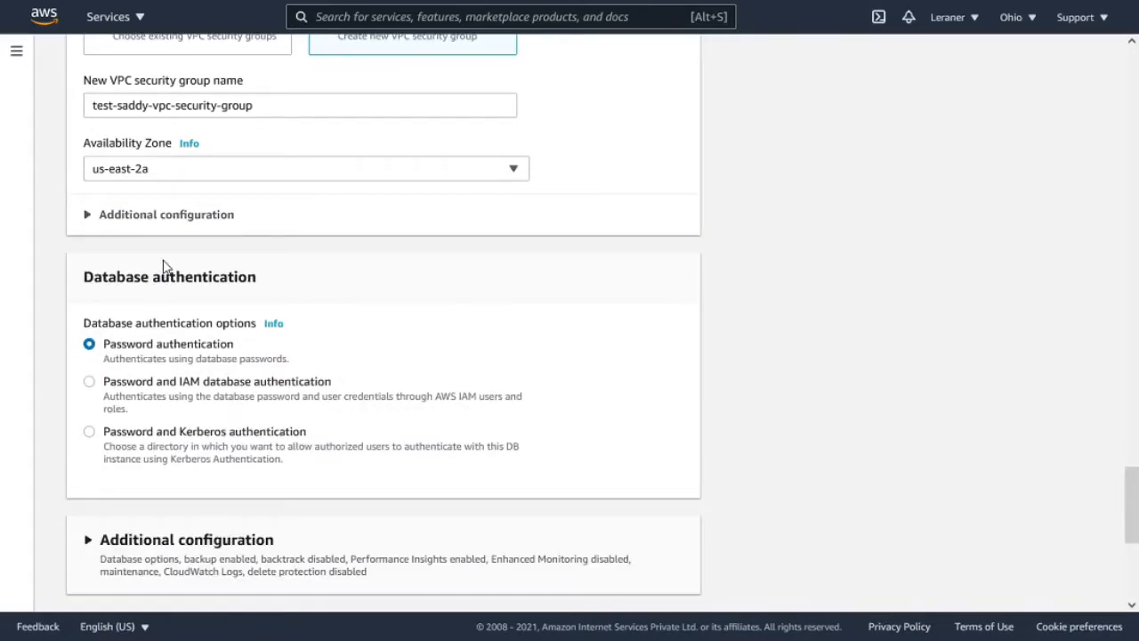
pyautogui.scroll(-1, 163, 264)
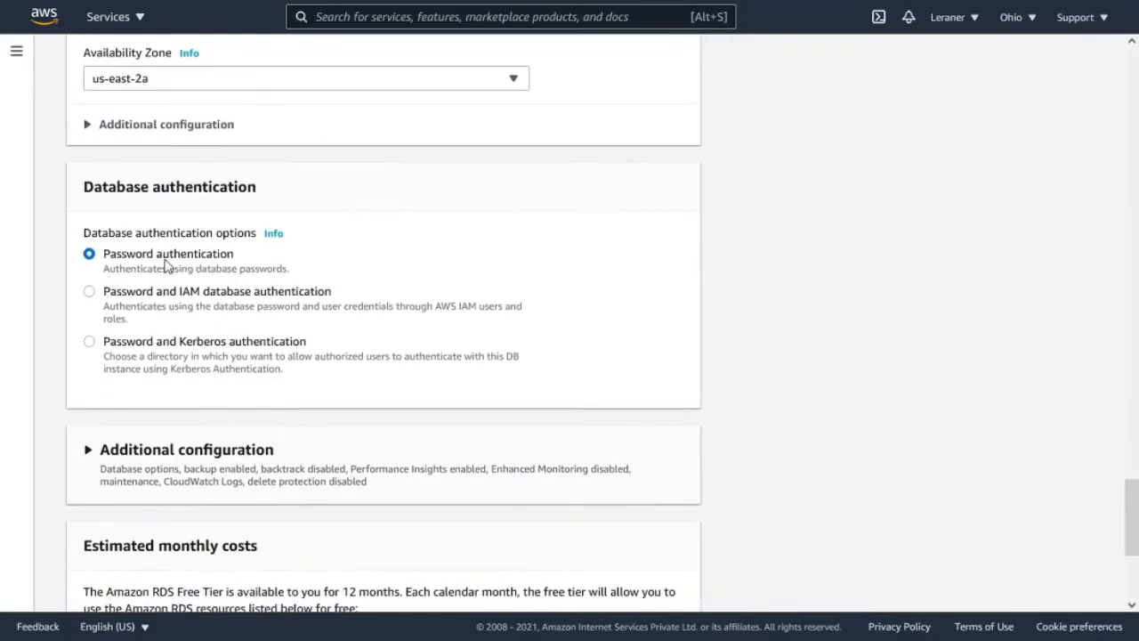
# - Expand the additional configuration below database authentication and name the initial database first-test-db
pyautogui.scroll(-3, 261, 119)
pyautogui.click(160, 180)
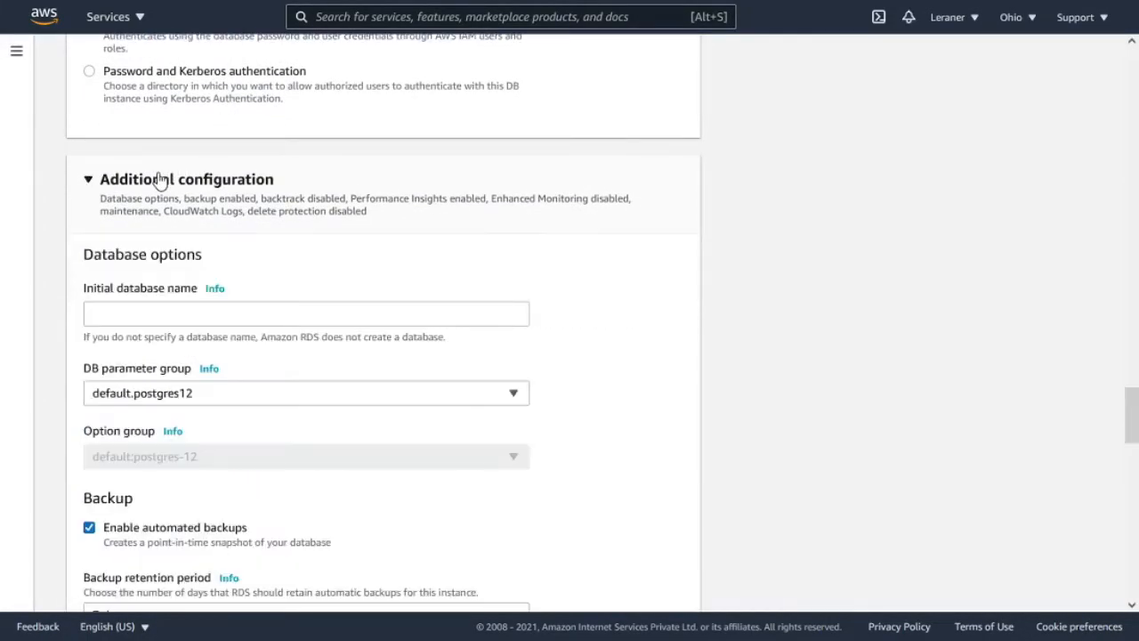
pyautogui.scroll(-1, 160, 181)
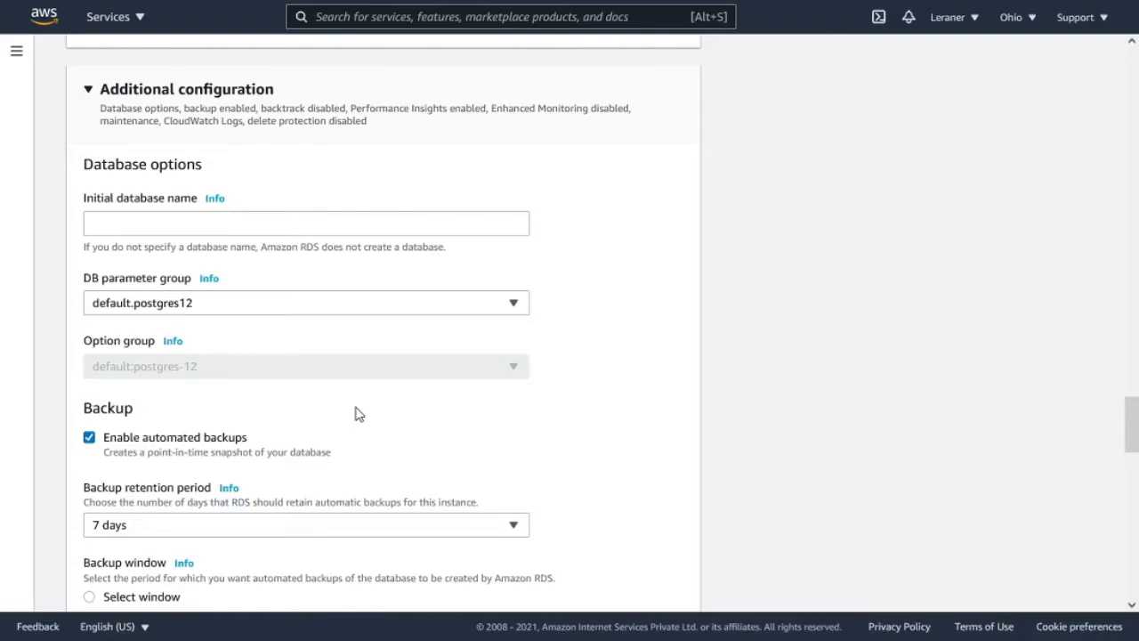
pyautogui.click(264, 229)
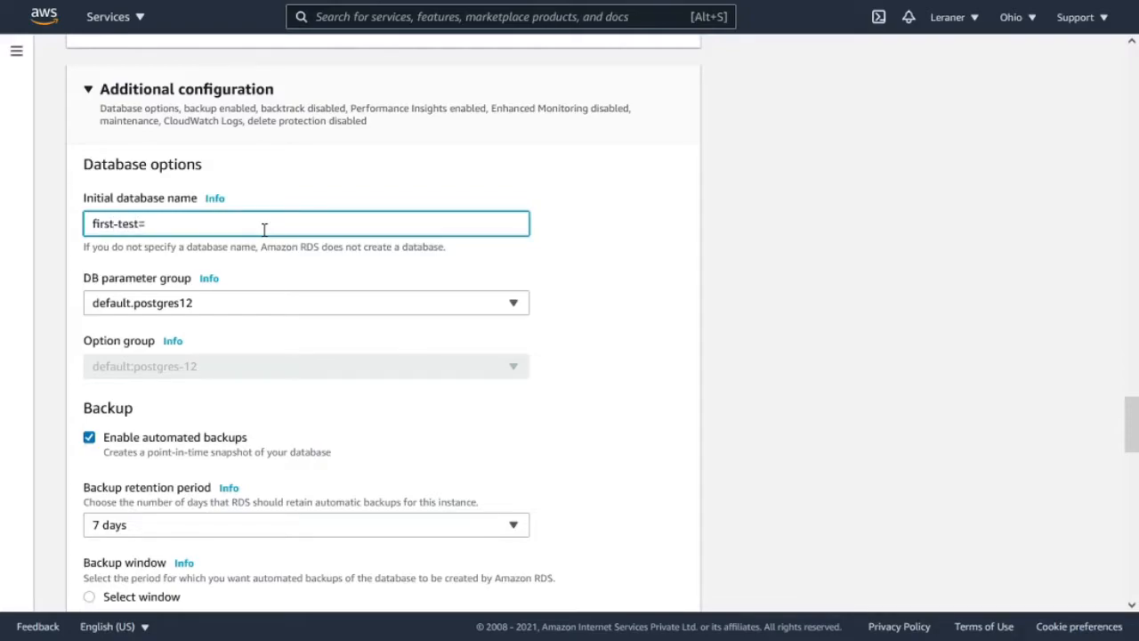
pyautogui.press('BackSpace')
pyautogui.press('BackSpace')
pyautogui.write('db')
# - Review the parameter group, backup and Performance Insights settings in the additional configuration
pyautogui.scroll(-1, 107, 287)
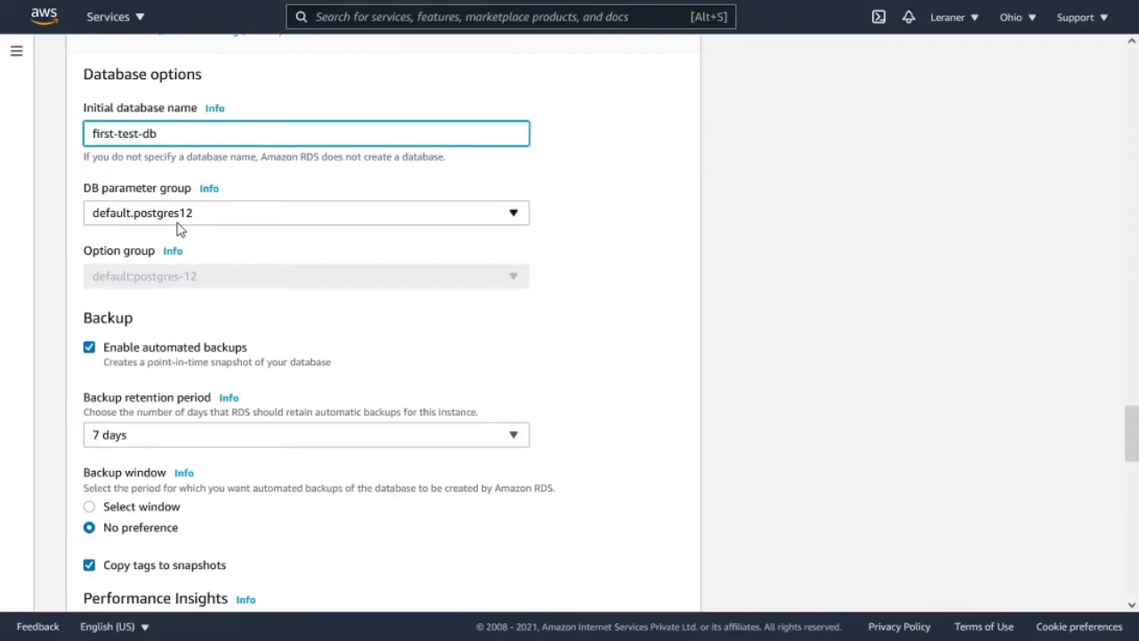
pyautogui.scroll(-1, 177, 228)
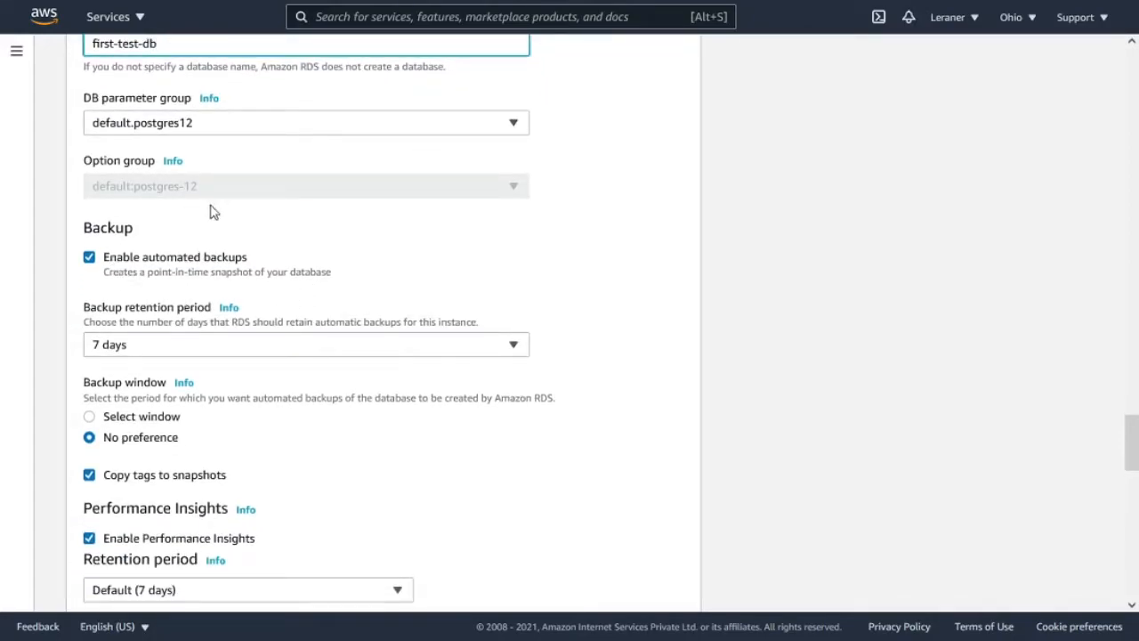
pyautogui.scroll(-1, 116, 275)
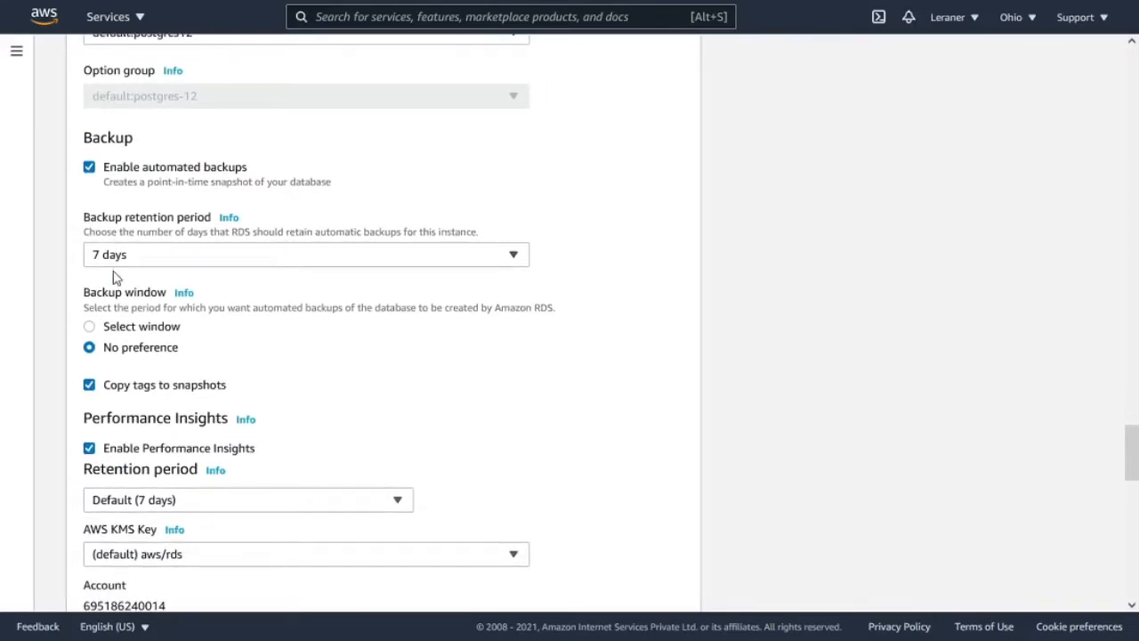
pyautogui.scroll(-1, 241, 356)
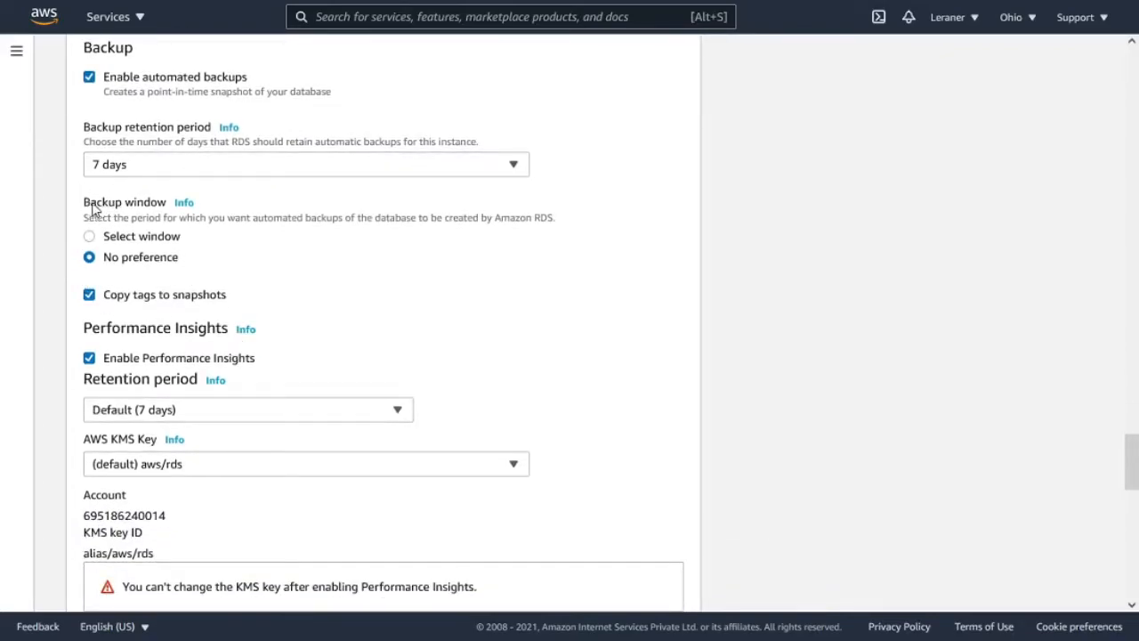
pyautogui.scroll(-1, 199, 263)
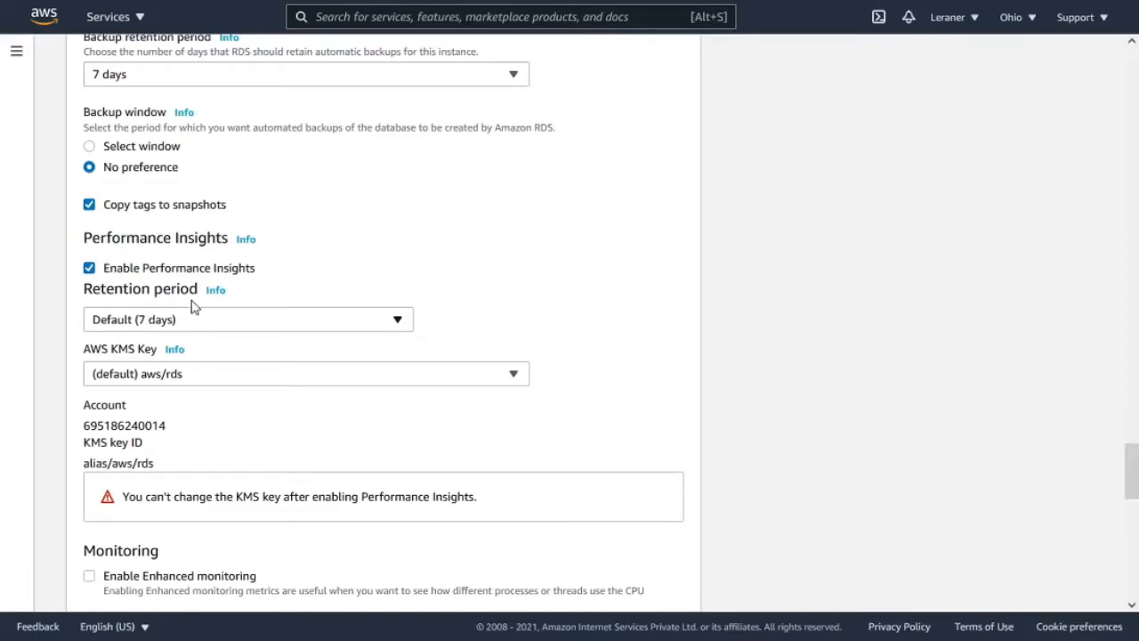
pyautogui.scroll(-1, 183, 307)
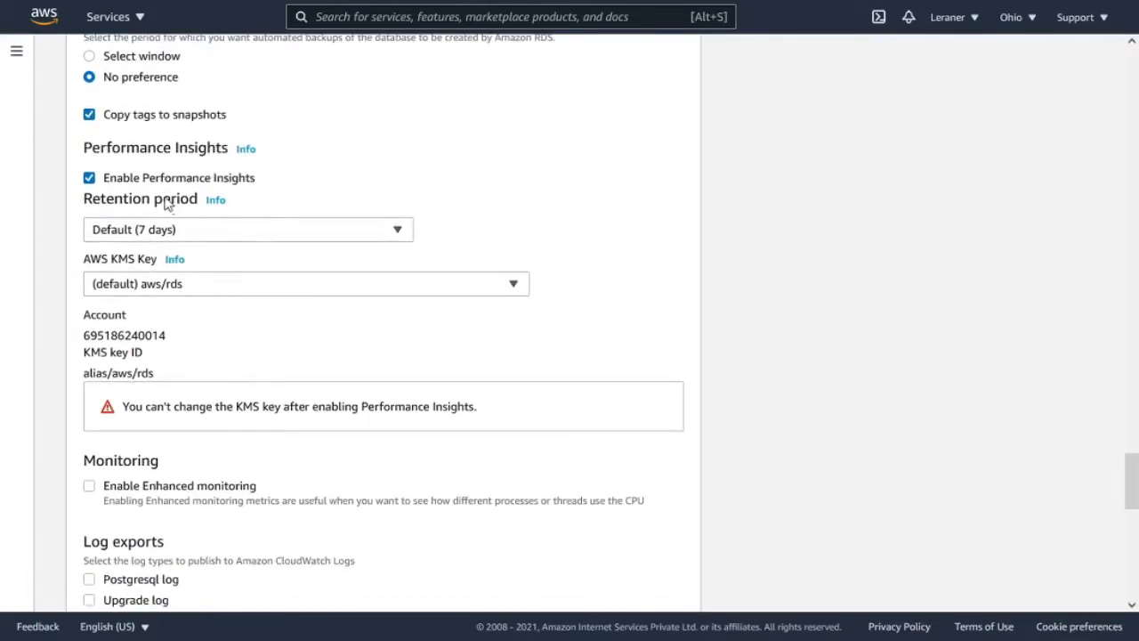
pyautogui.scroll(-2, 187, 257)
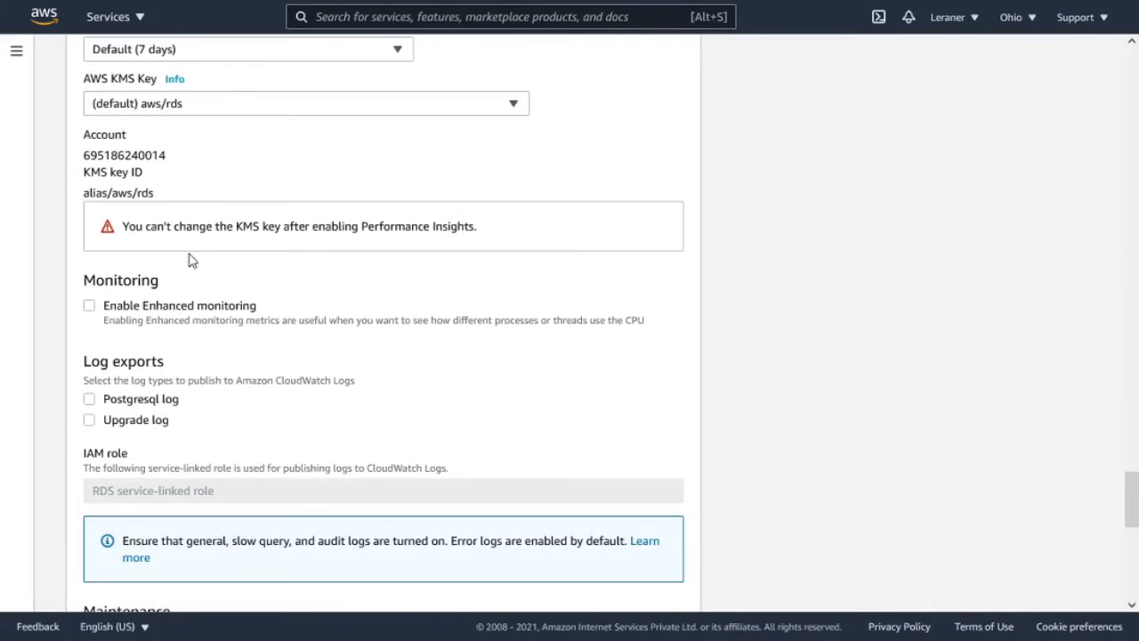
pyautogui.scroll(1, 200, 223)
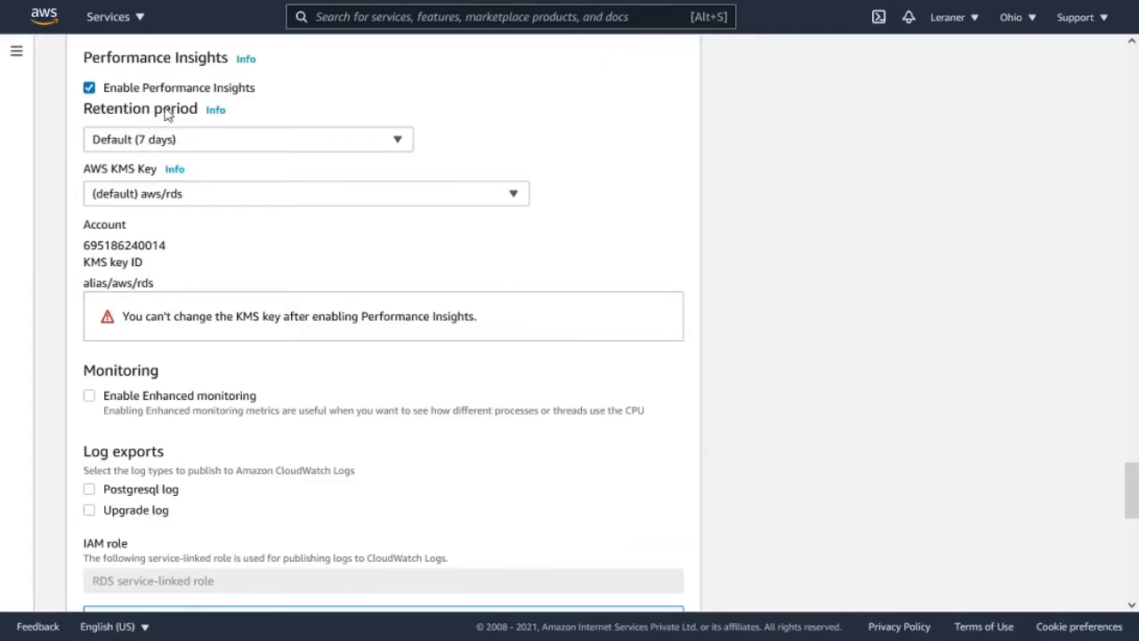
pyautogui.scroll(4, 140, 172)
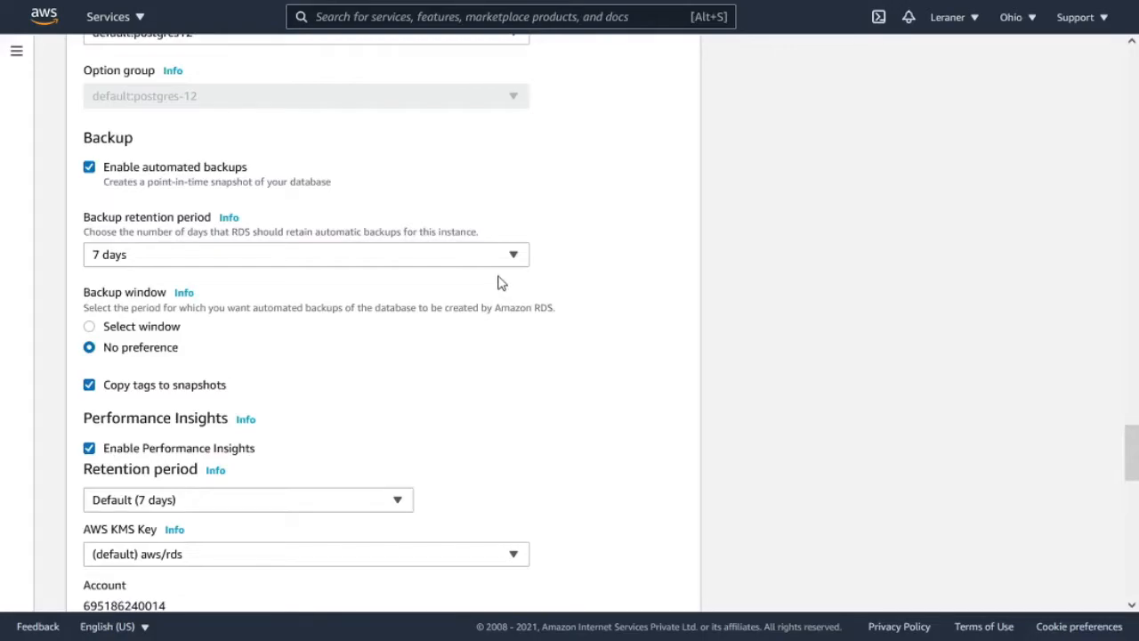
# - Check the AWS KMS key choices offered for Performance Insights
pyautogui.scroll(-2, 201, 330)
pyautogui.scroll(-1, 214, 249)
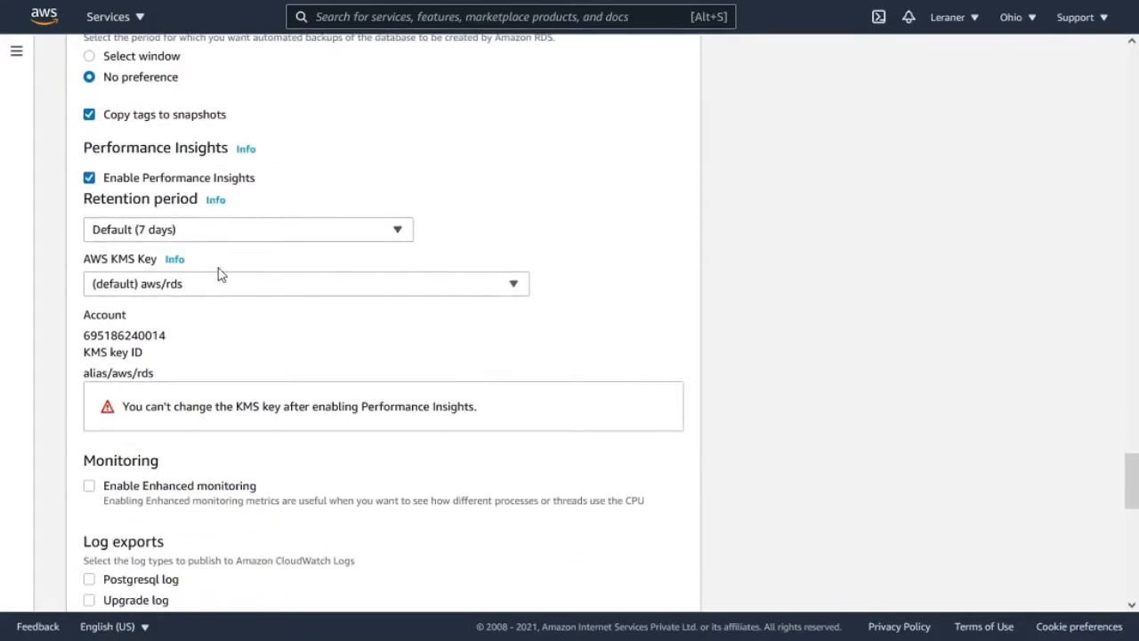
pyautogui.scroll(-1, 191, 239)
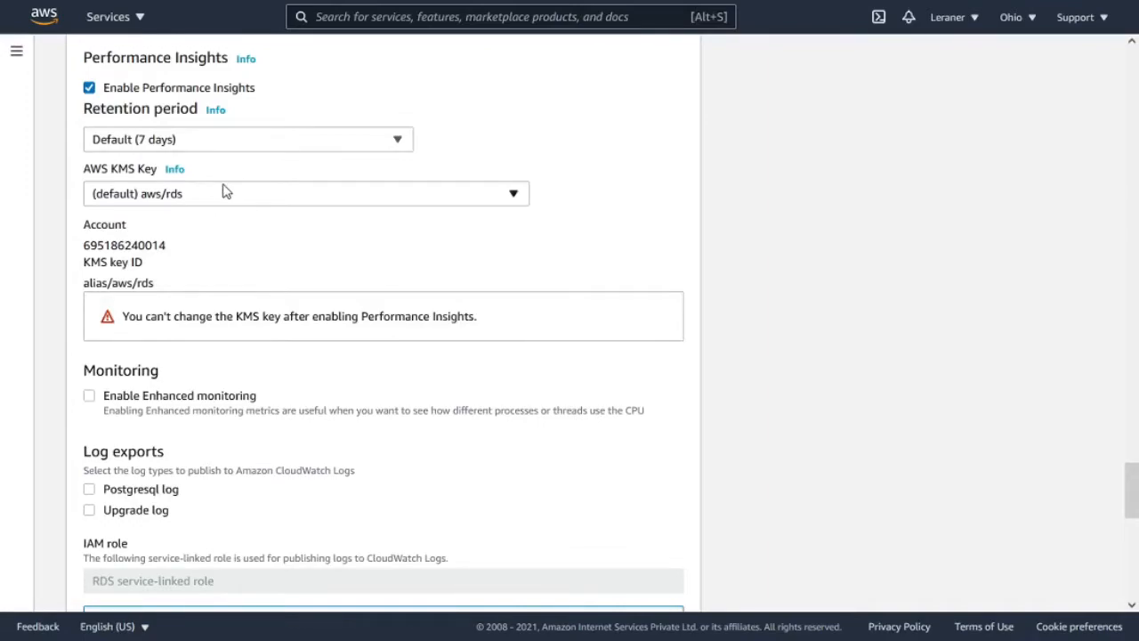
pyautogui.click(225, 193)
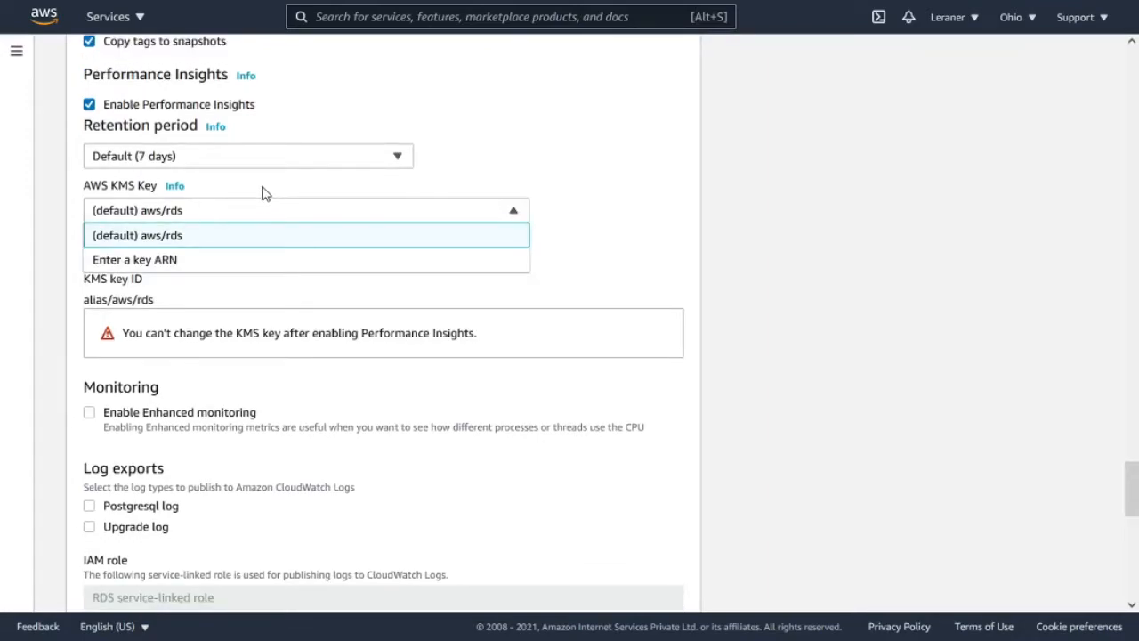
pyautogui.click(267, 208)
# - Review the monitoring, log export, maintenance and deletion protection settings, leaving deletion protection disabled
pyautogui.scroll(-1, 325, 258)
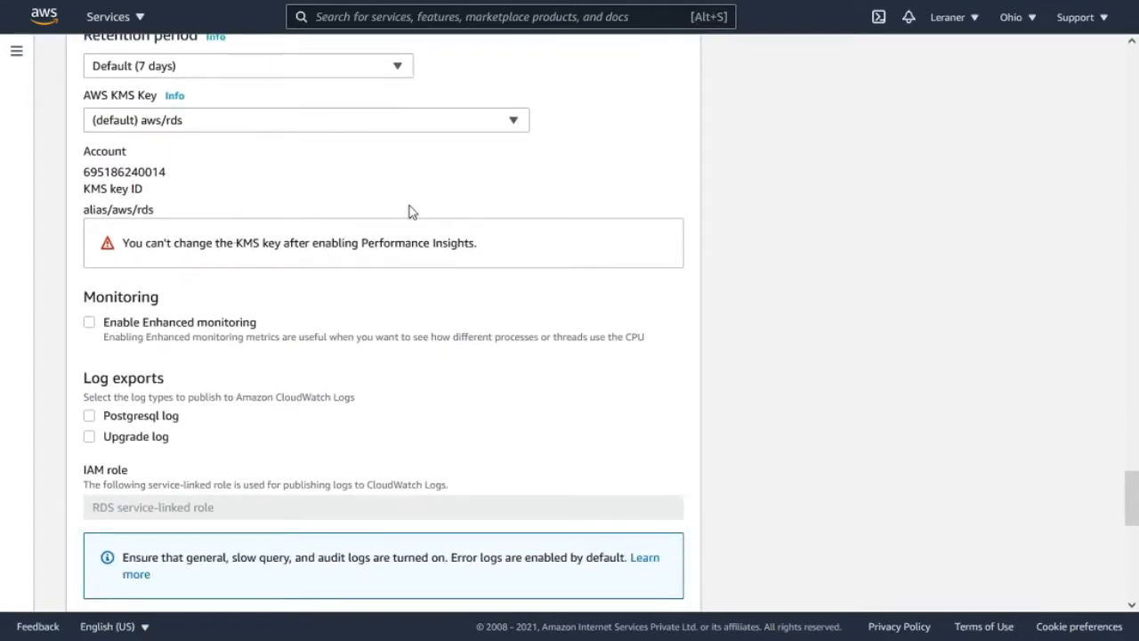
pyautogui.scroll(-1, 232, 226)
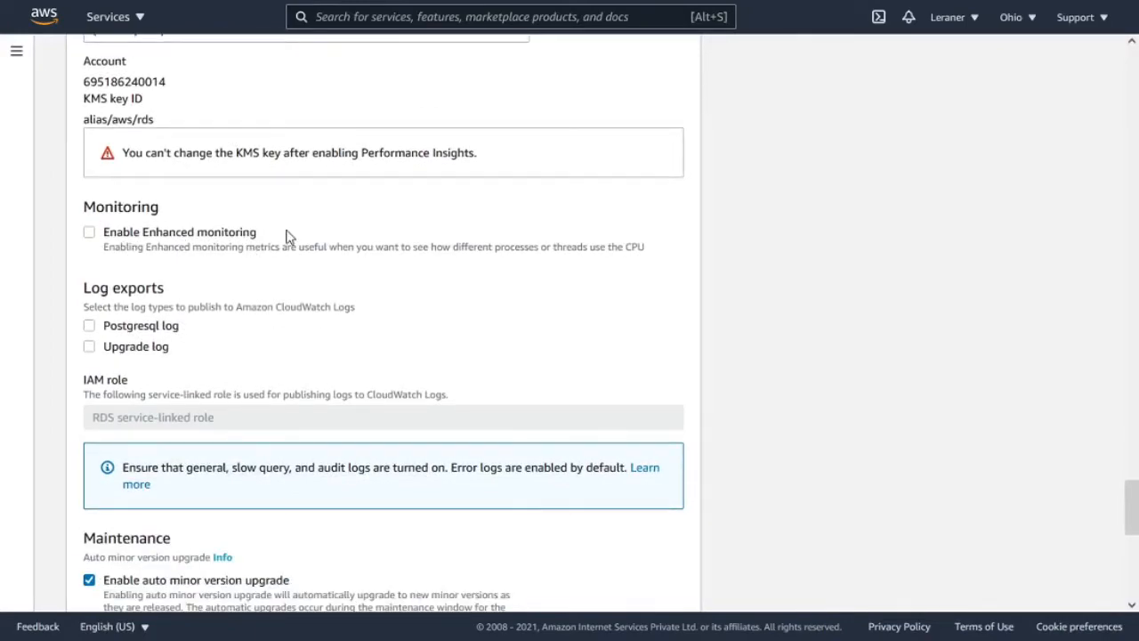
pyautogui.scroll(-1, 285, 236)
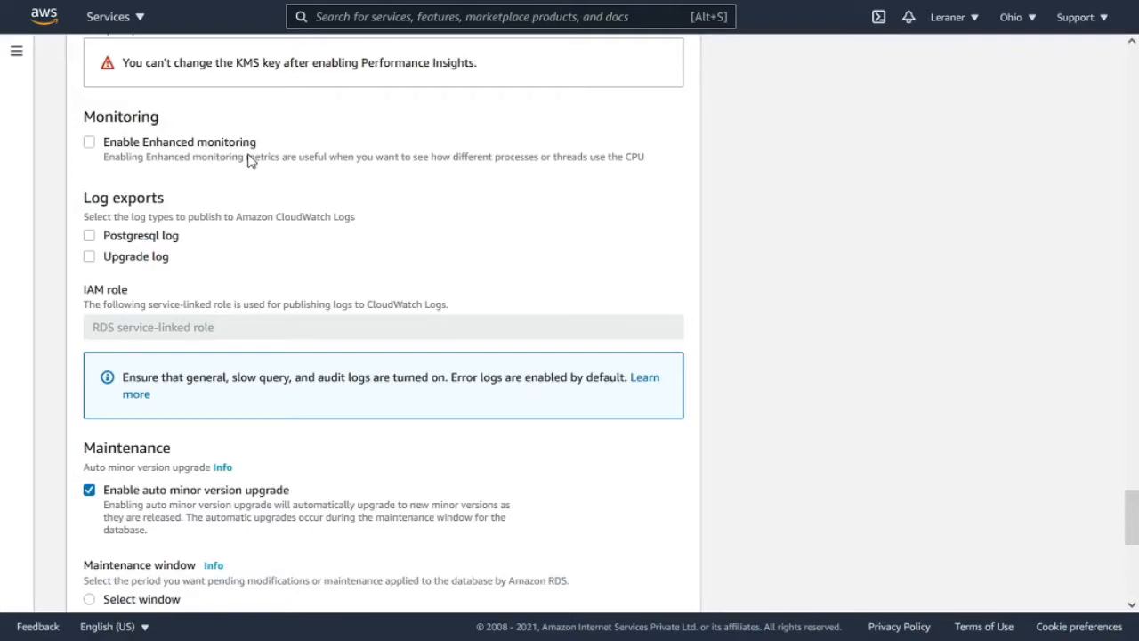
pyautogui.scroll(-2, 249, 160)
pyautogui.scroll(2, 250, 160)
pyautogui.scroll(-1, 249, 161)
pyautogui.scroll(-2, 249, 161)
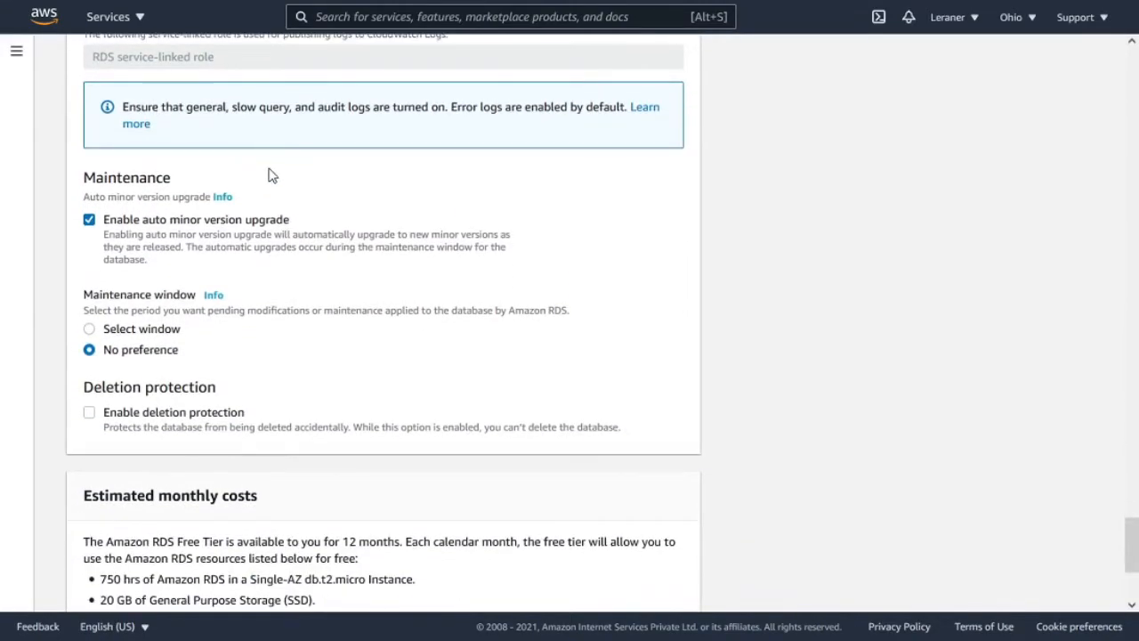
pyautogui.scroll(-2, 284, 173)
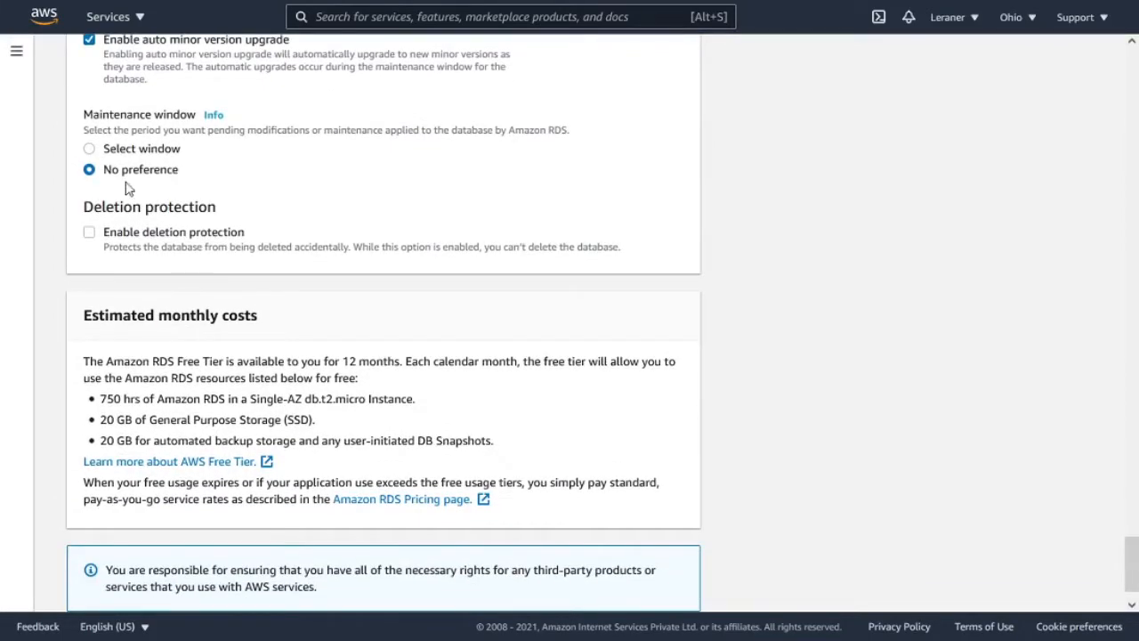
pyautogui.click(174, 236)
pyautogui.click(89, 233)
# - Check the estimated monthly costs and try to create the database
pyautogui.scroll(-1, 233, 239)
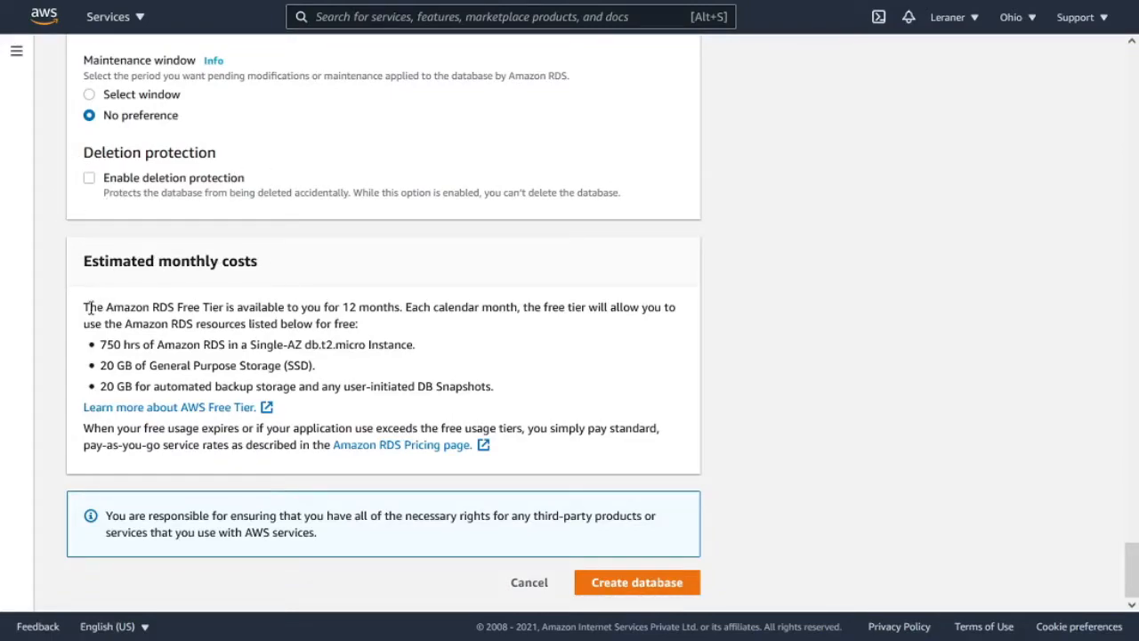
pyautogui.scroll(5, 306, 254)
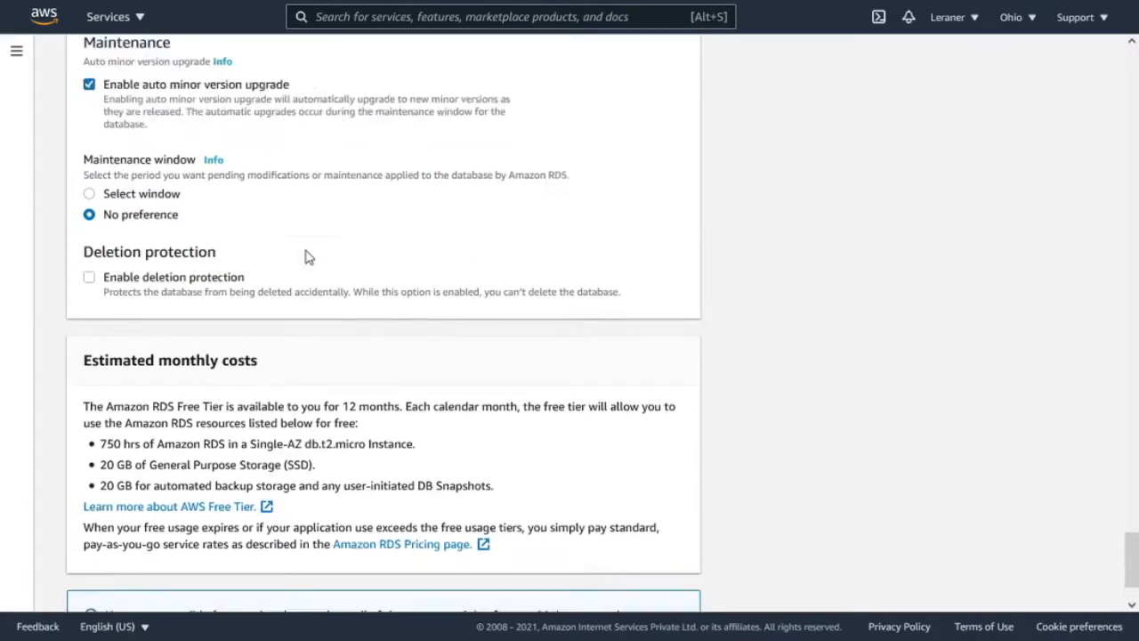
pyautogui.scroll(-5, 305, 255)
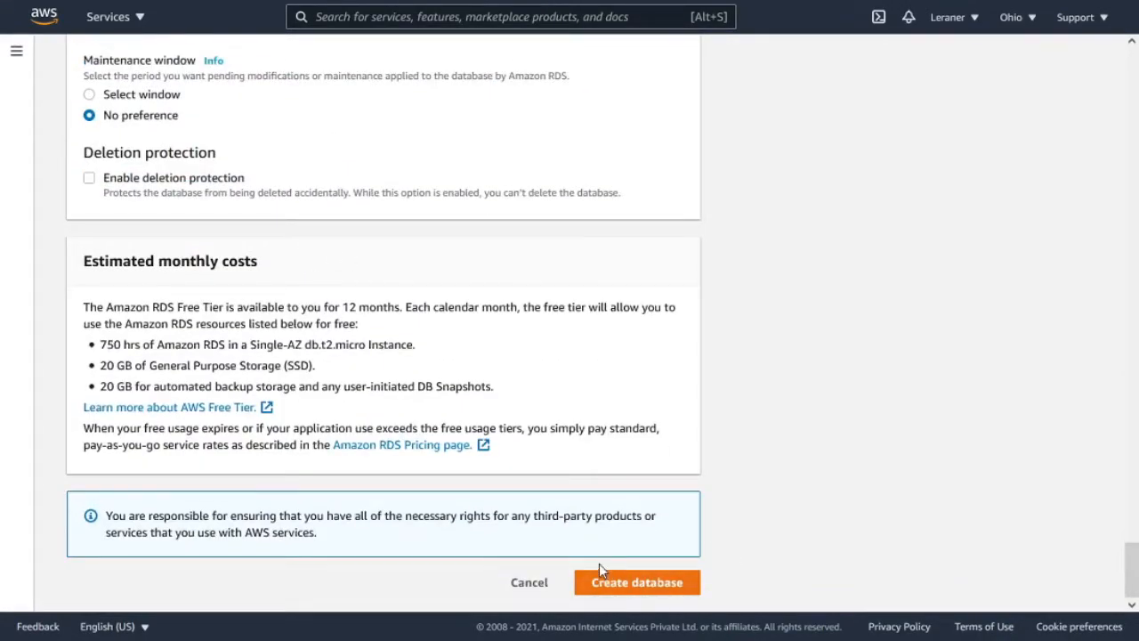
pyautogui.click(620, 583)
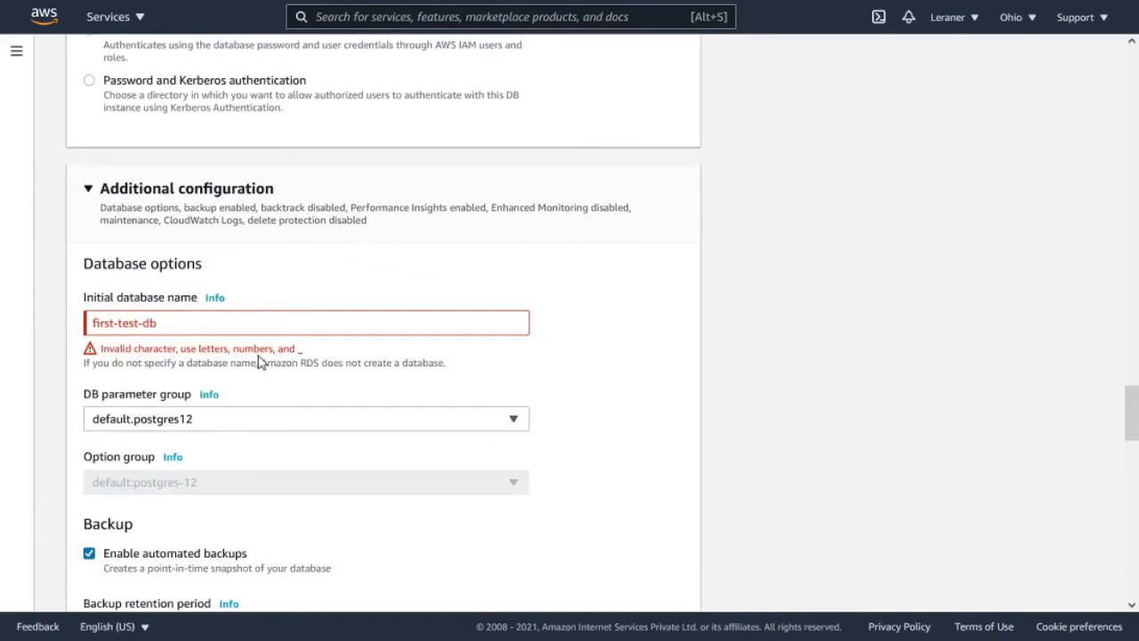
# - Change the initial database name to first_test_db
pyautogui.doubleClick(299, 350)
pyautogui.click(143, 327)
pyautogui.press('BackSpace')
pyautogui.write('_')
pyautogui.write('=')
pyautogui.press('BackSpace')
pyautogui.press('BackSpace')
pyautogui.write('_')
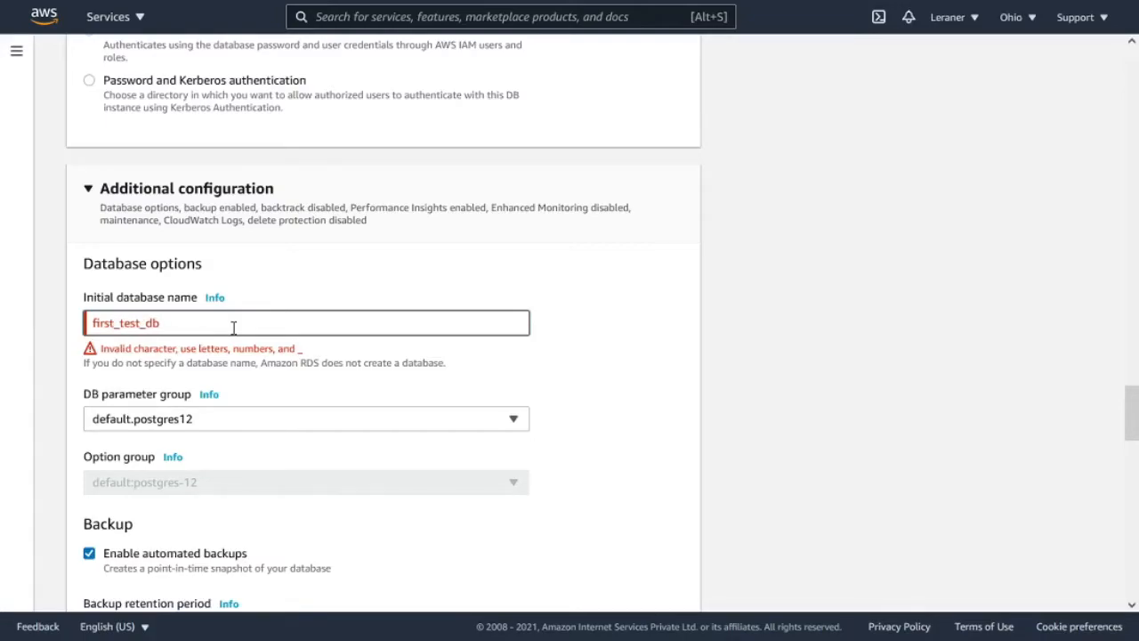
# - Create the database and decline the browser's offer to save the login
pyautogui.scroll(-20, 234, 327)
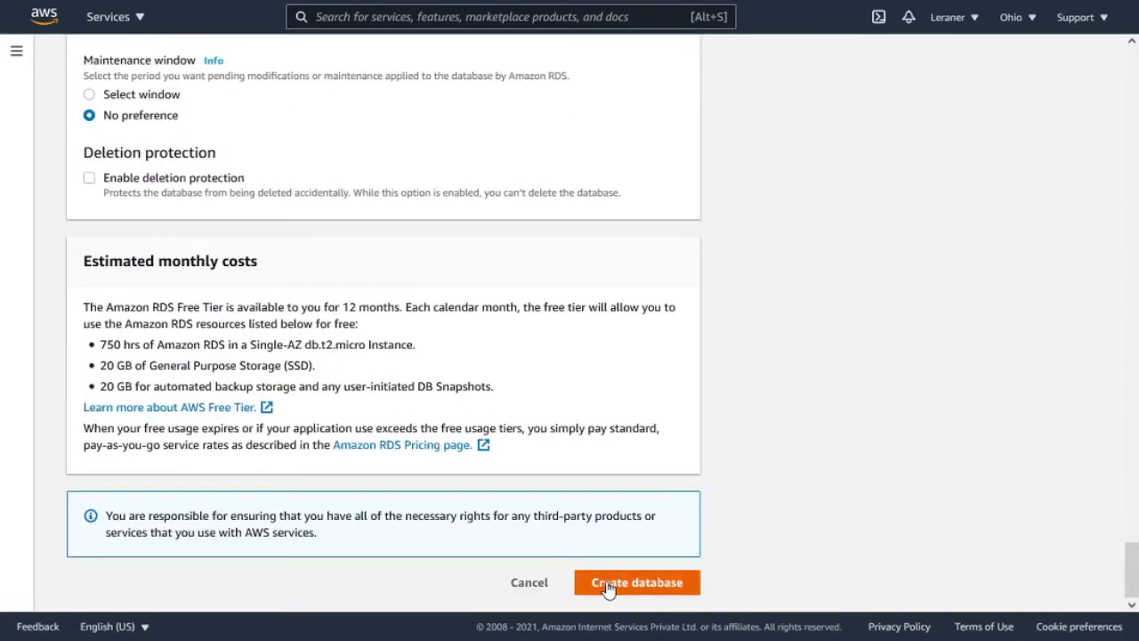
pyautogui.click(608, 584)
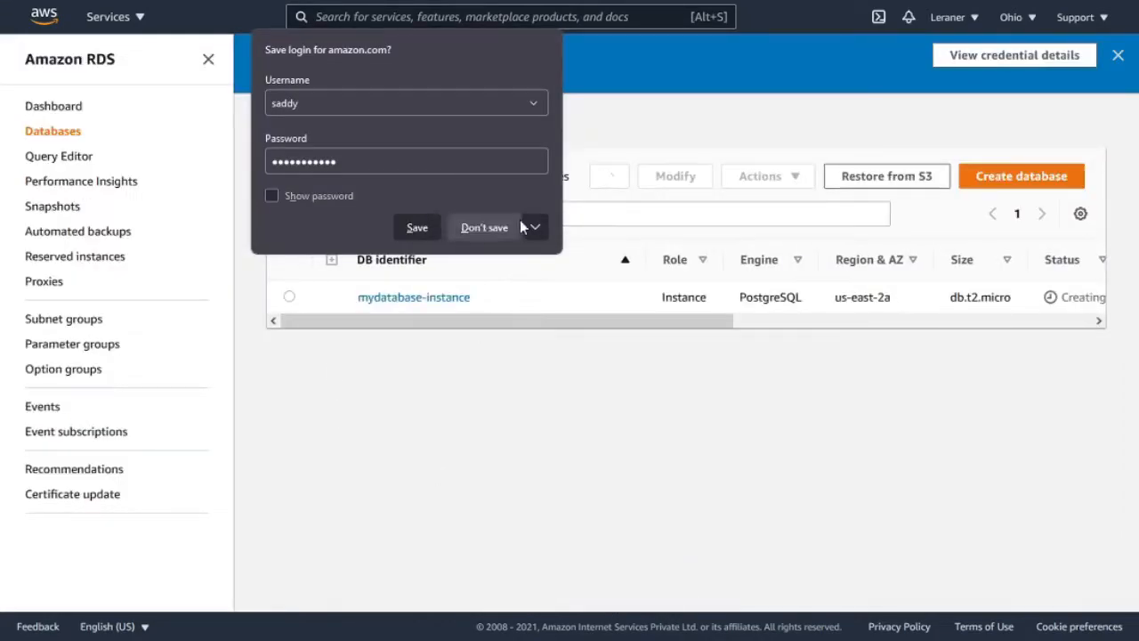
pyautogui.click(498, 228)
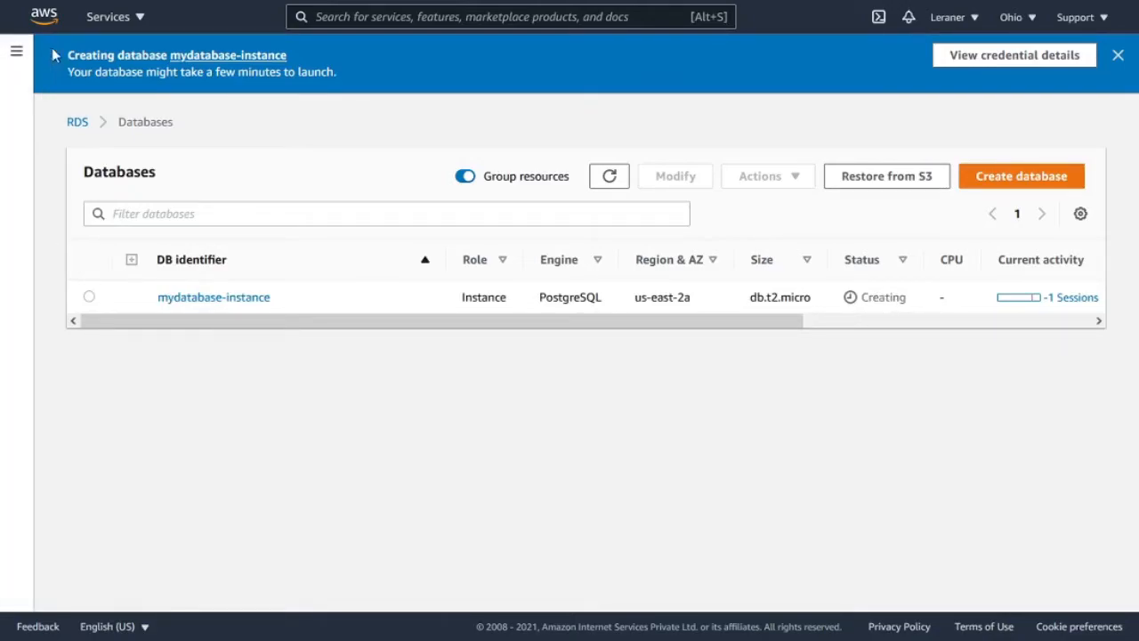
pyautogui.moveTo(71, 52); pyautogui.dragTo(157, 54)
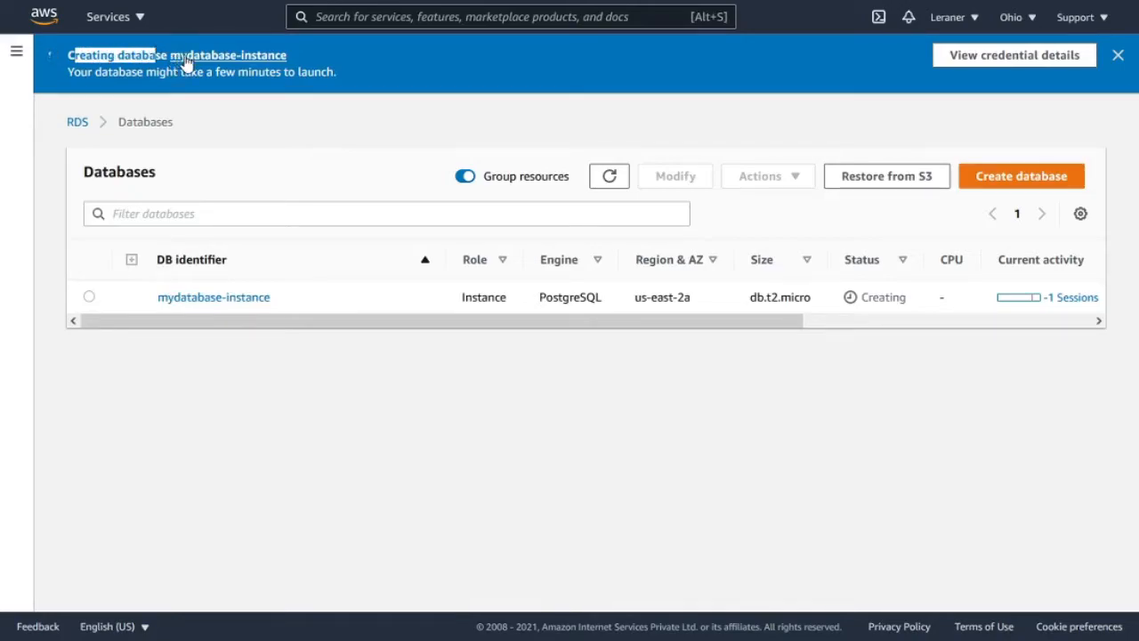
pyautogui.click(293, 71)
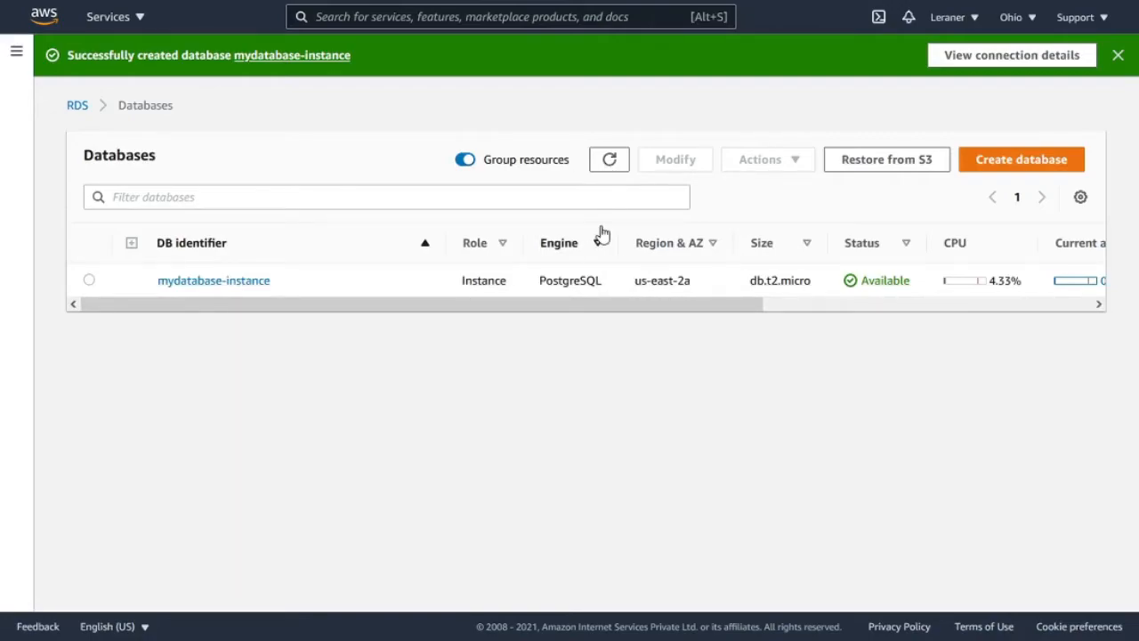
# - Search the web for pgadmin download in a new browser tab and open the pgAdmin 4 Windows downloads from the pgAdmin site
pyautogui.hotkey('ctrl', 't')
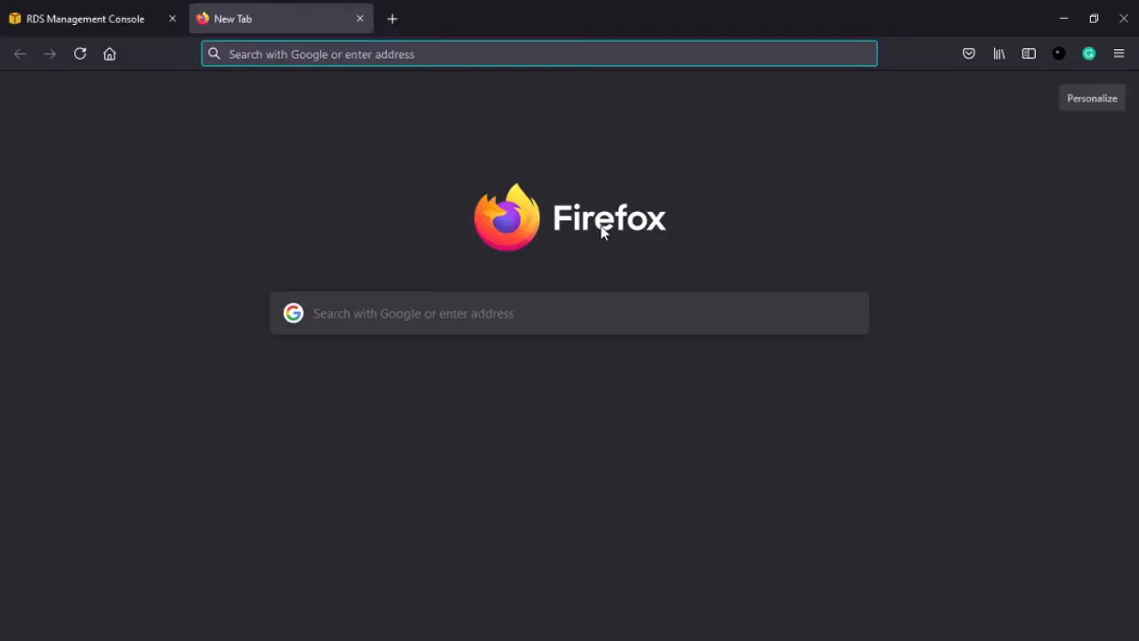
pyautogui.write('pgadmin download')
pyautogui.press('Return')
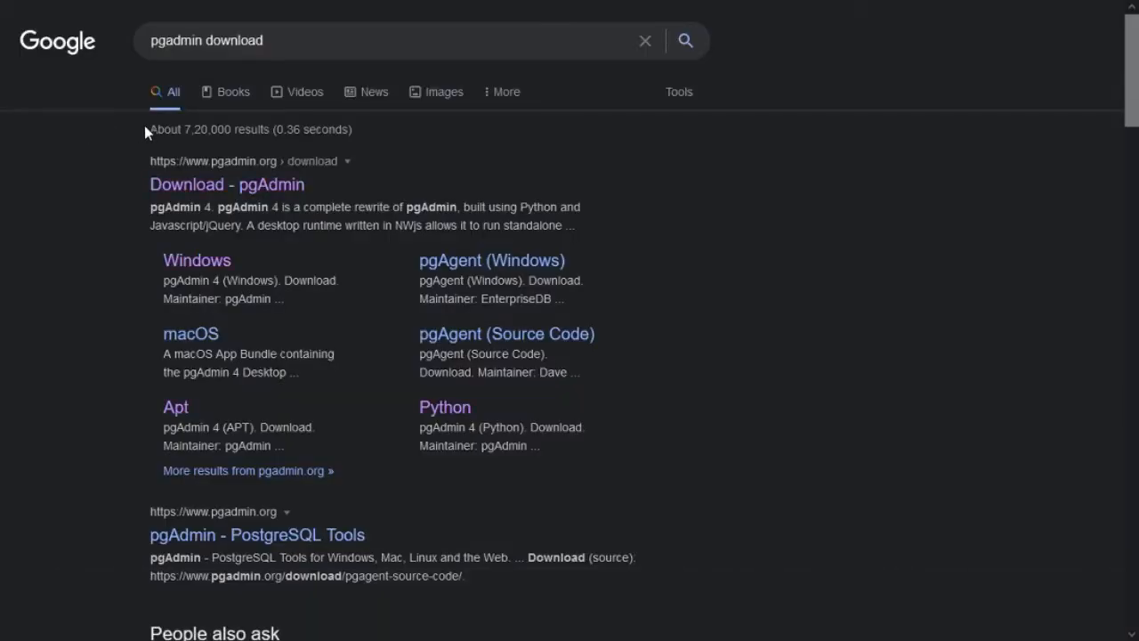
pyautogui.click(227, 184)
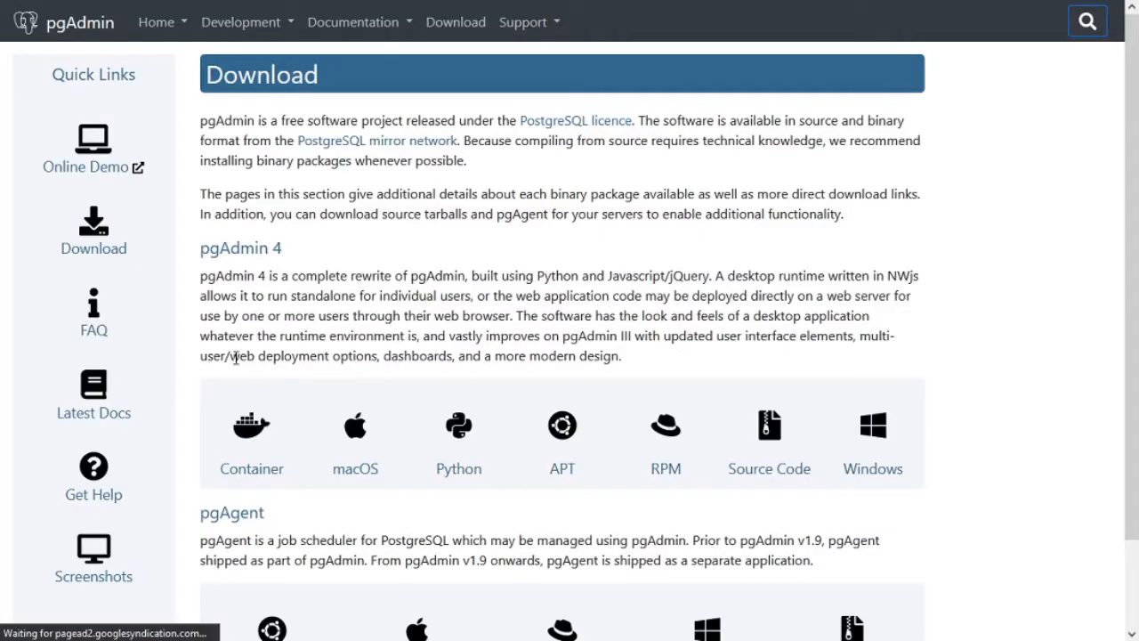
pyautogui.click(863, 477)
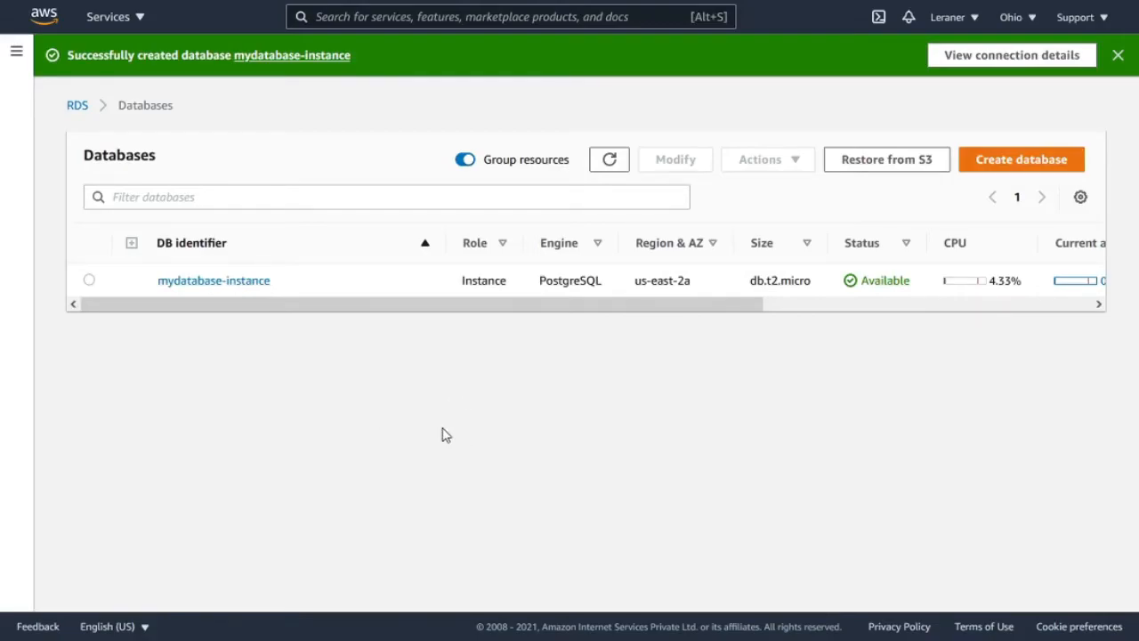
# - Launch the installed pgAdmin 4 app and maximize its browser window
pyautogui.press('super')
pyautogui.write('pgadmin')
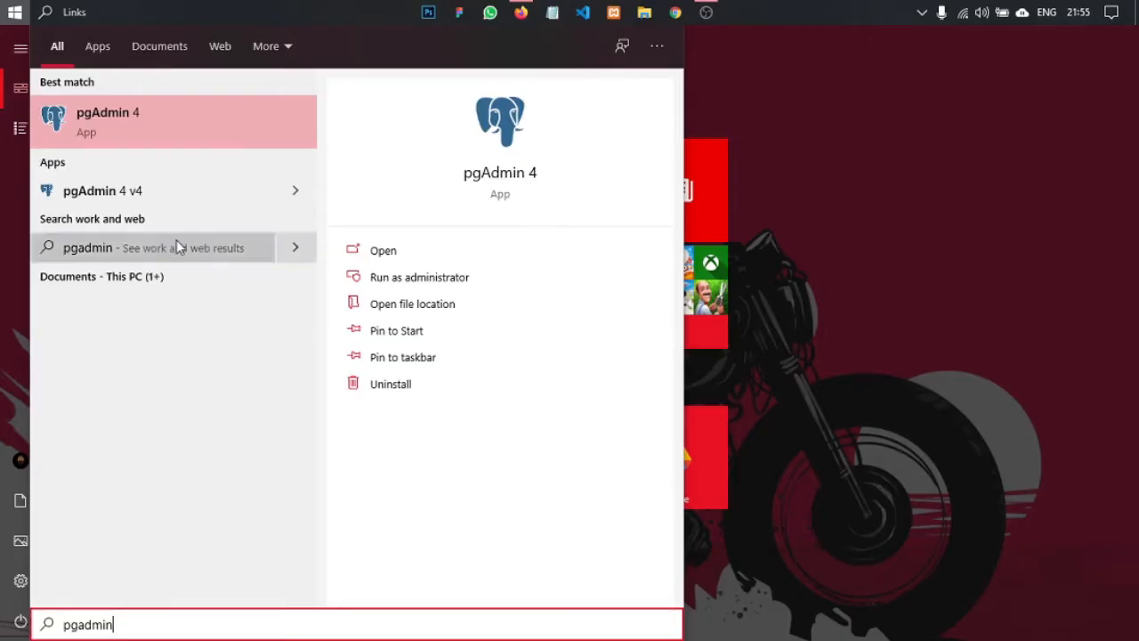
pyautogui.click(178, 120)
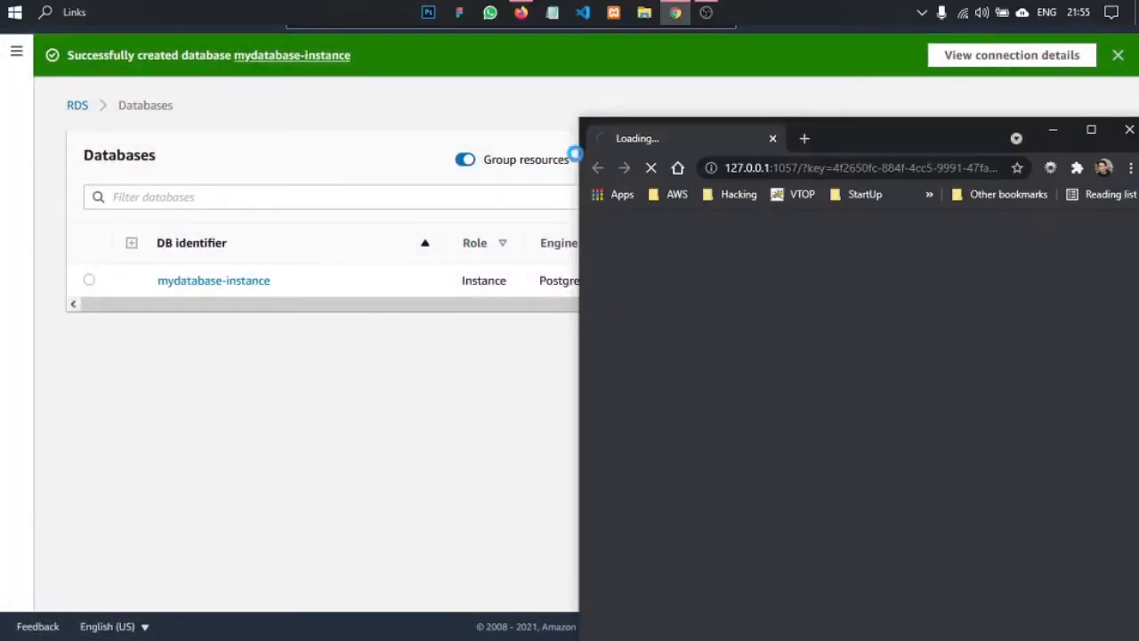
pyautogui.click(1078, 130)
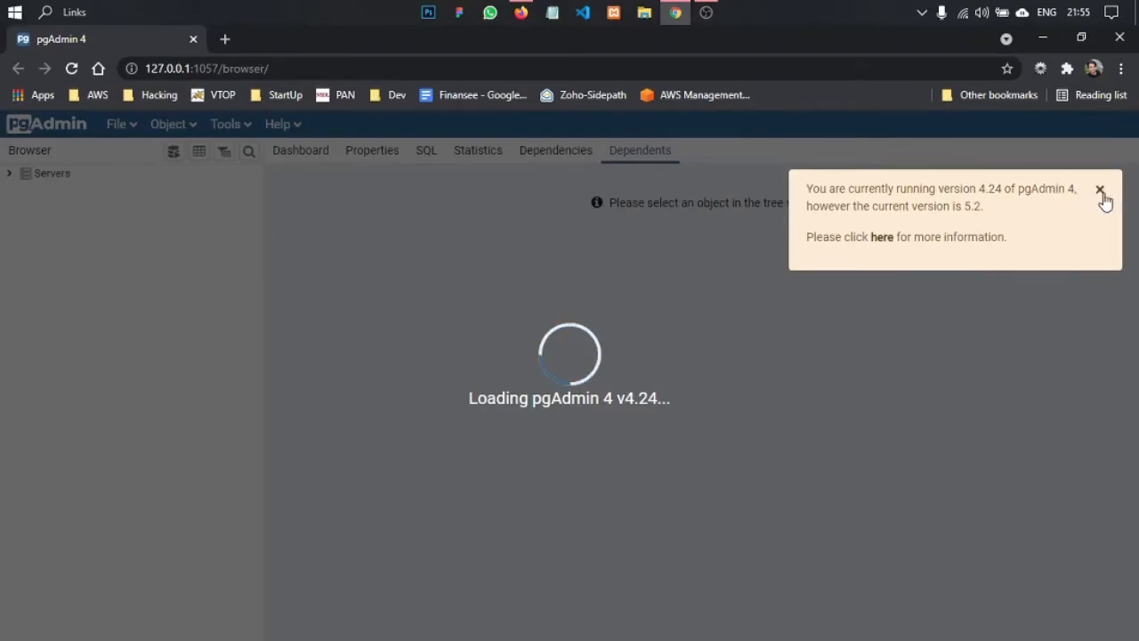
pyautogui.click(1101, 193)
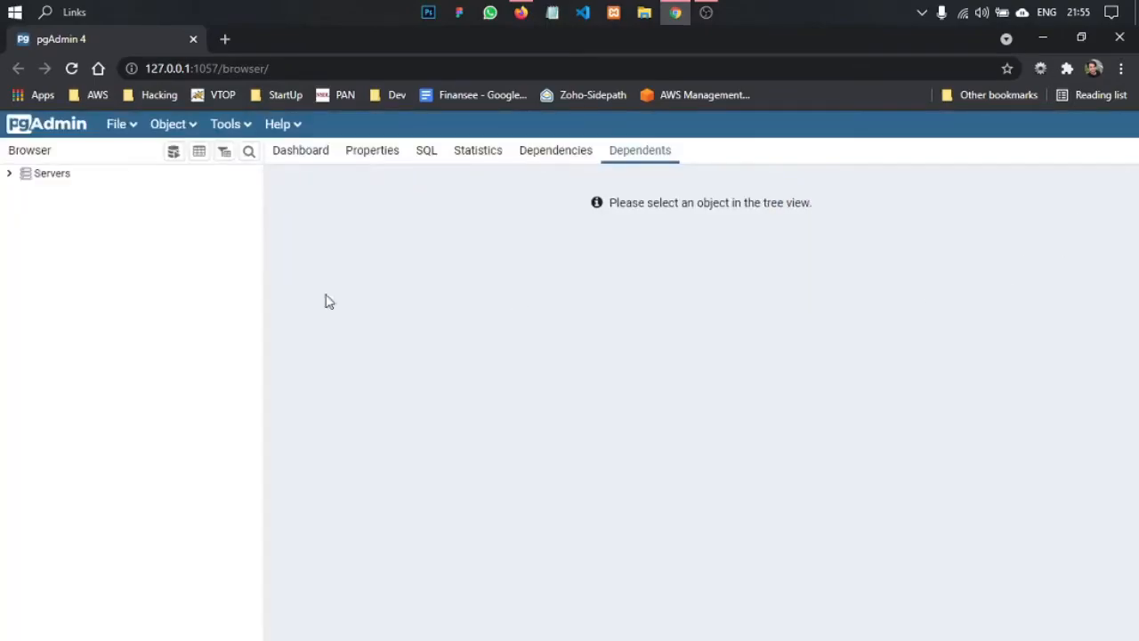
# - Start registering a new server in the Servers group and name it RDS-database
pyautogui.click(9, 174)
pyautogui.click(9, 174)
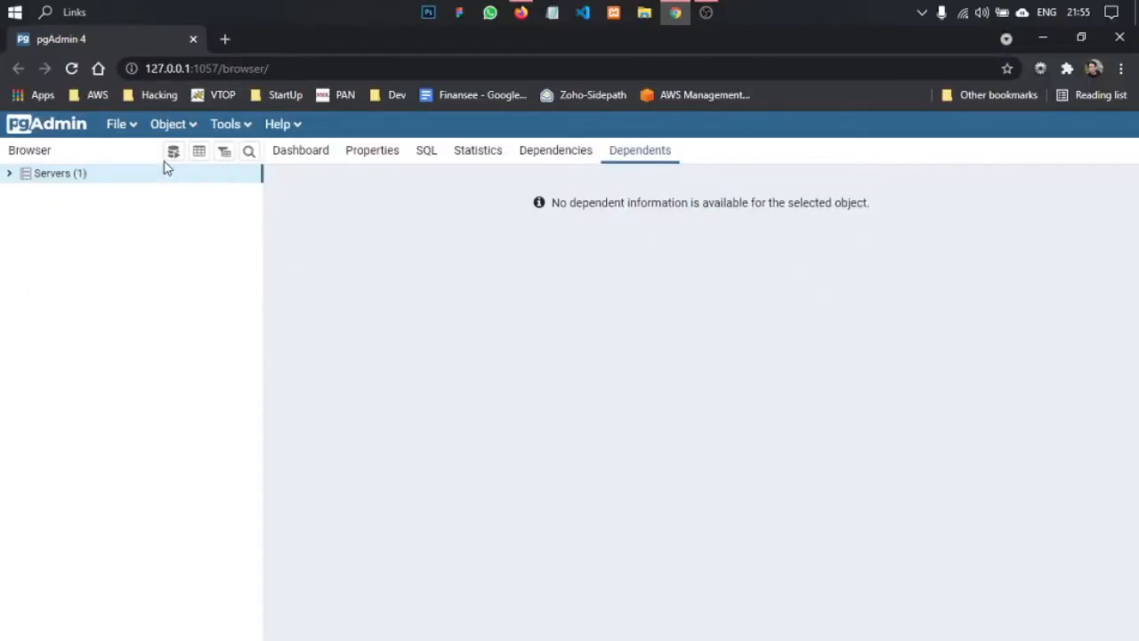
pyautogui.click(172, 125)
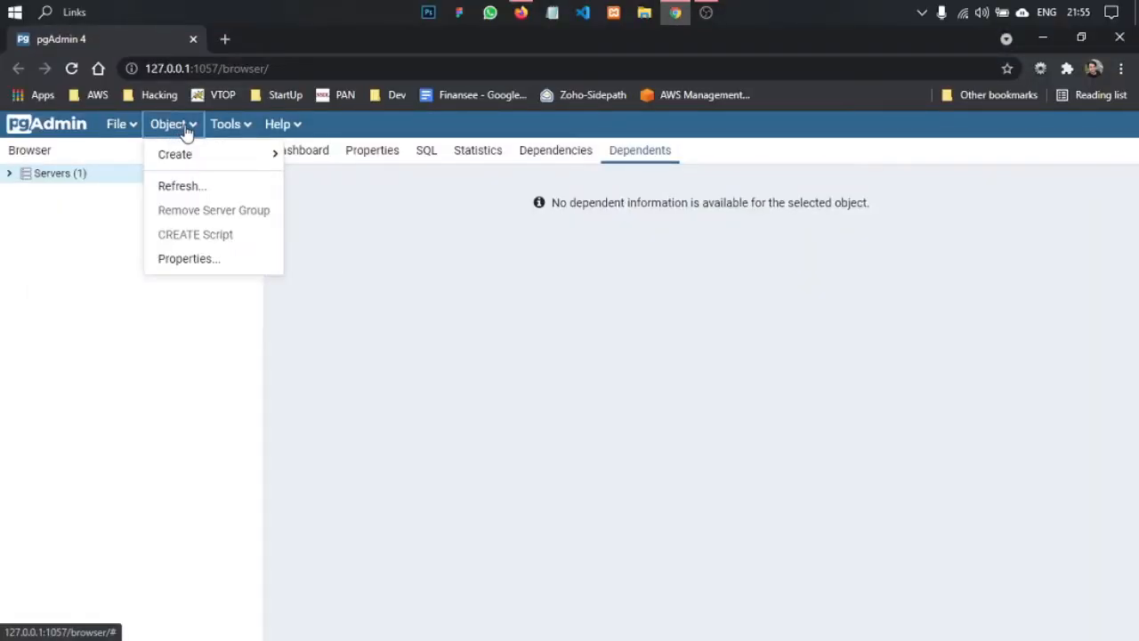
pyautogui.moveTo(186, 158)
pyautogui.click(320, 185)
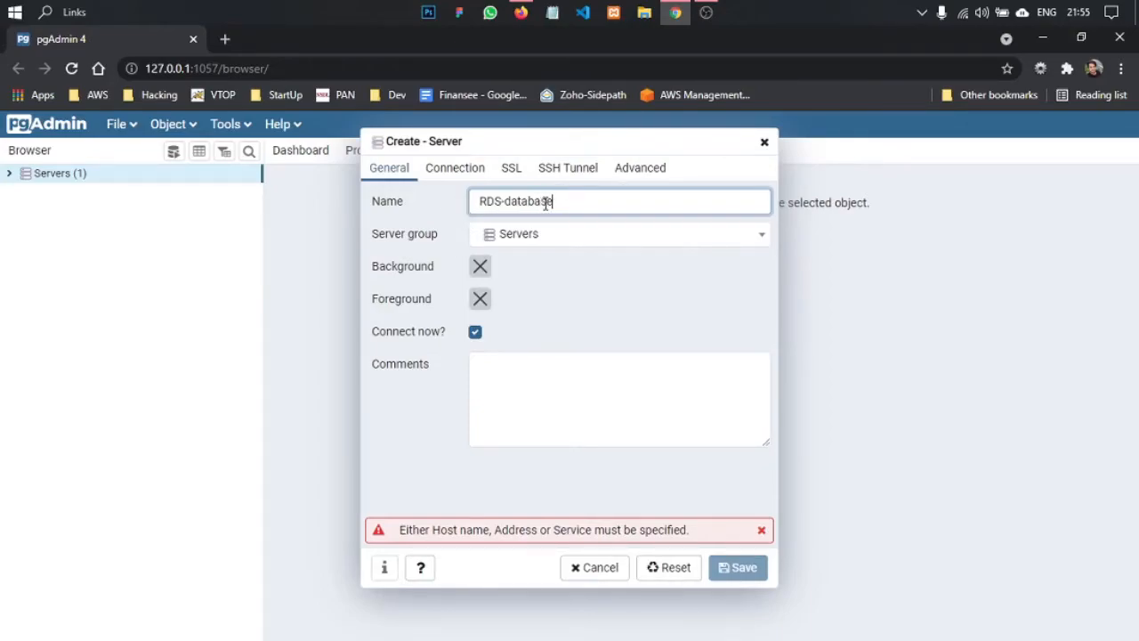
pyautogui.click(456, 173)
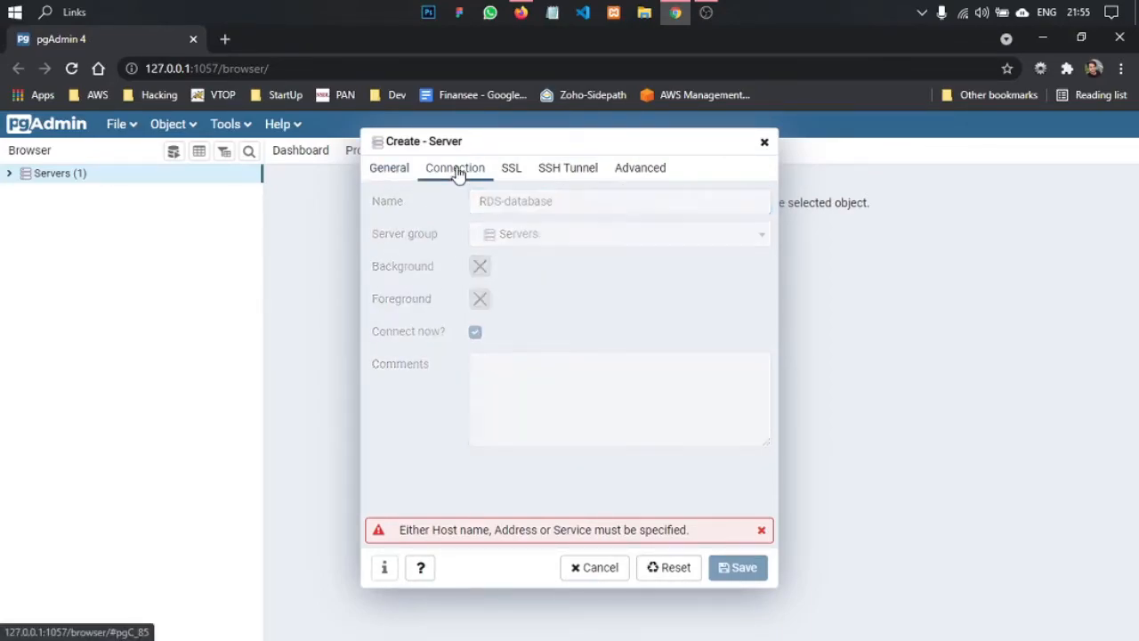
pyautogui.click(392, 173)
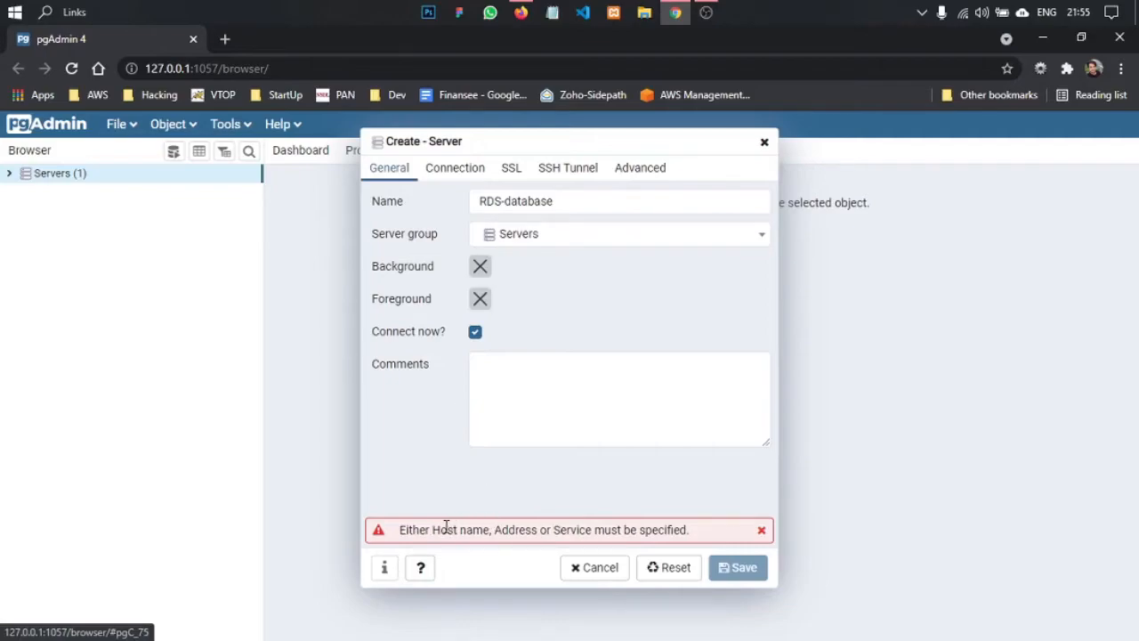
pyautogui.moveTo(405, 530); pyautogui.dragTo(656, 529)
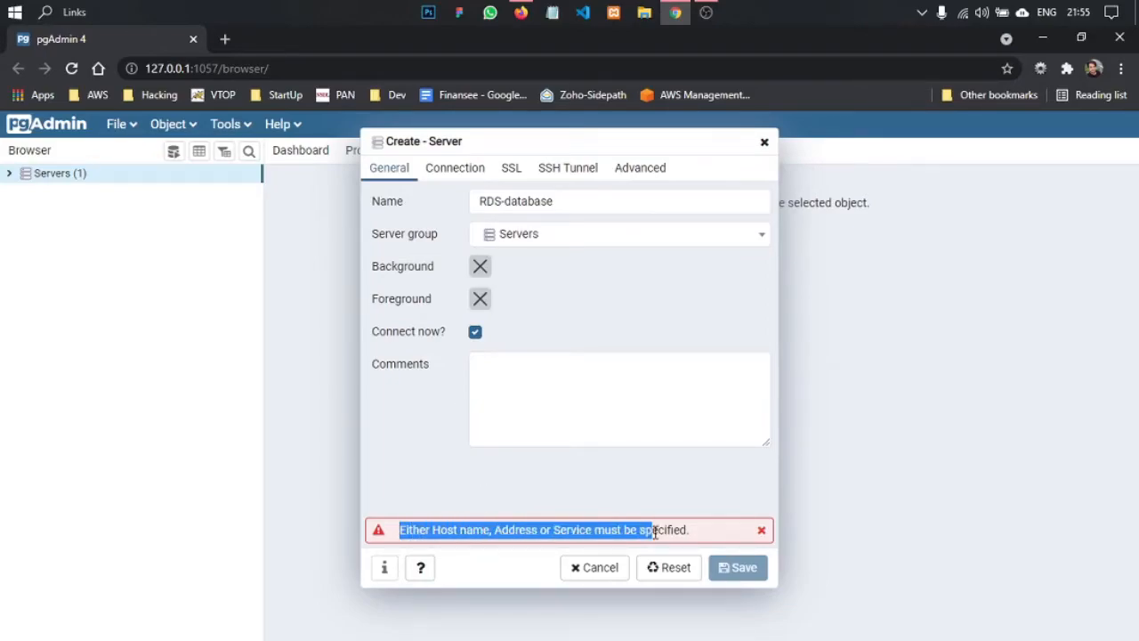
pyautogui.click(655, 529)
# - Set the new server's host name/address to the mydatabase-instance endpoint copied from the AWS connection details
pyautogui.click(457, 171)
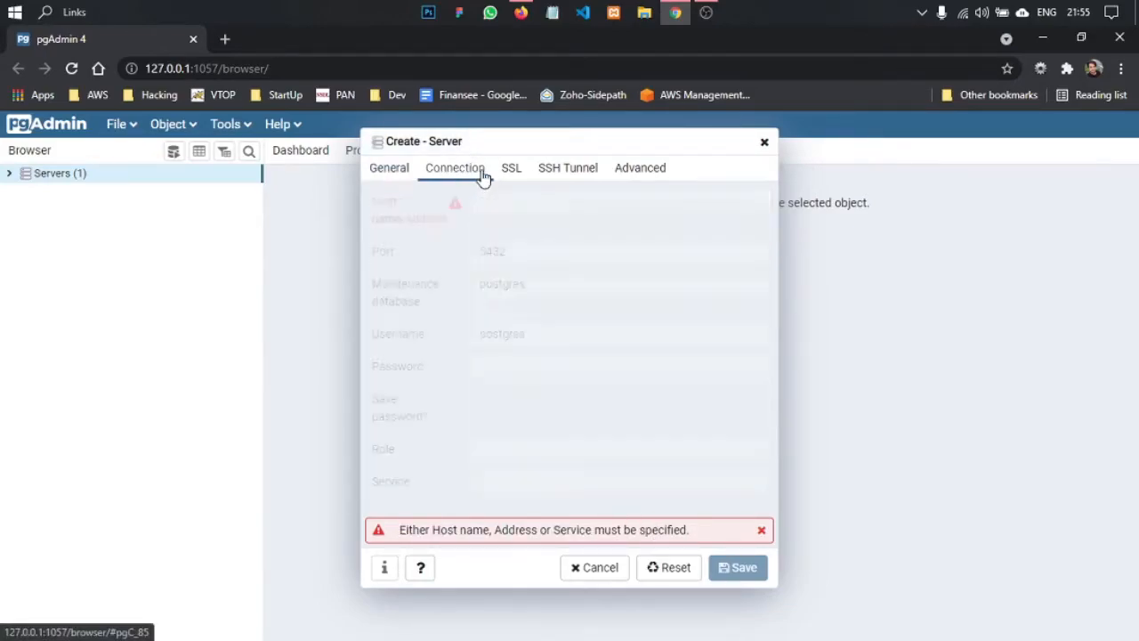
pyautogui.click(497, 200)
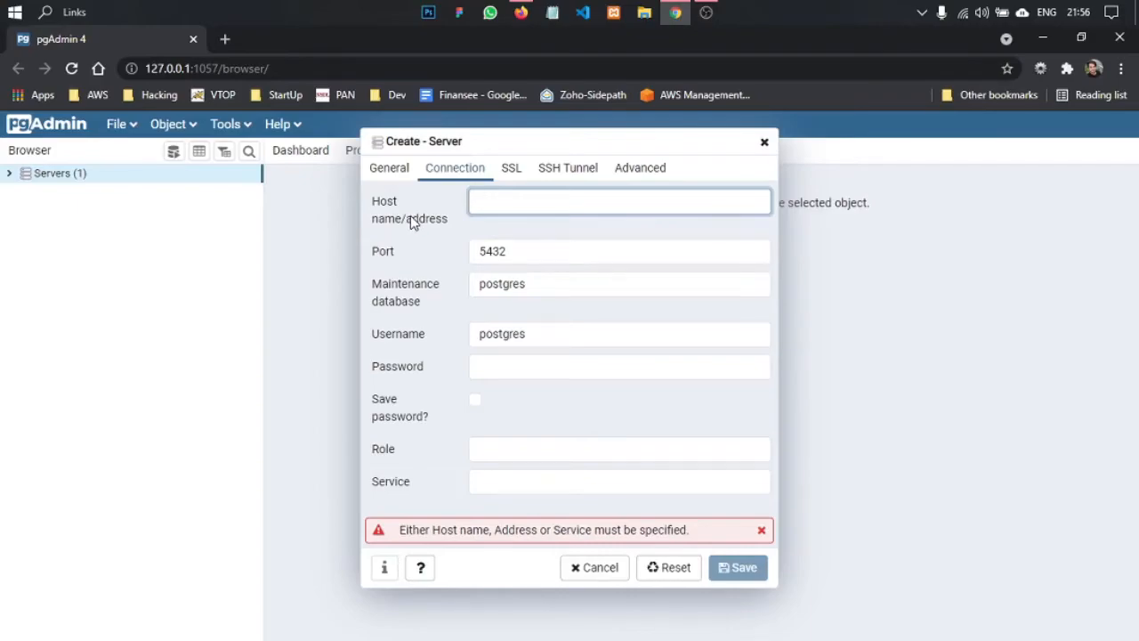
pyautogui.hotkey('alt', 'Tab')
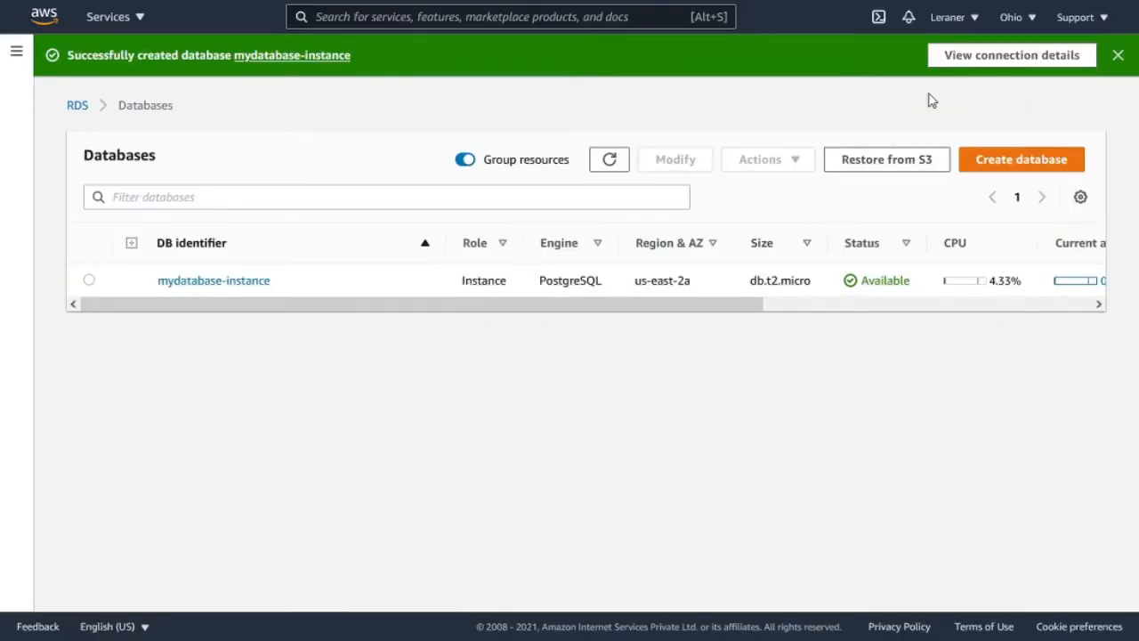
pyautogui.click(1035, 61)
pyautogui.moveTo(337, 419); pyautogui.dragTo(588, 439)
pyautogui.click(396, 447)
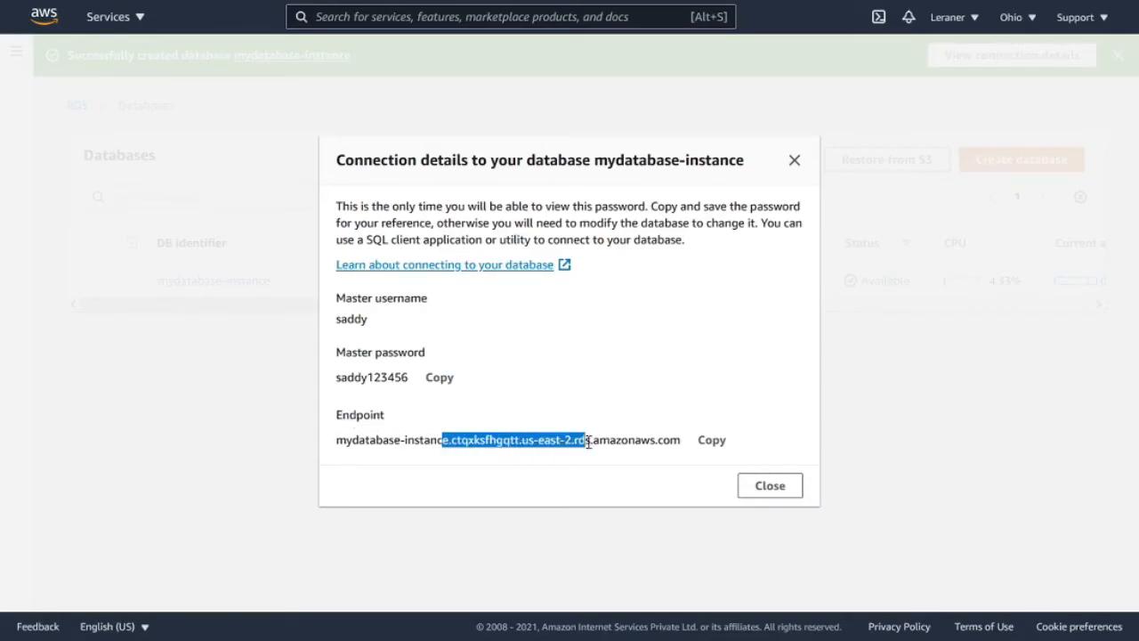
pyautogui.click(712, 440)
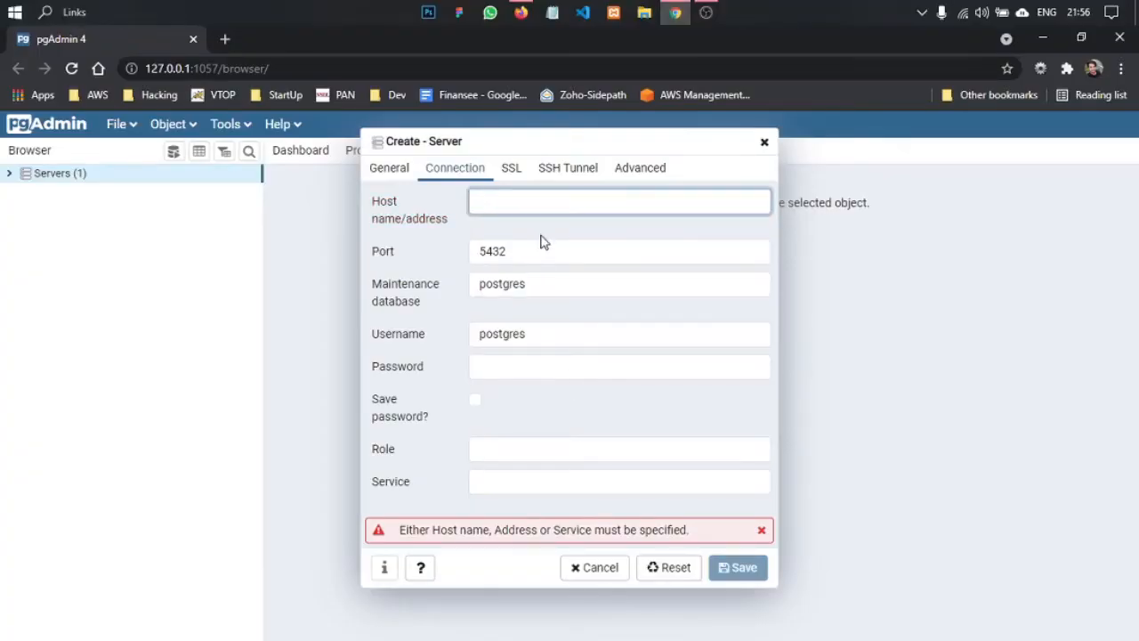
pyautogui.hotkey('ctrl', 'v')
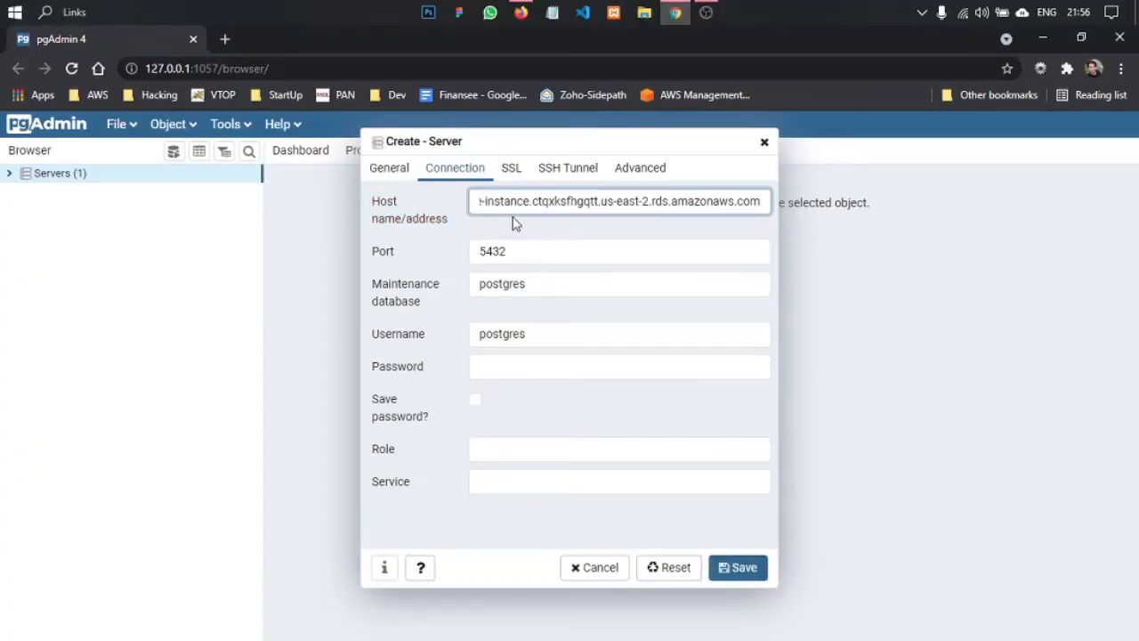
# - Compare the port in mydatabase-instance's AWS connectivity details with the port in the pgAdmin server connection settings
pyautogui.press('Tab')
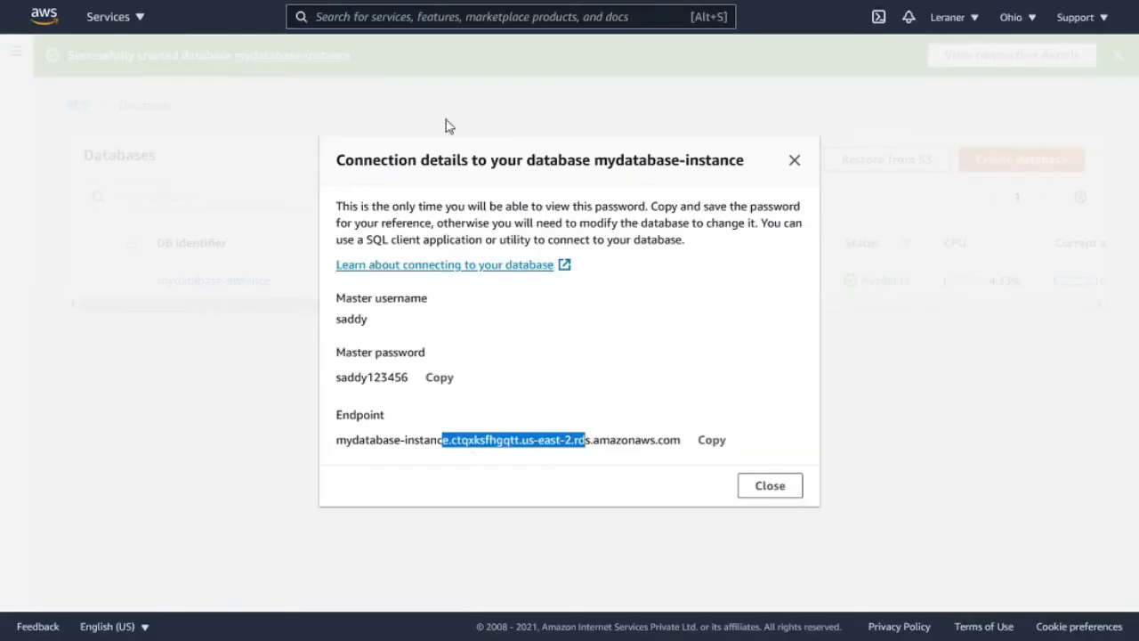
pyautogui.click(794, 161)
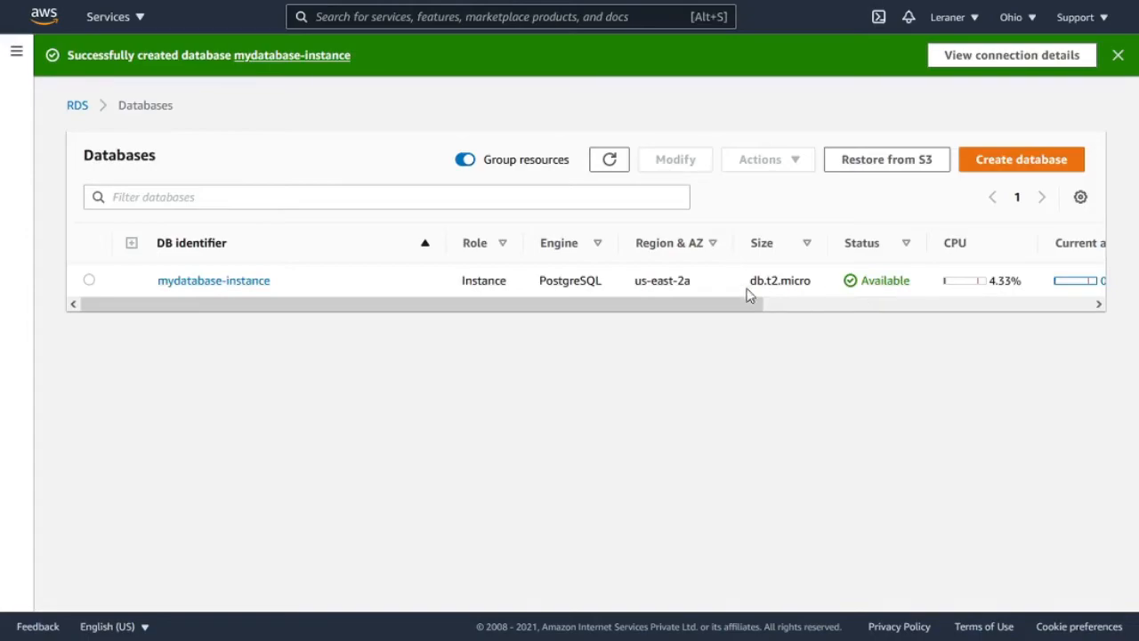
pyautogui.click(225, 281)
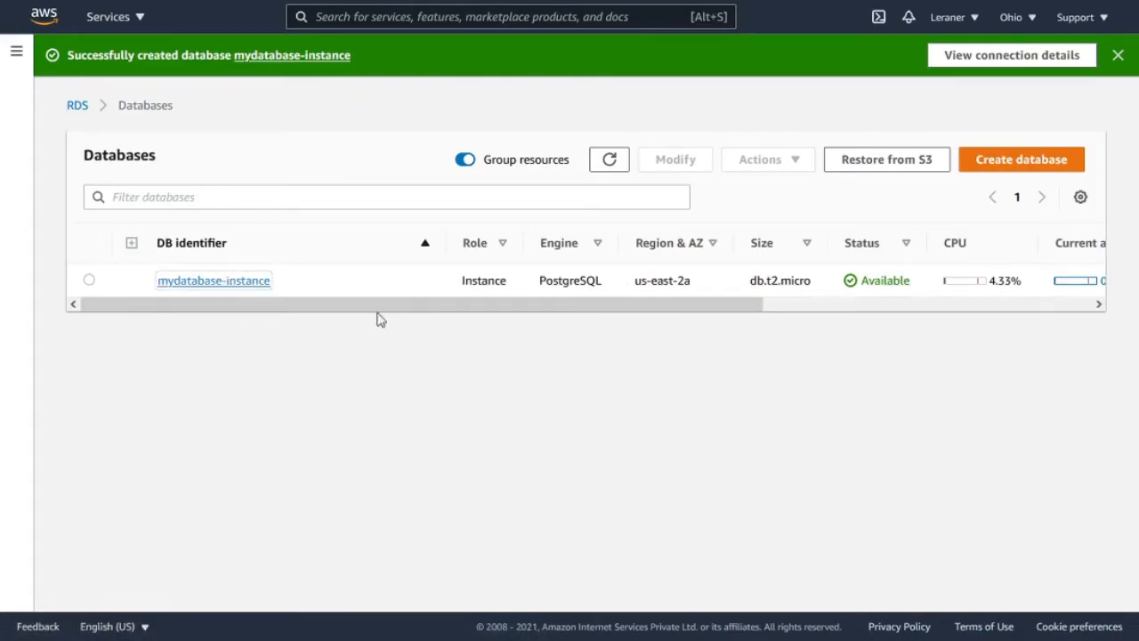
pyautogui.scroll(-5, 417, 338)
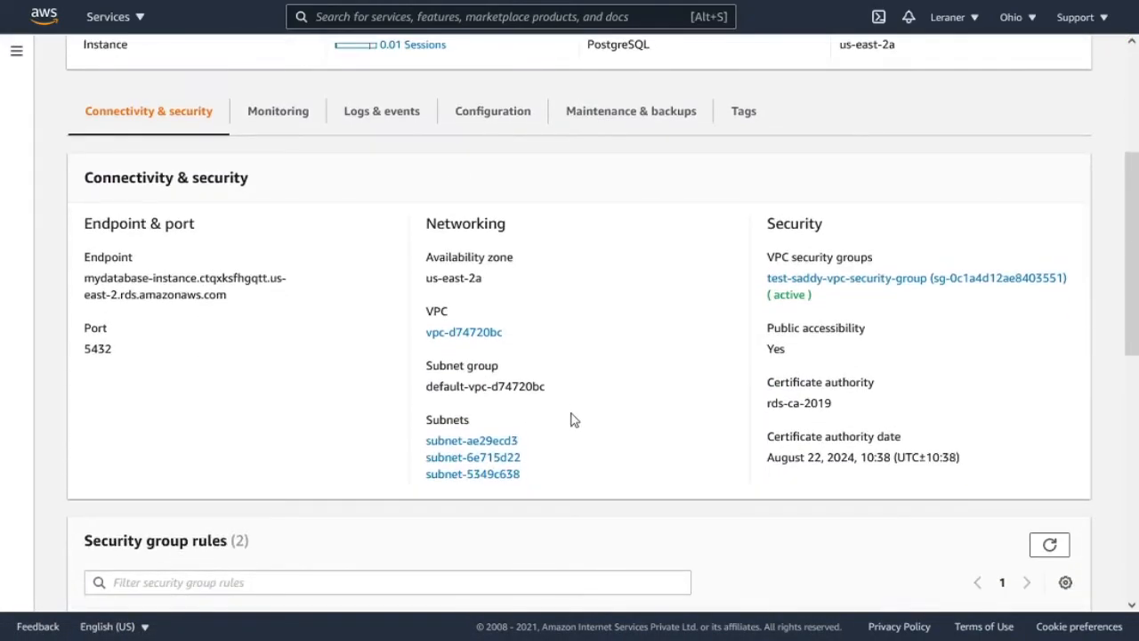
pyautogui.scroll(-5, 441, 413)
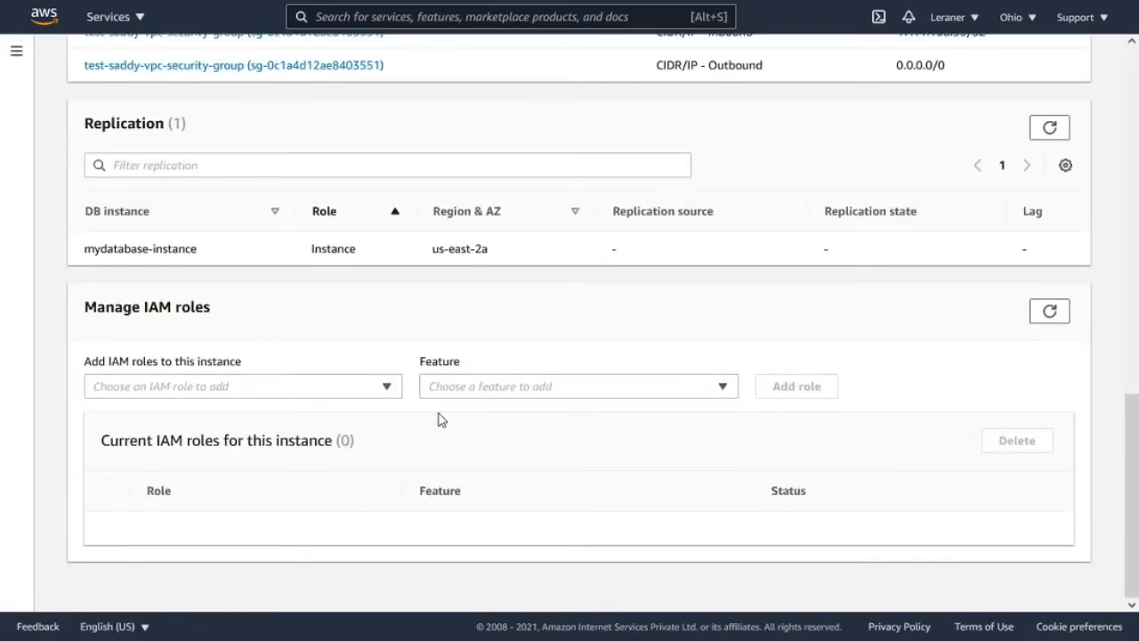
pyautogui.scroll(10, 439, 418)
pyautogui.doubleClick(98, 435)
pyautogui.click(189, 426)
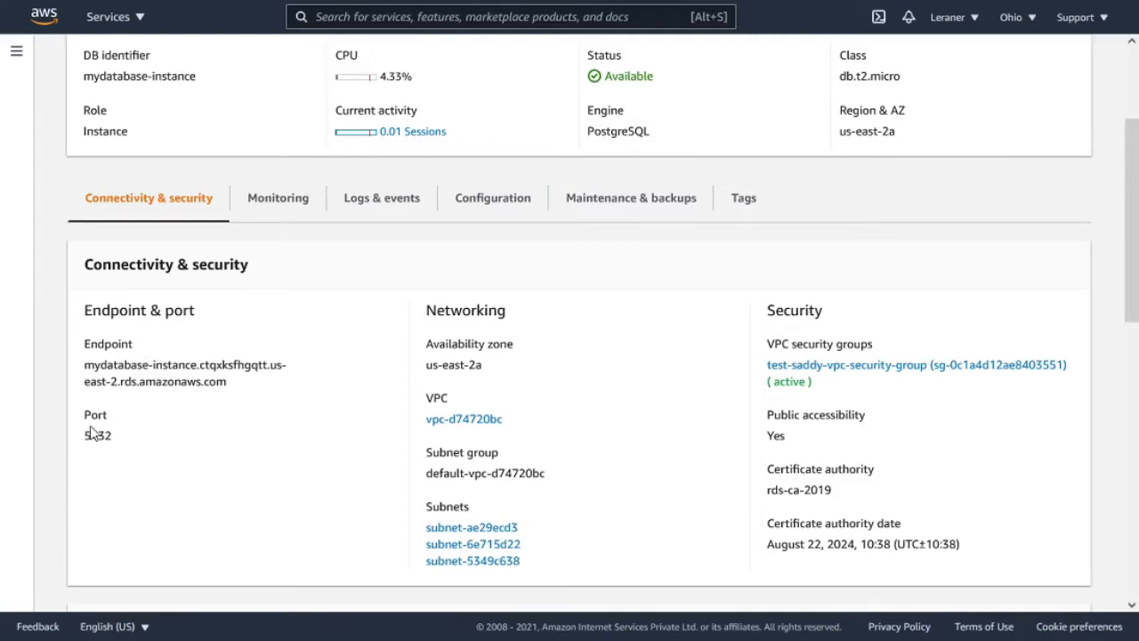
pyautogui.hotkey('alt', 'Tab')
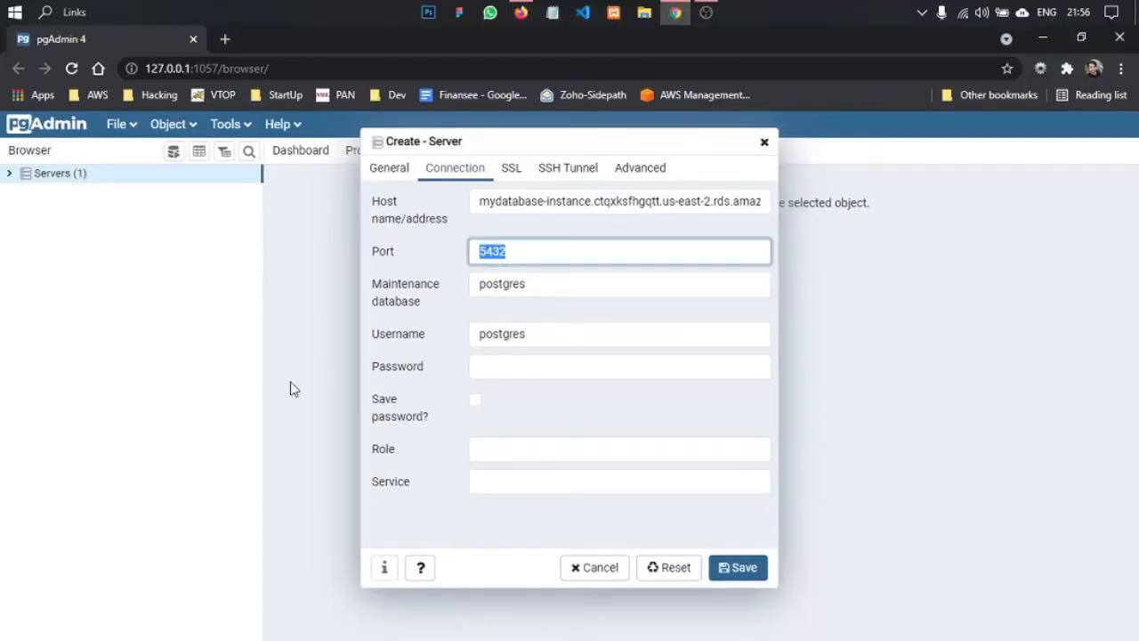
pyautogui.click(539, 250)
# - Copy the DB name first_test_db from the instance's AWS configuration and enter it as the server's maintenance database in pgAdmin
pyautogui.hotkey('alt', 'Tab')
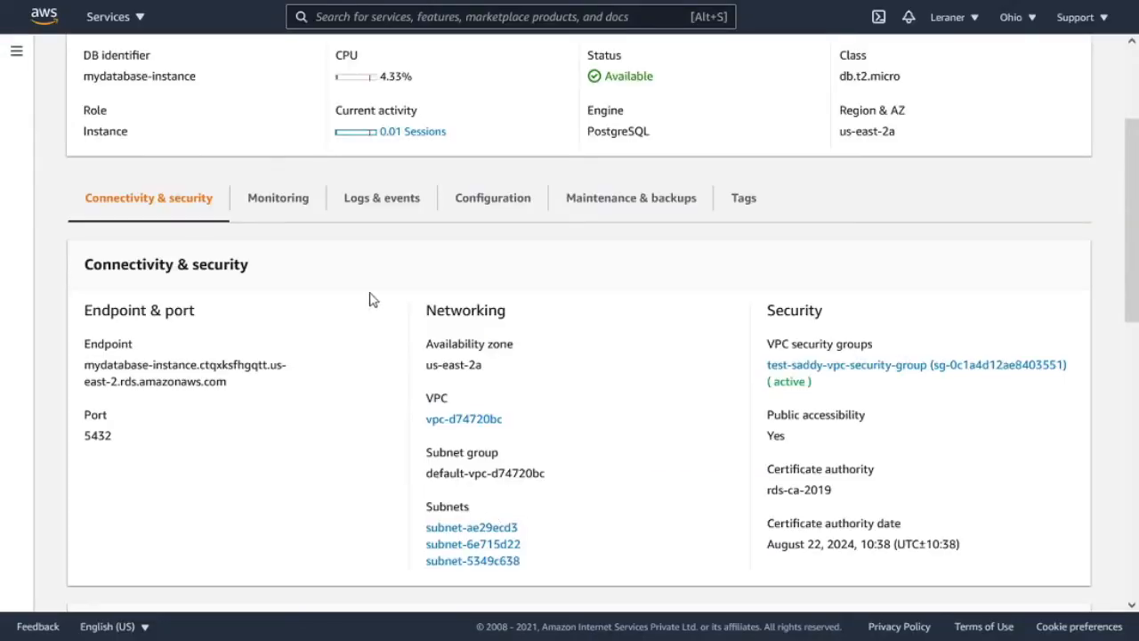
pyautogui.click(522, 205)
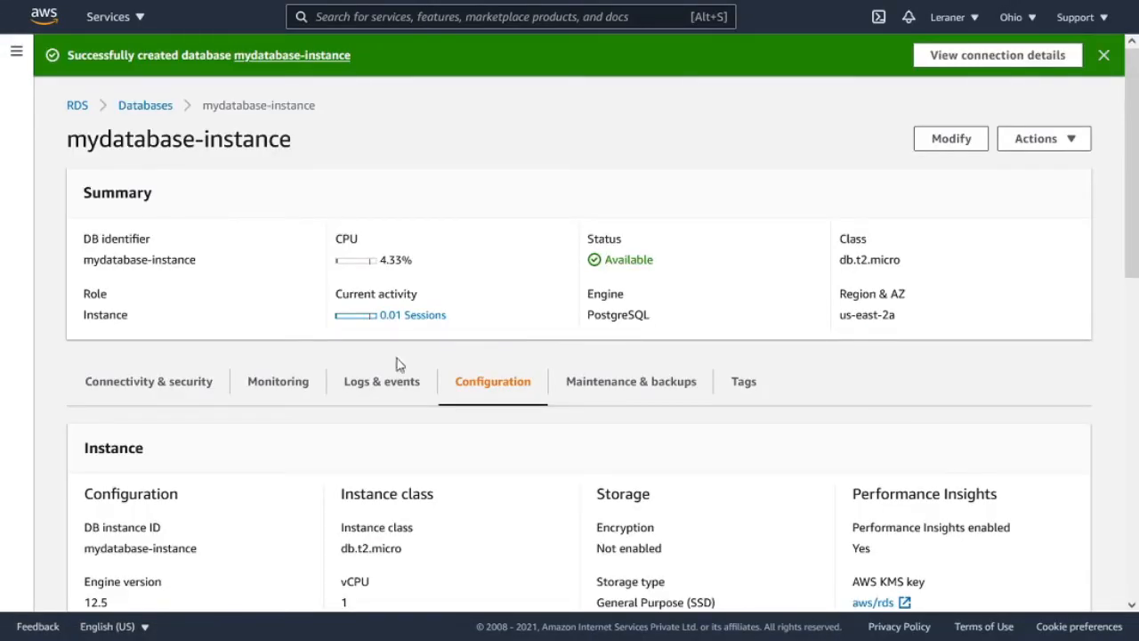
pyautogui.scroll(-2, 437, 355)
pyautogui.scroll(-1, 155, 401)
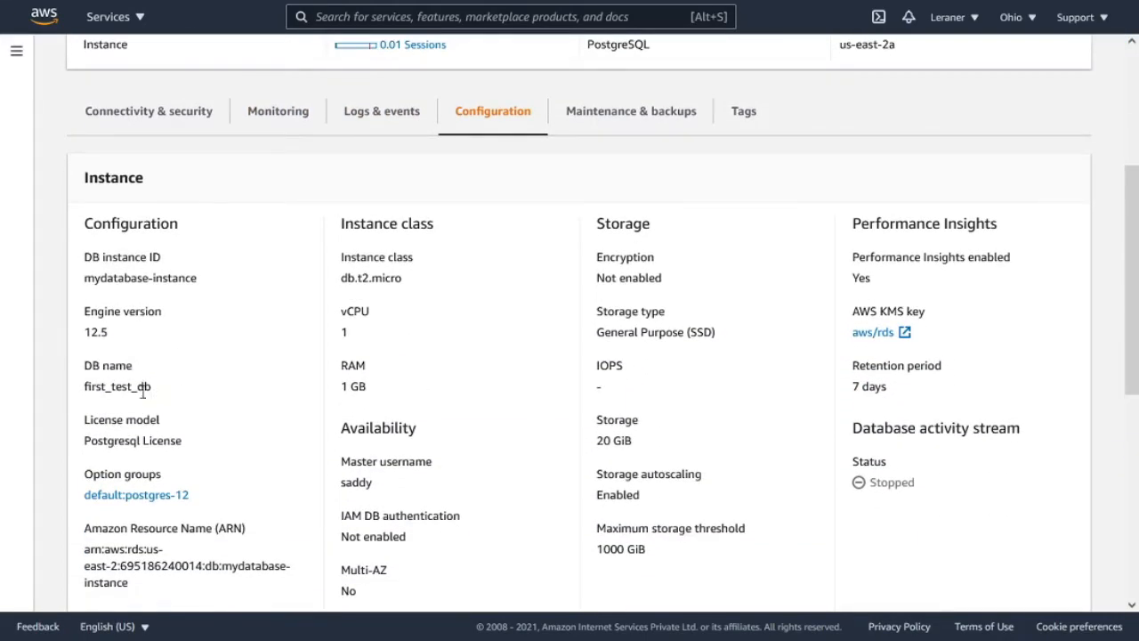
pyautogui.moveTo(150, 398); pyautogui.dragTo(79, 400)
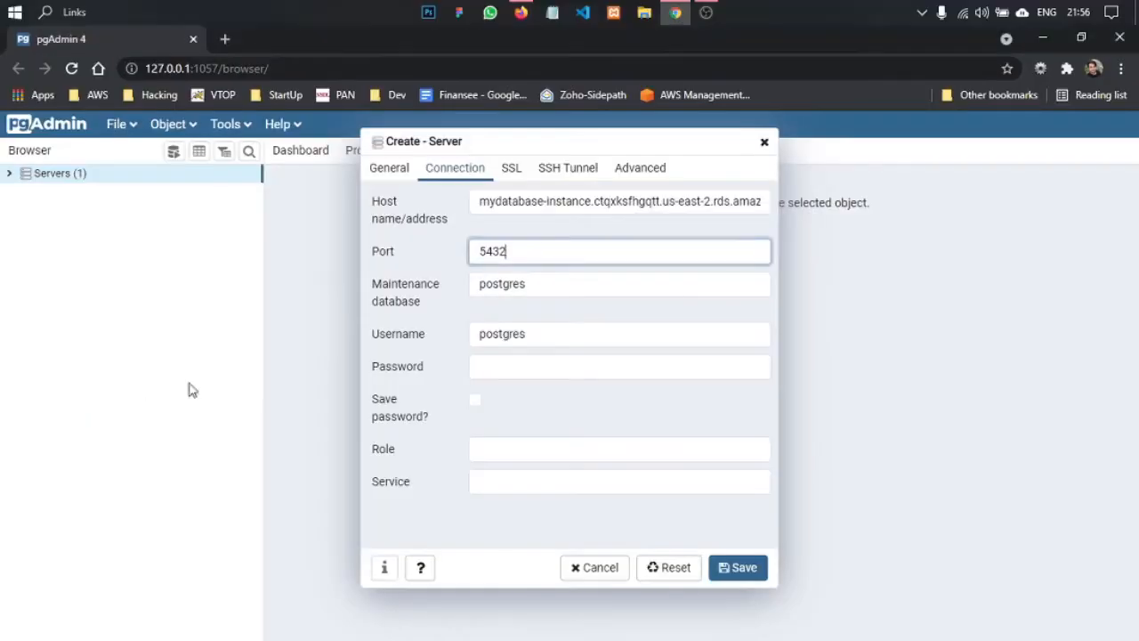
pyautogui.moveTo(552, 284); pyautogui.dragTo(470, 285)
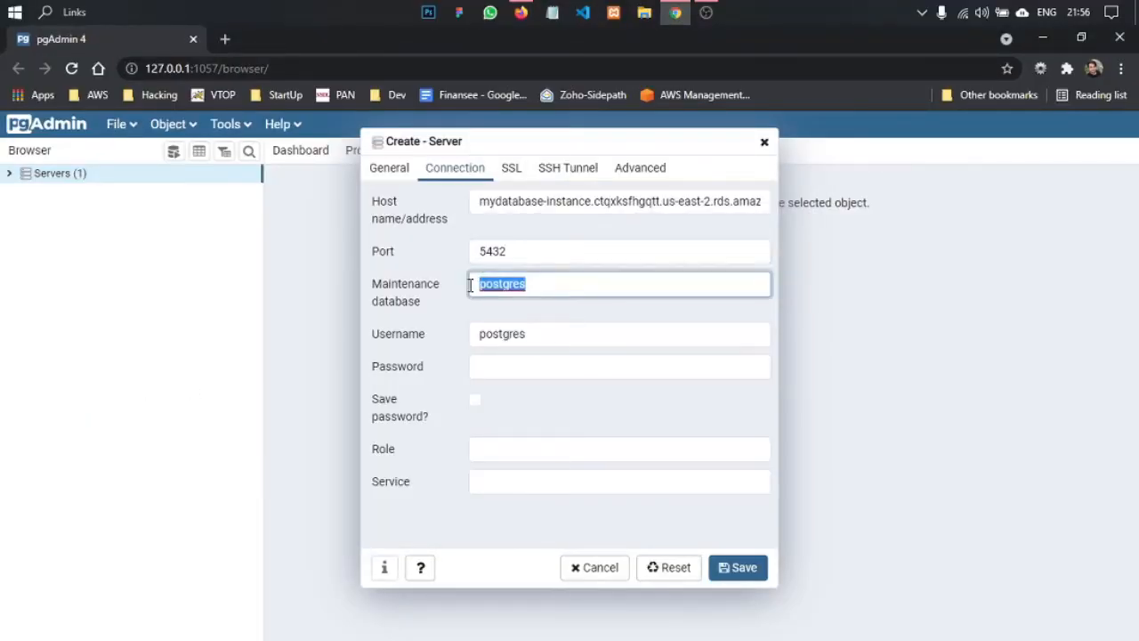
pyautogui.hotkey('ctrl', 'v')
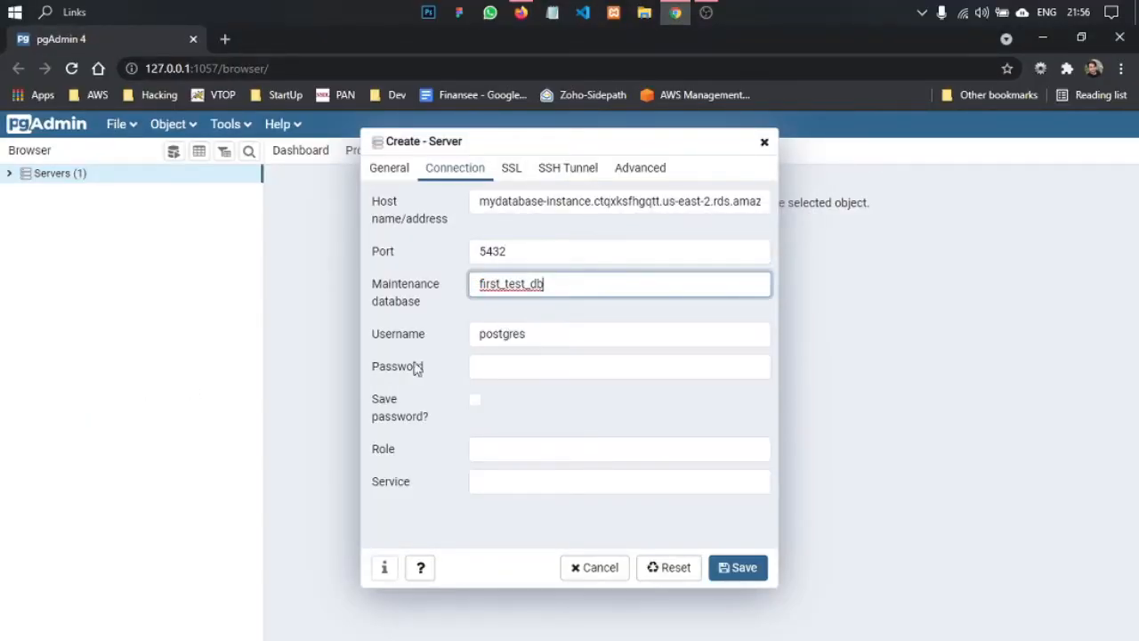
# - Undo the maintenance database name change
pyautogui.click(450, 344)
pyautogui.click(398, 338)
pyautogui.moveTo(560, 292); pyautogui.dragTo(422, 293)
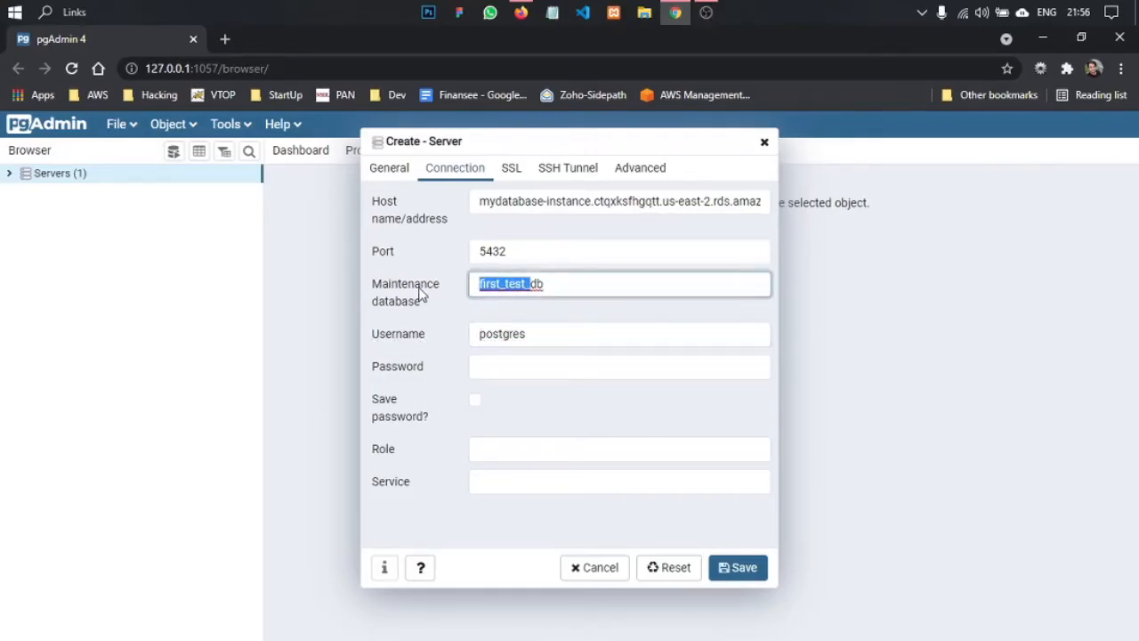
pyautogui.click(503, 285)
pyautogui.moveTo(555, 284); pyautogui.dragTo(436, 290)
pyautogui.hotkey('ctrl', 'z')
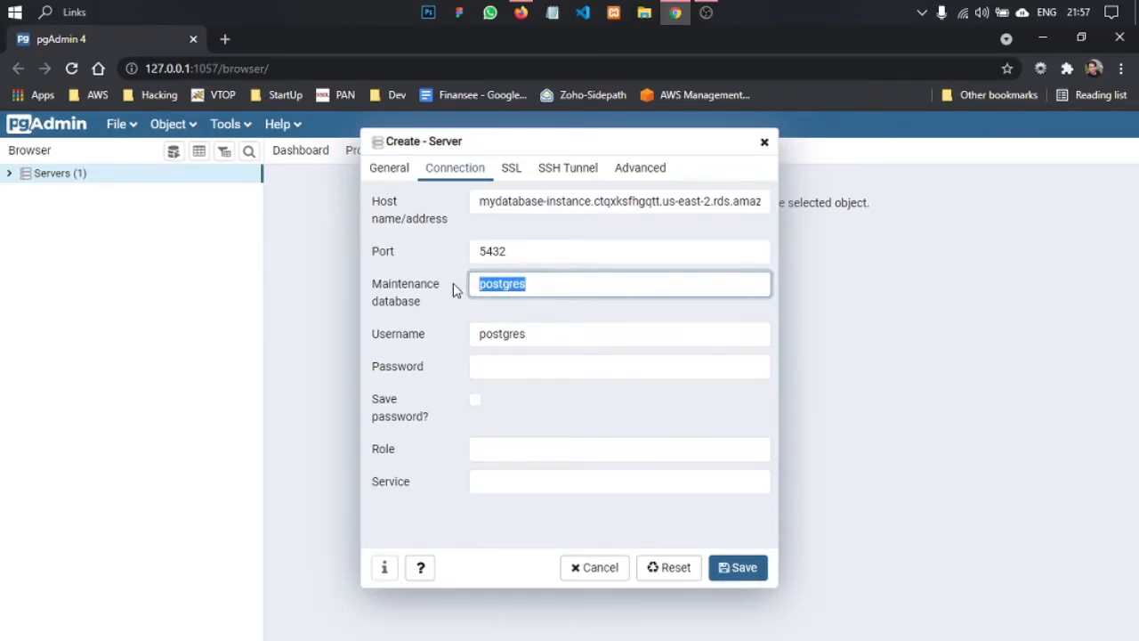
# - Replace the server's username with the master username copied from the AWS connection details
pyautogui.click(458, 336)
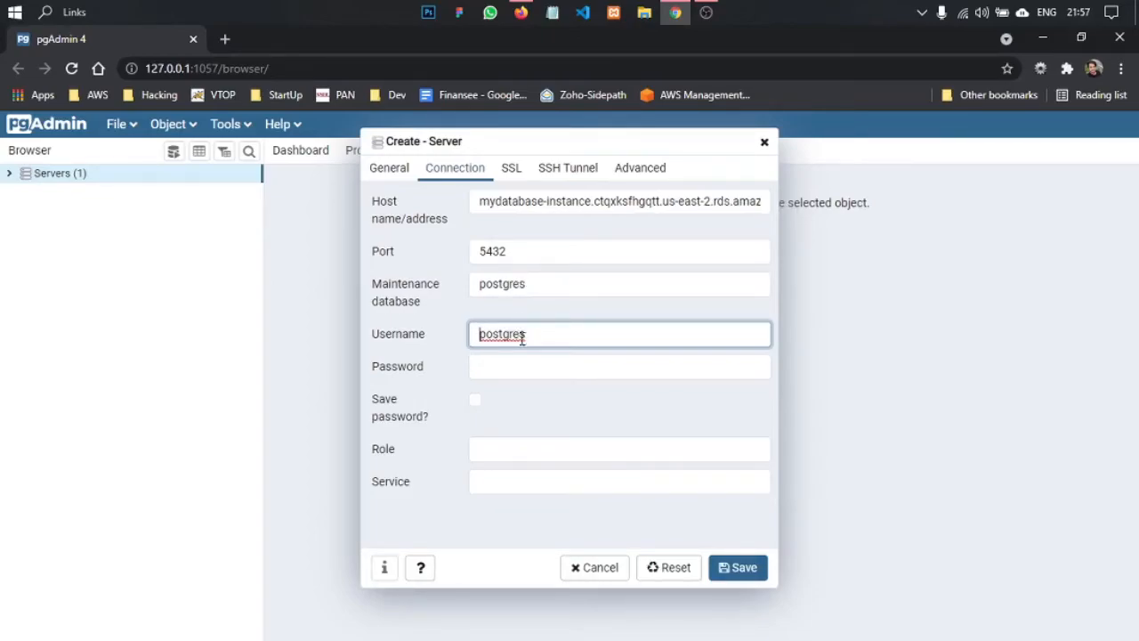
pyautogui.click(414, 366)
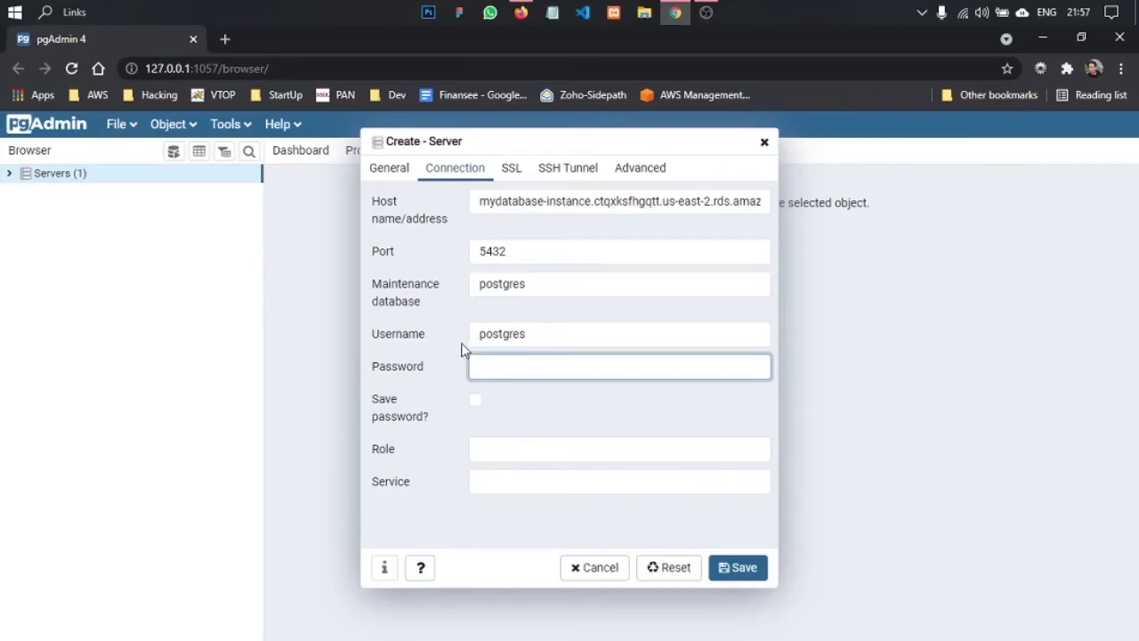
pyautogui.moveTo(547, 335); pyautogui.dragTo(457, 341)
pyautogui.hotkey('alt', 'Tab')
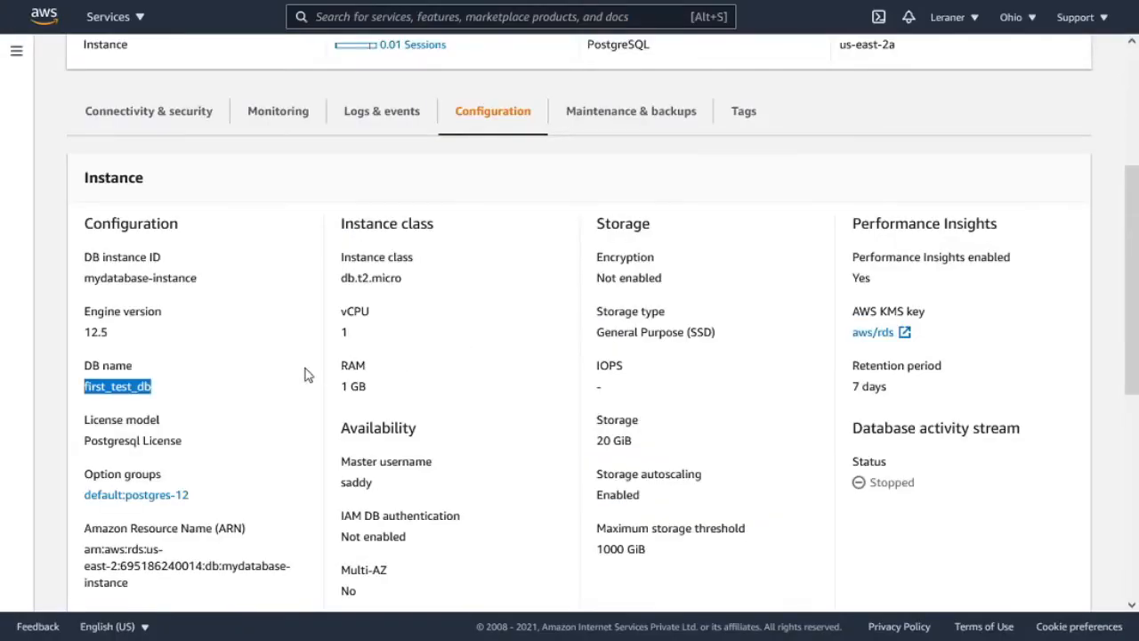
pyautogui.scroll(4, 681, 288)
pyautogui.click(989, 60)
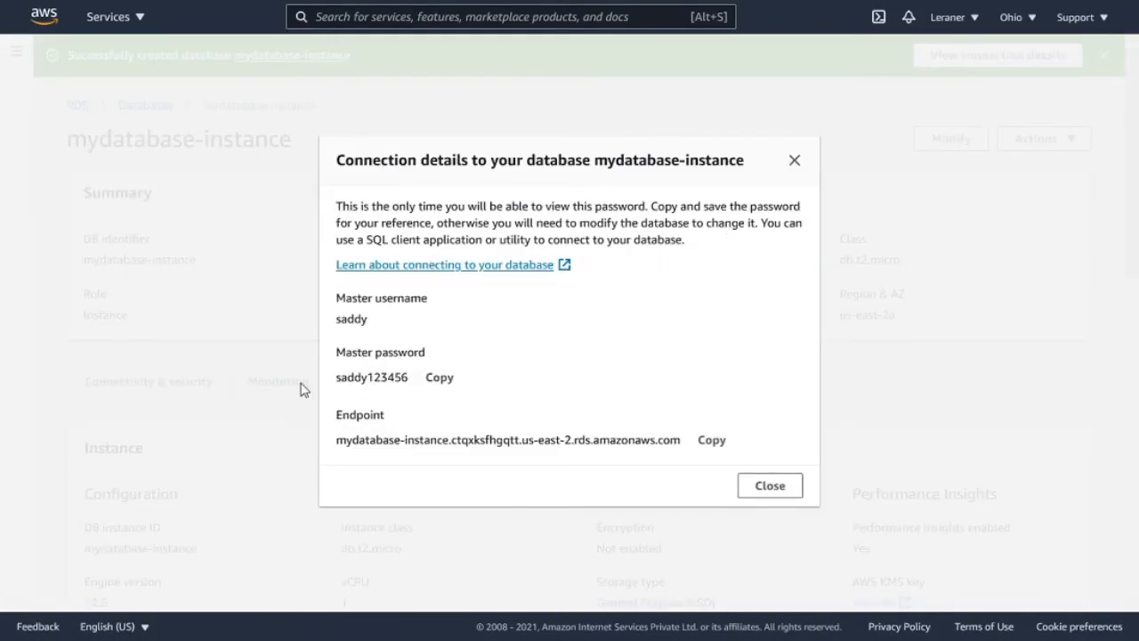
pyautogui.doubleClick(362, 320)
pyautogui.hotkey('ctrl', 'c')
pyautogui.hotkey('alt', 'Tab')
pyautogui.hotkey('ctrl', 'v')
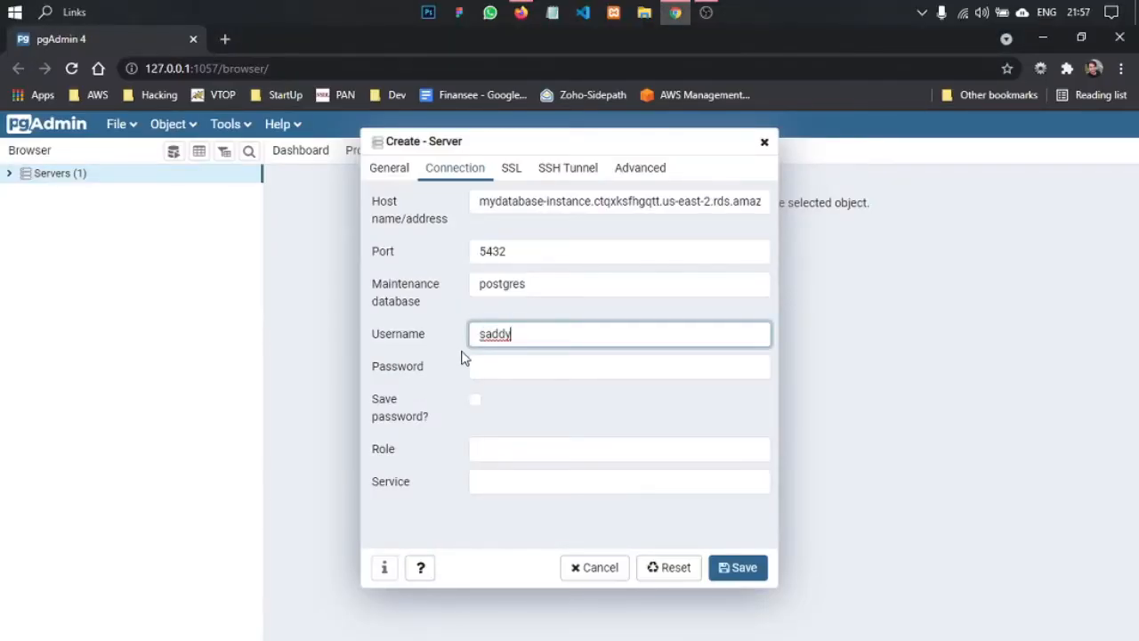
# - Paste the master password from the AWS connection details into the server's password field and save the server, dismissing the browser's password-saving offer
pyautogui.hotkey('alt', 'Tab')
pyautogui.click(397, 401)
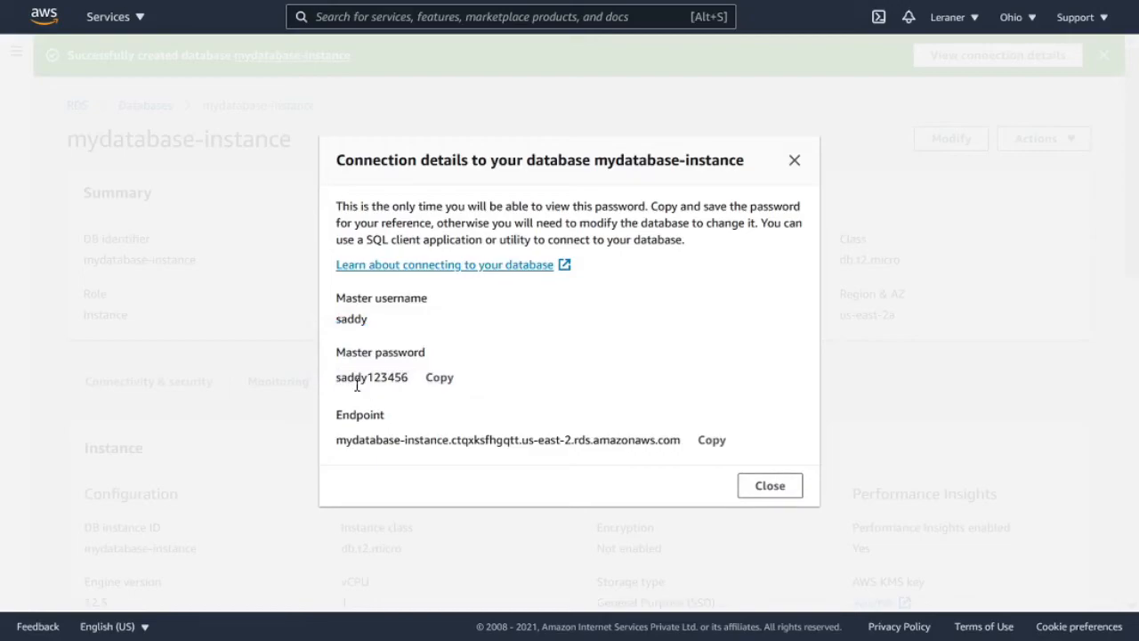
pyautogui.click(451, 386)
pyautogui.hotkey('alt', 'Tab')
pyautogui.click(501, 368)
pyautogui.hotkey('ctrl', 'v')
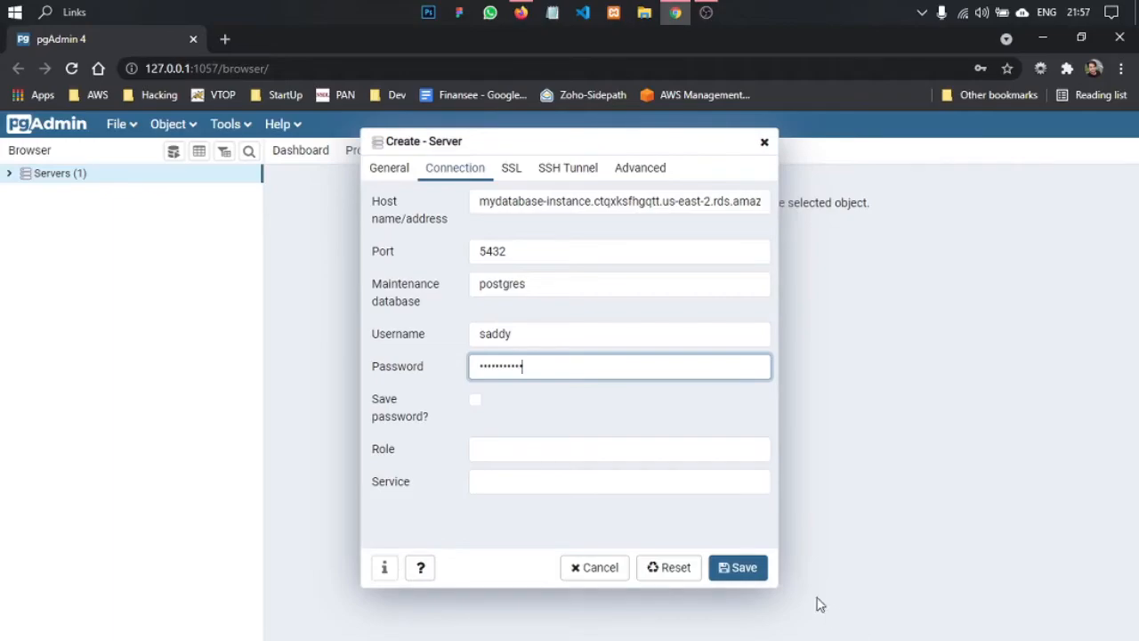
pyautogui.click(746, 575)
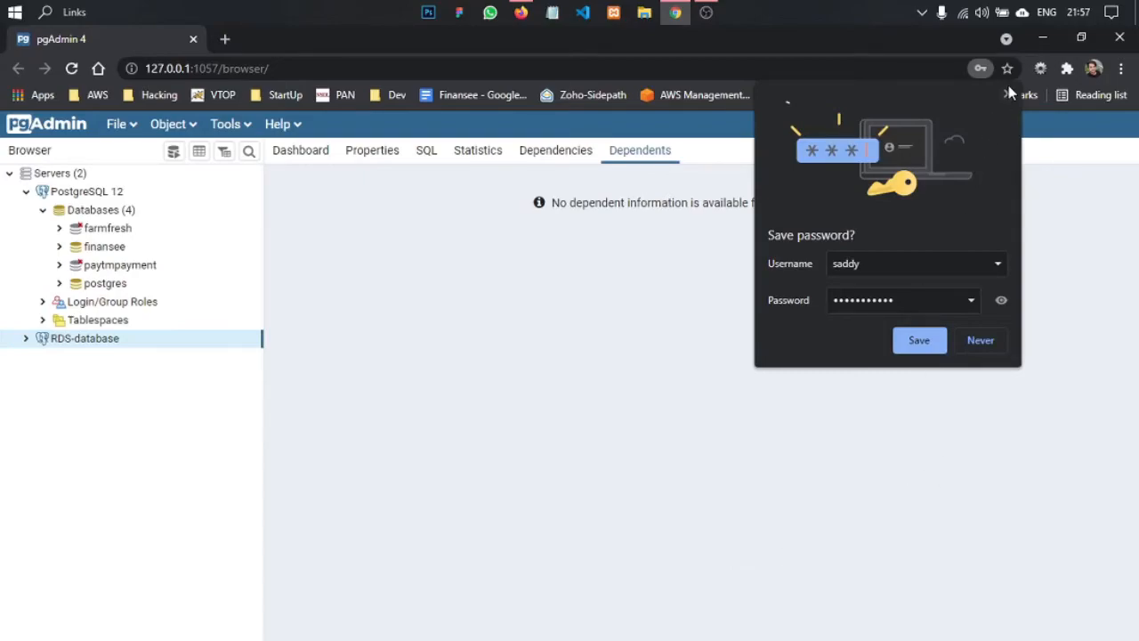
pyautogui.click(1008, 92)
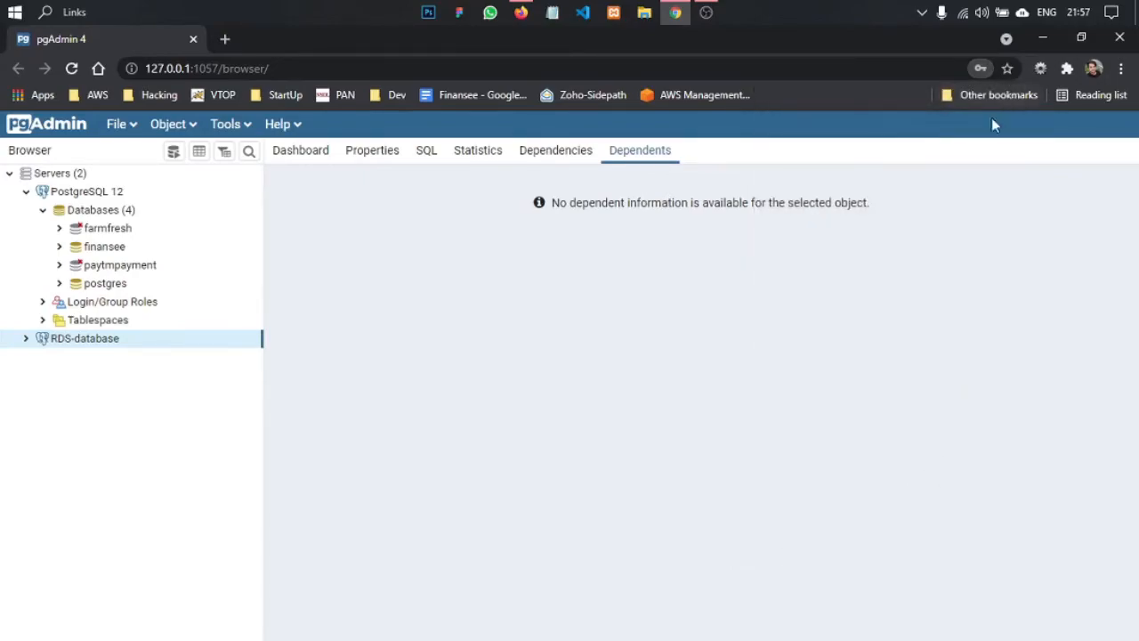
# - Connect to the RDS-database server and select its first_test_db database
pyautogui.click(25, 339)
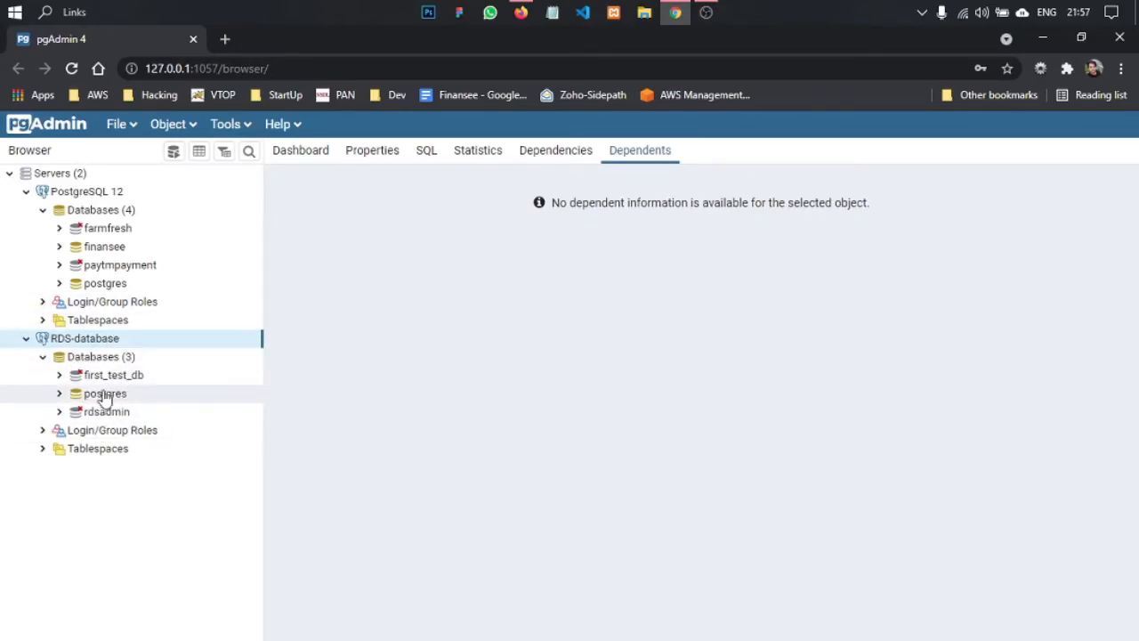
pyautogui.click(96, 376)
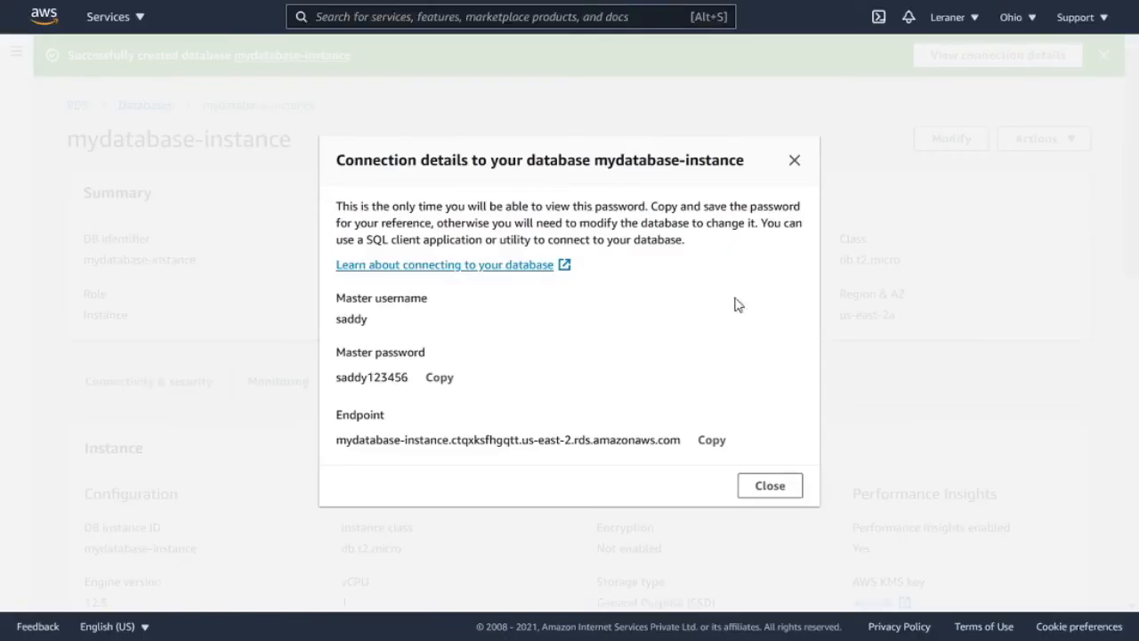
# - Switch to the AWS console, dismiss the connection details and check the DB name in mydatabase-instance's configuration
pyautogui.click(794, 160)
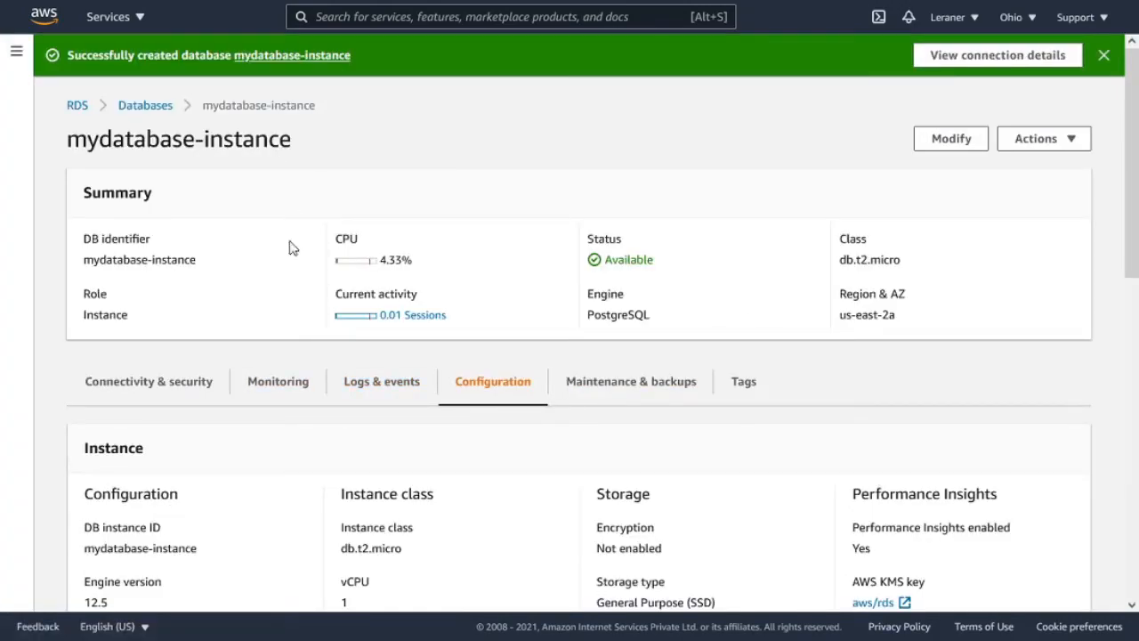
pyautogui.moveTo(49, 168); pyautogui.dragTo(307, 155)
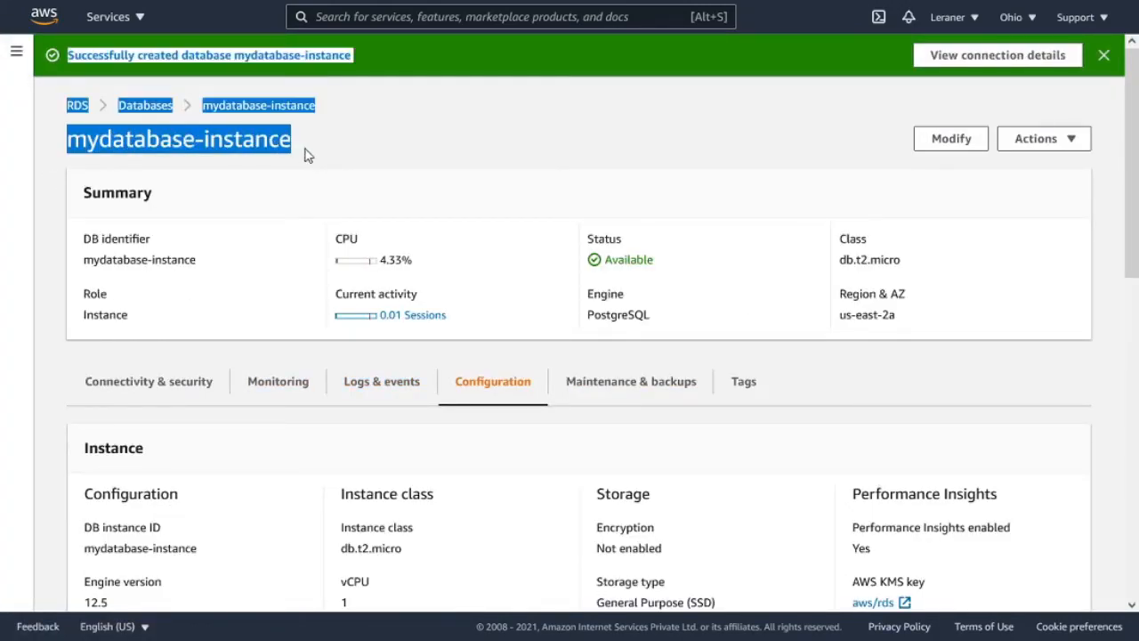
pyautogui.click(307, 156)
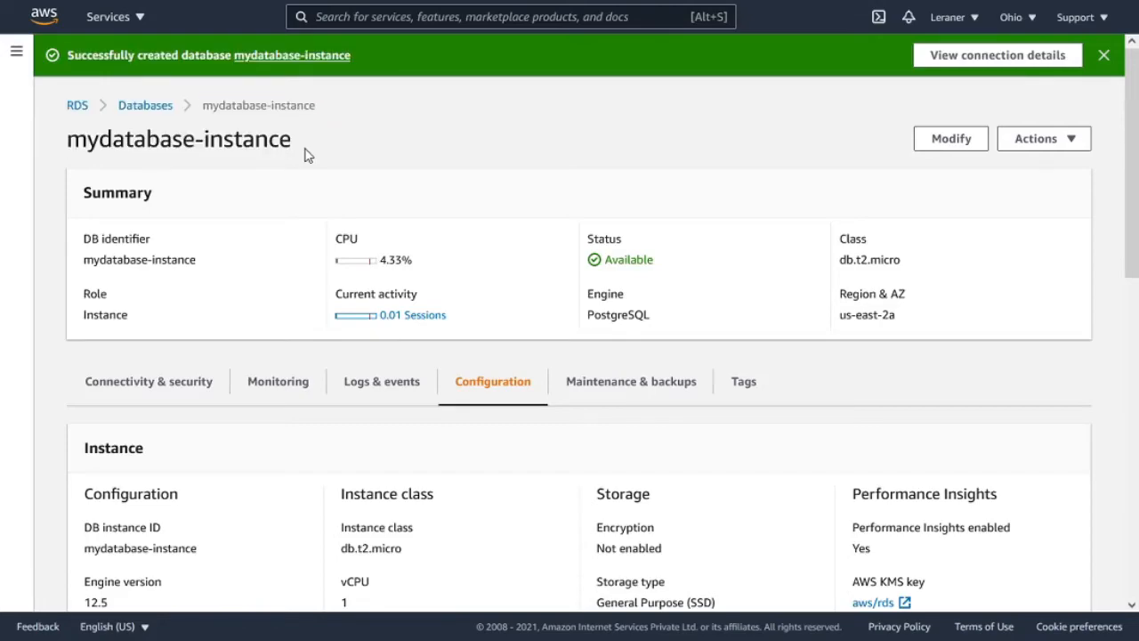
pyautogui.scroll(-2, 269, 466)
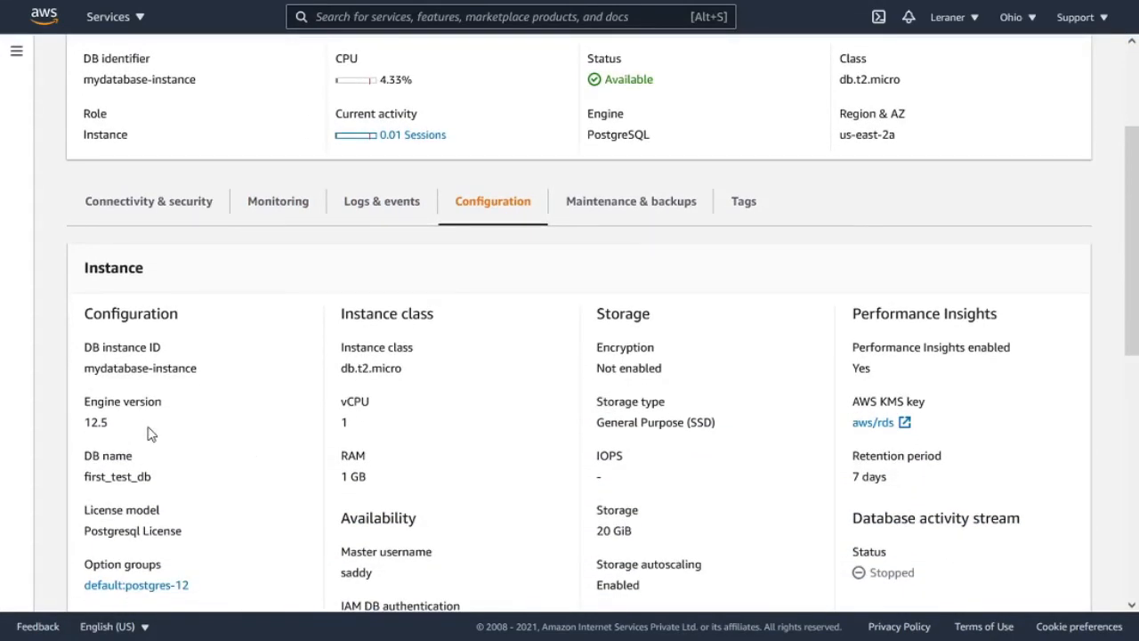
pyautogui.moveTo(153, 481); pyautogui.dragTo(85, 477)
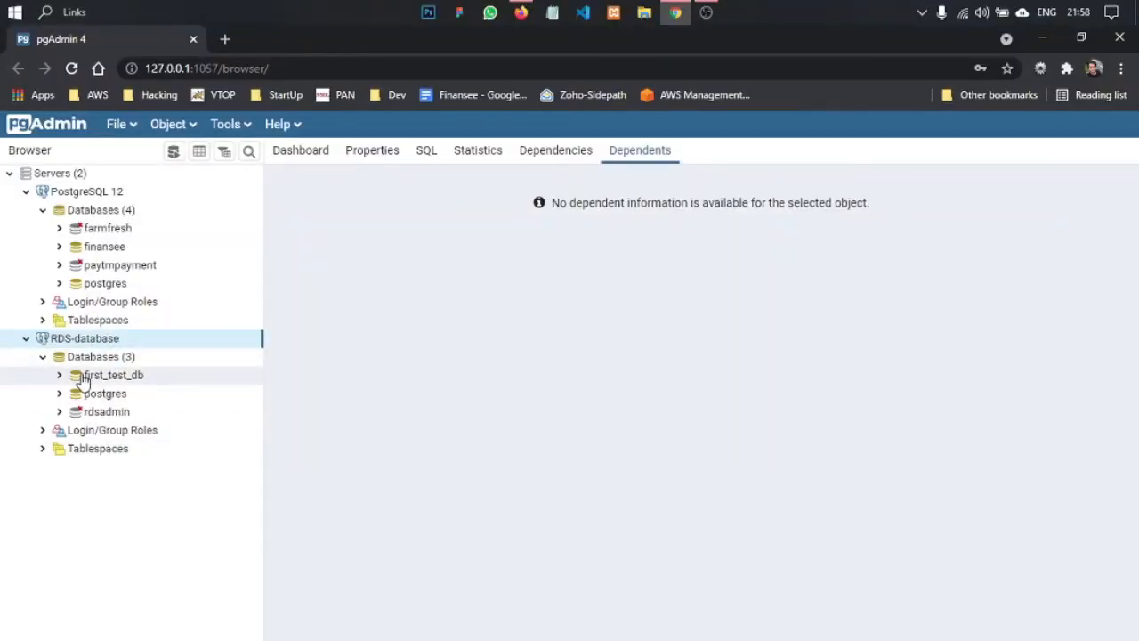
# - Expand first_test_db under RDS-database in pgAdmin, comparing it with the instance name shown in the AWS console
pyautogui.click(80, 380)
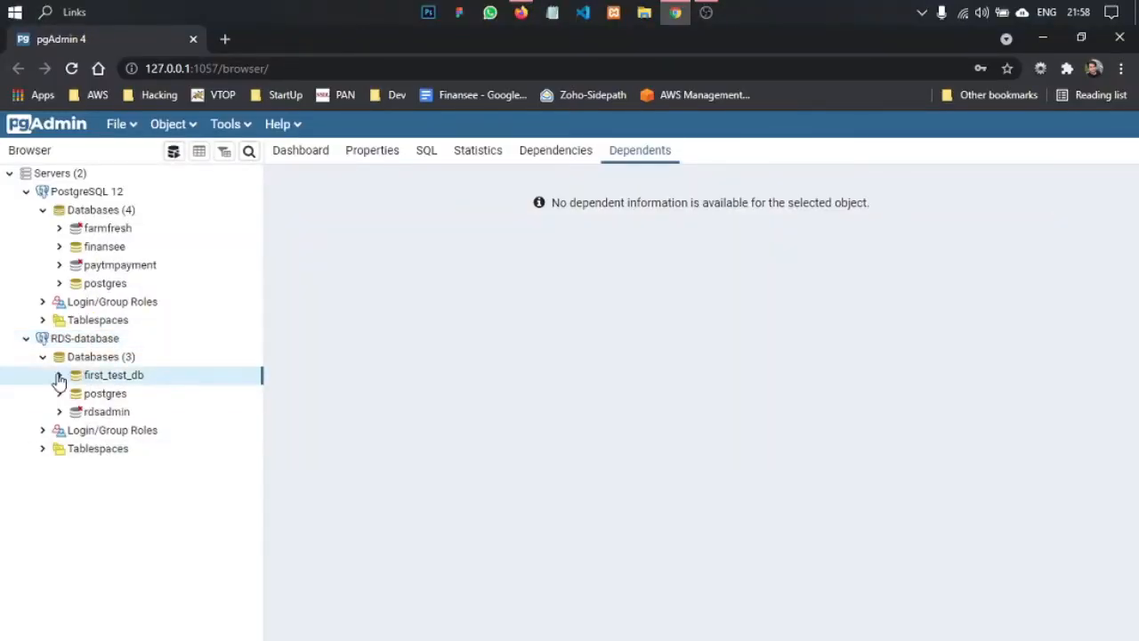
pyautogui.click(59, 375)
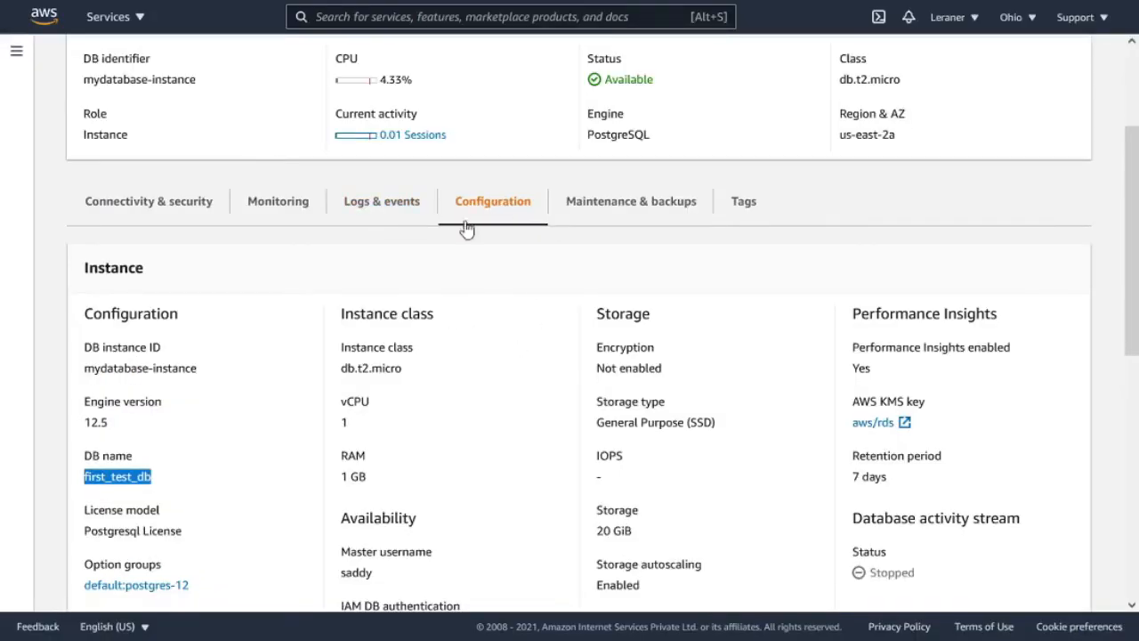
pyautogui.scroll(2, 149, 276)
pyautogui.moveTo(88, 138); pyautogui.dragTo(323, 163)
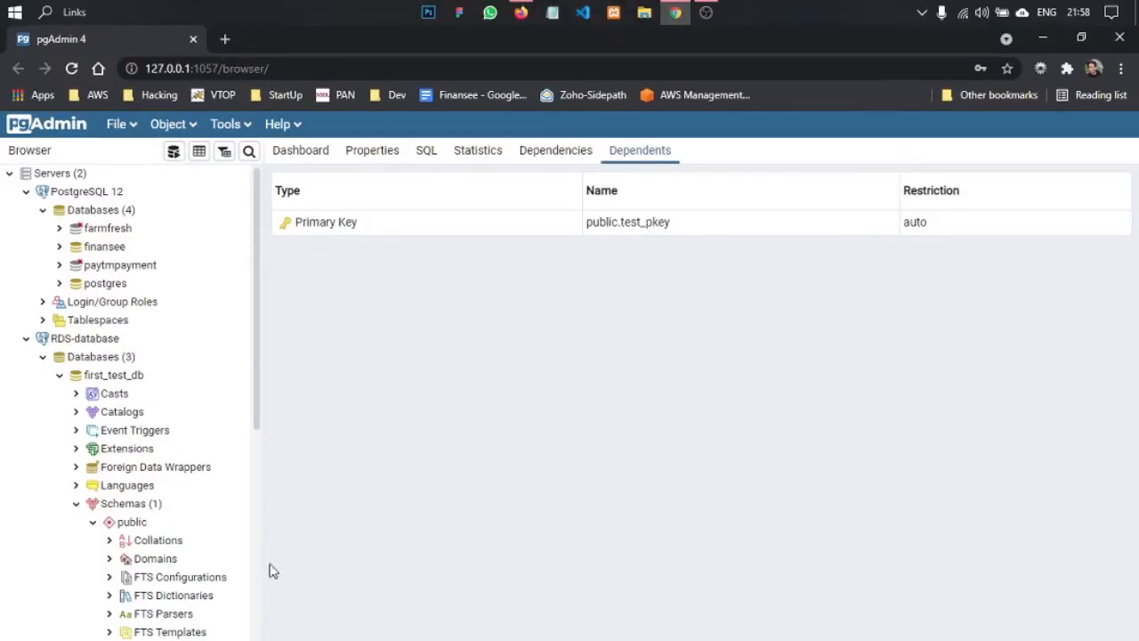
# - Collapse the test table and start a new table named test1 in first_test_db's public schema
pyautogui.scroll(-5, 160, 498)
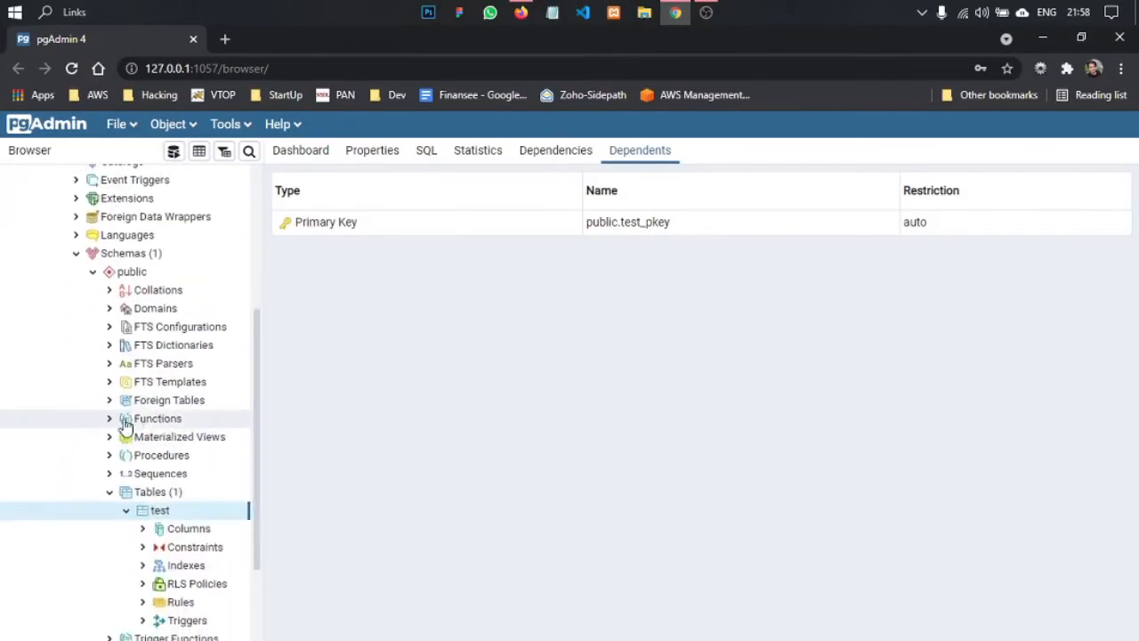
pyautogui.click(128, 512)
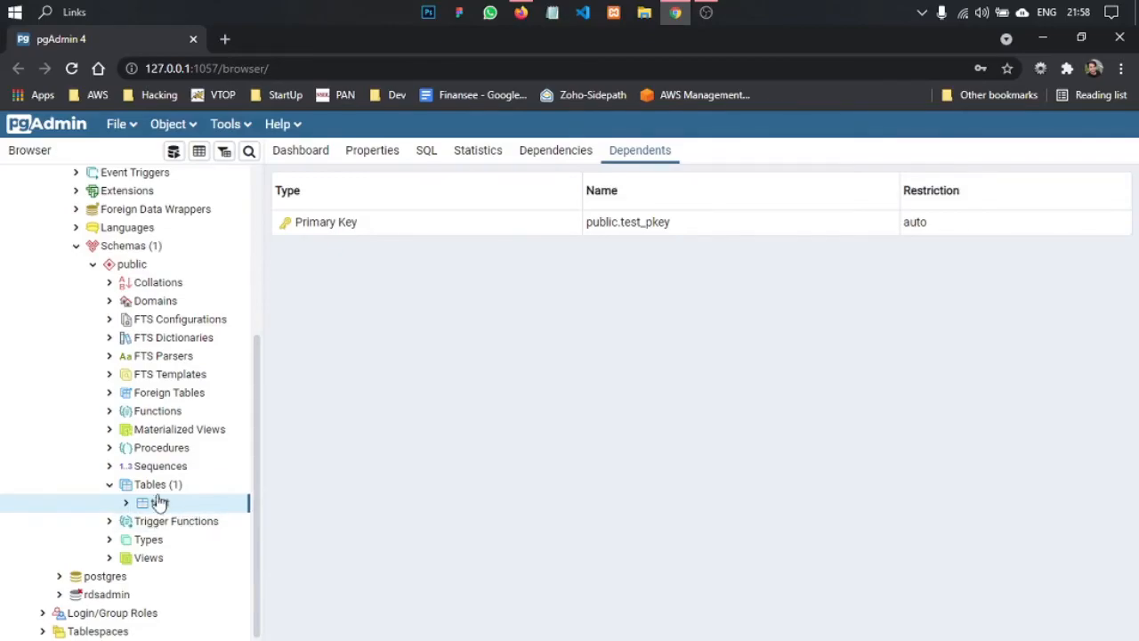
pyautogui.click(160, 484)
pyautogui.rightClick(178, 489)
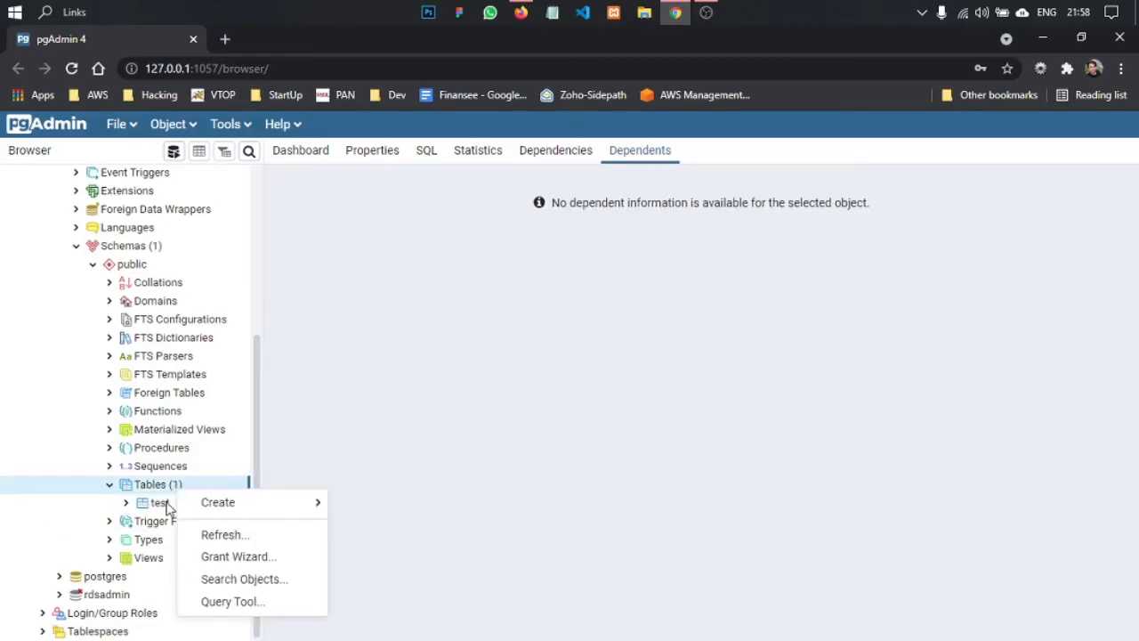
pyautogui.moveTo(204, 504)
pyautogui.click(396, 512)
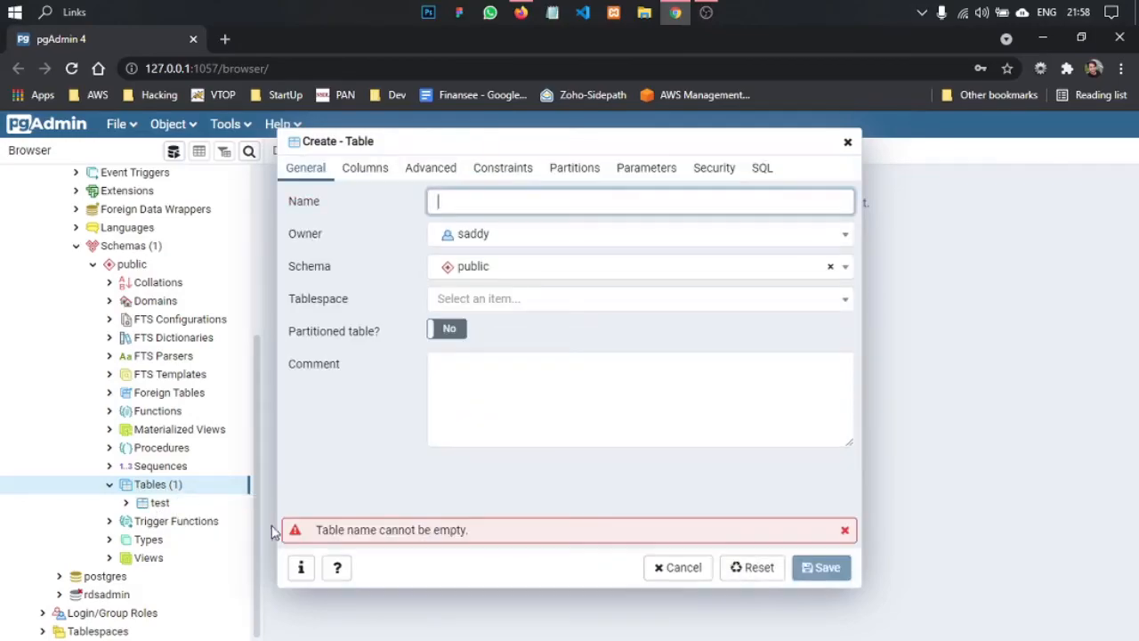
pyautogui.write('test1')
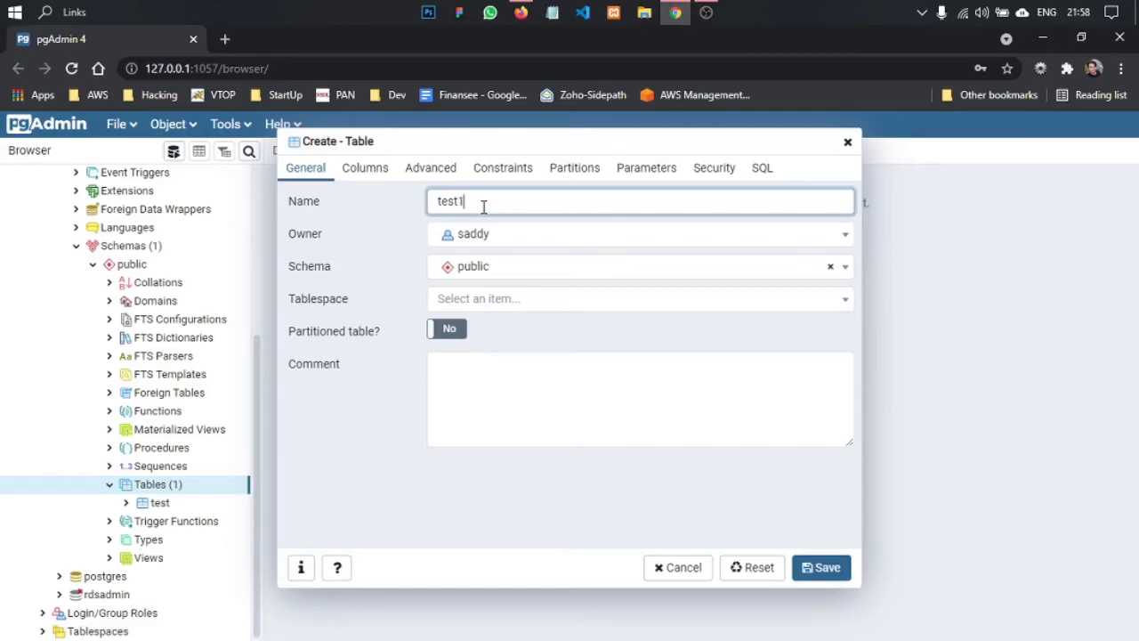
pyautogui.moveTo(496, 204); pyautogui.dragTo(410, 204)
# - Add a Not NULL column named username with data type character to the new table and save it
pyautogui.click(365, 171)
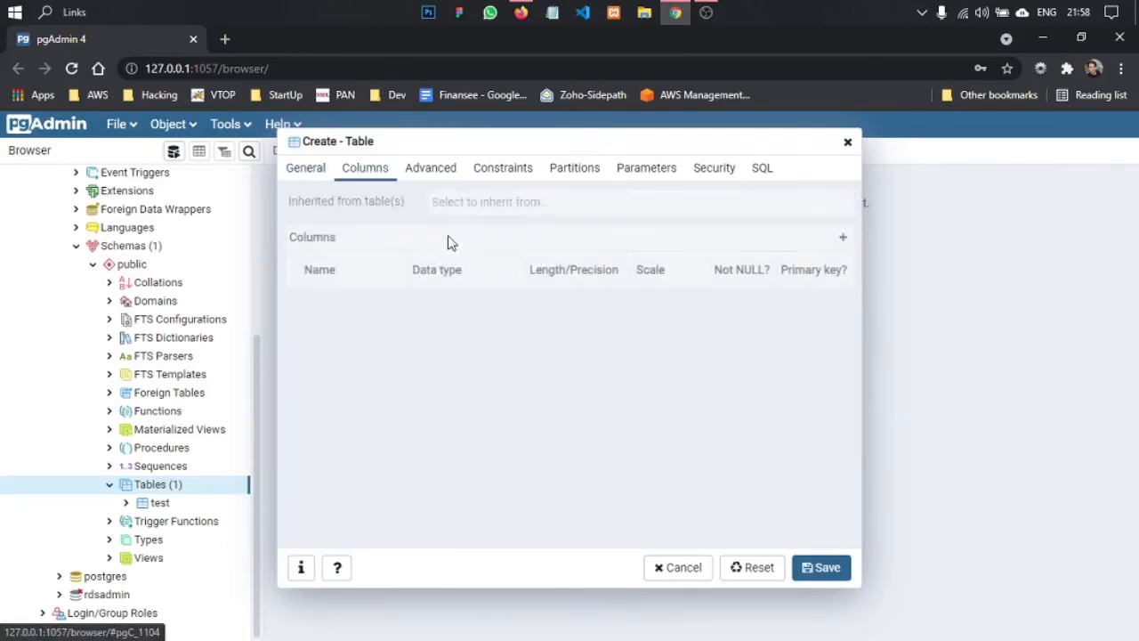
pyautogui.click(841, 236)
pyautogui.click(376, 309)
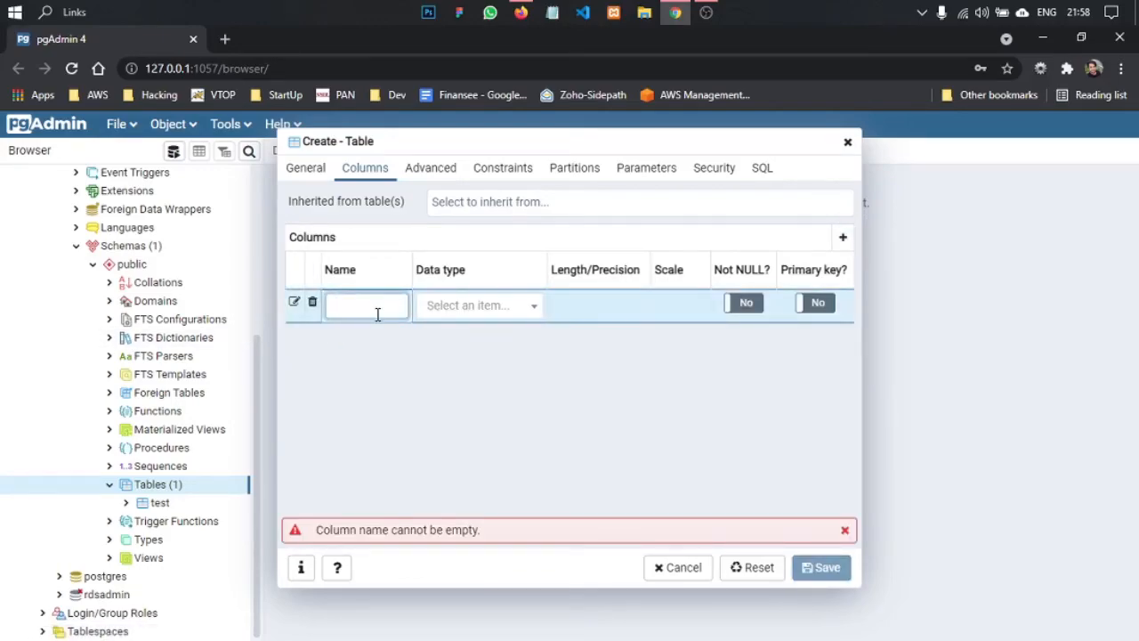
pyautogui.write('username')
pyautogui.press('Tab')
pyautogui.write('cha')
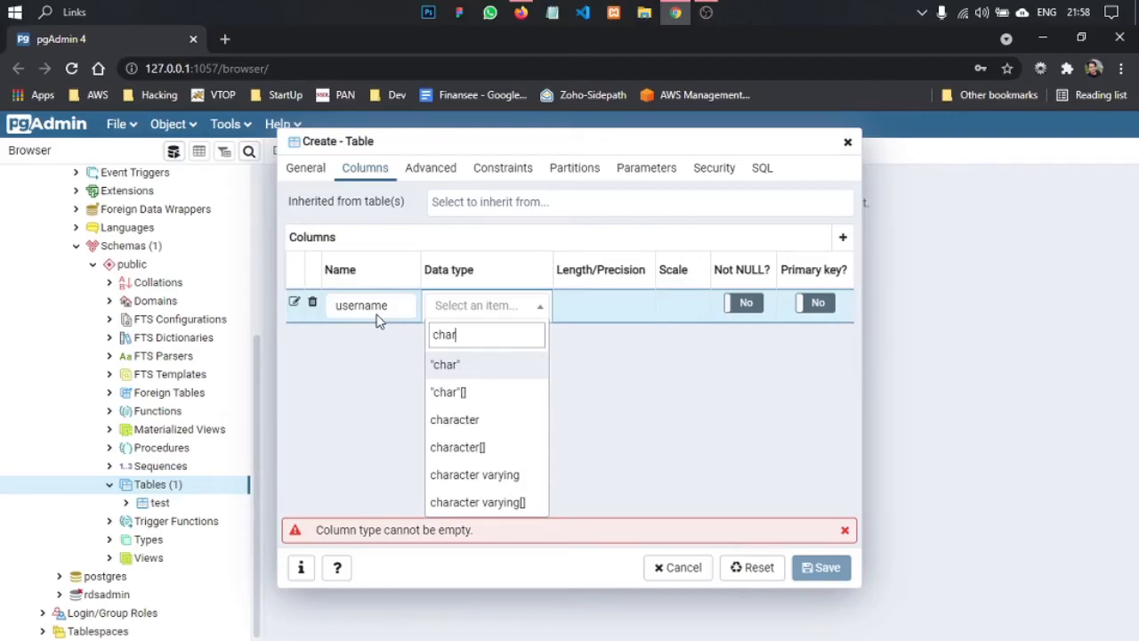
pyautogui.write('r')
pyautogui.press('Down')
pyautogui.press('Down')
pyautogui.press('Down')
pyautogui.press('Up')
pyautogui.press('Return')
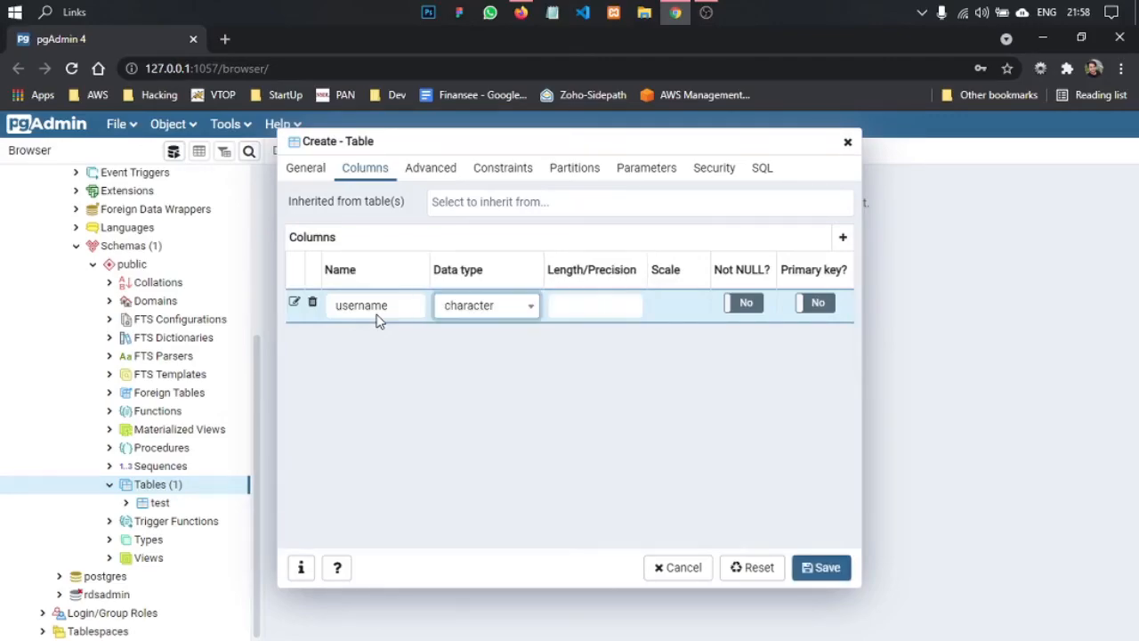
pyautogui.click(742, 302)
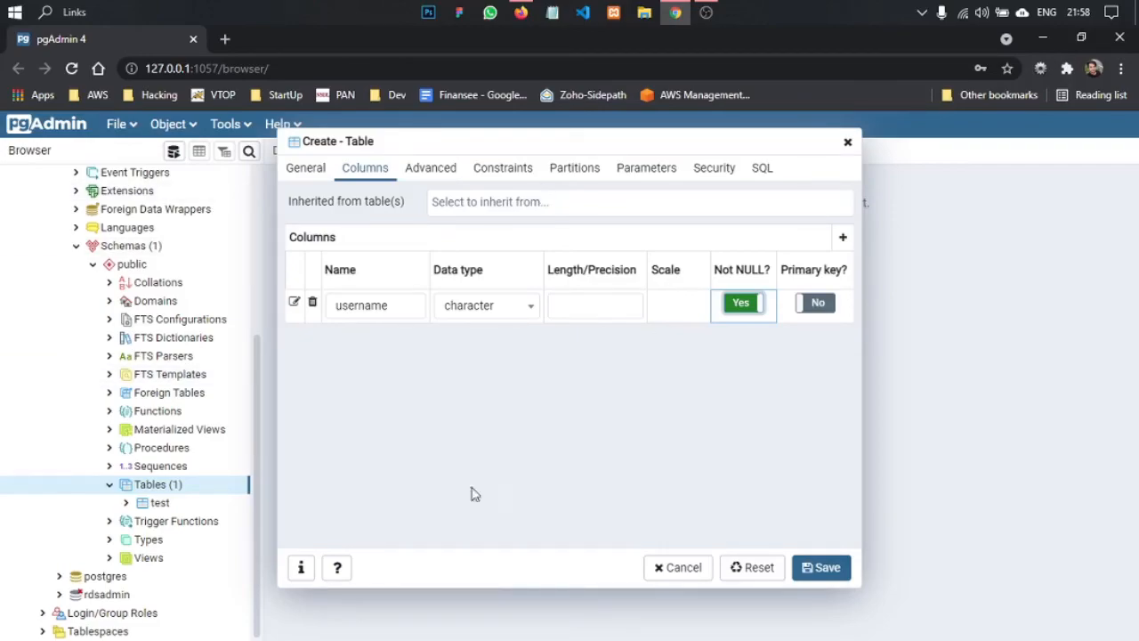
pyautogui.click(825, 571)
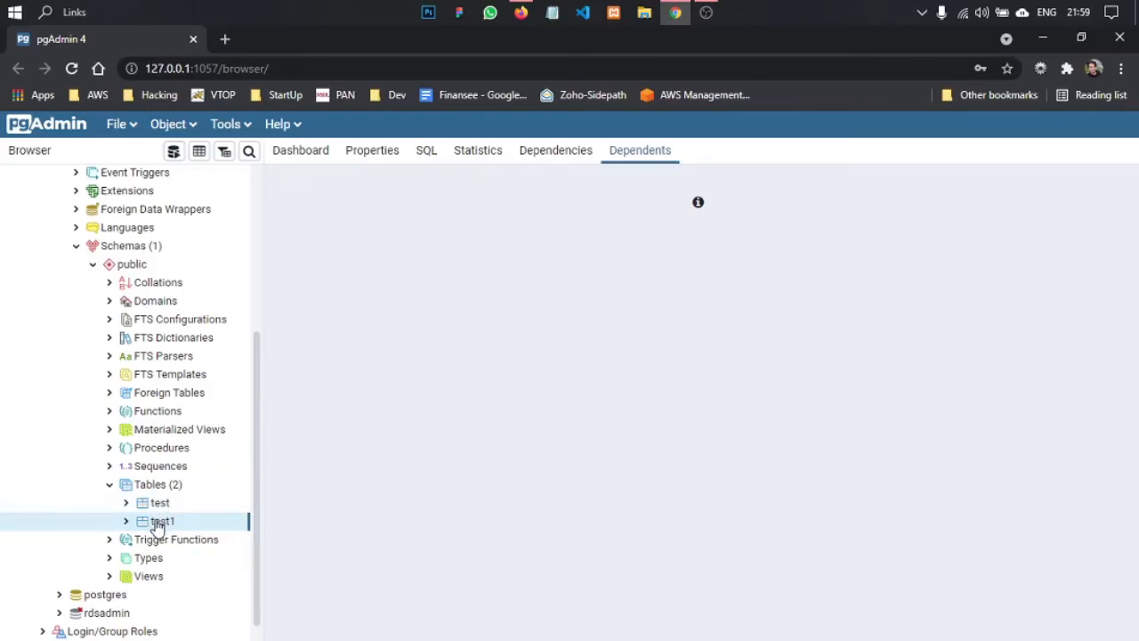
# - Open all rows of the test1 table for viewing and editing
pyautogui.rightClick(156, 525)
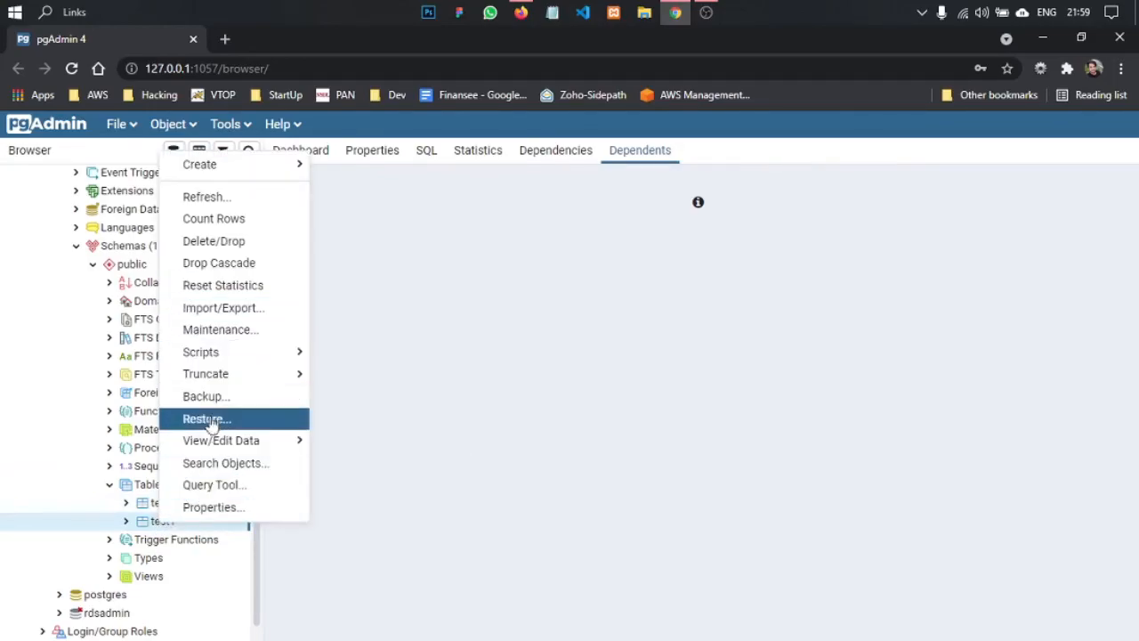
pyautogui.moveTo(221, 443)
pyautogui.click(379, 441)
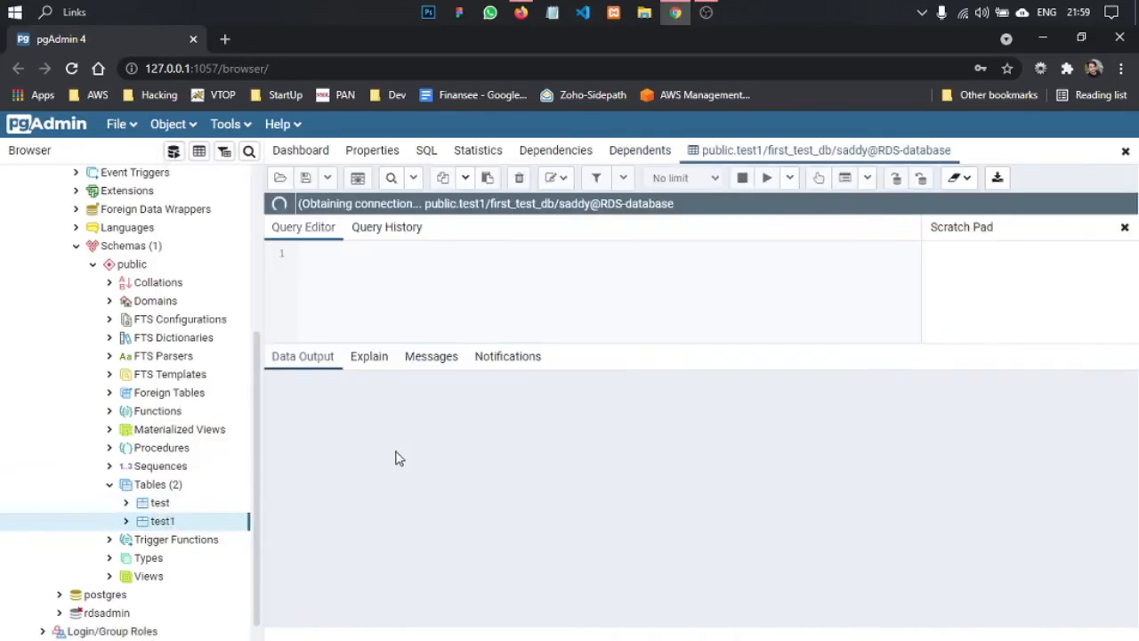